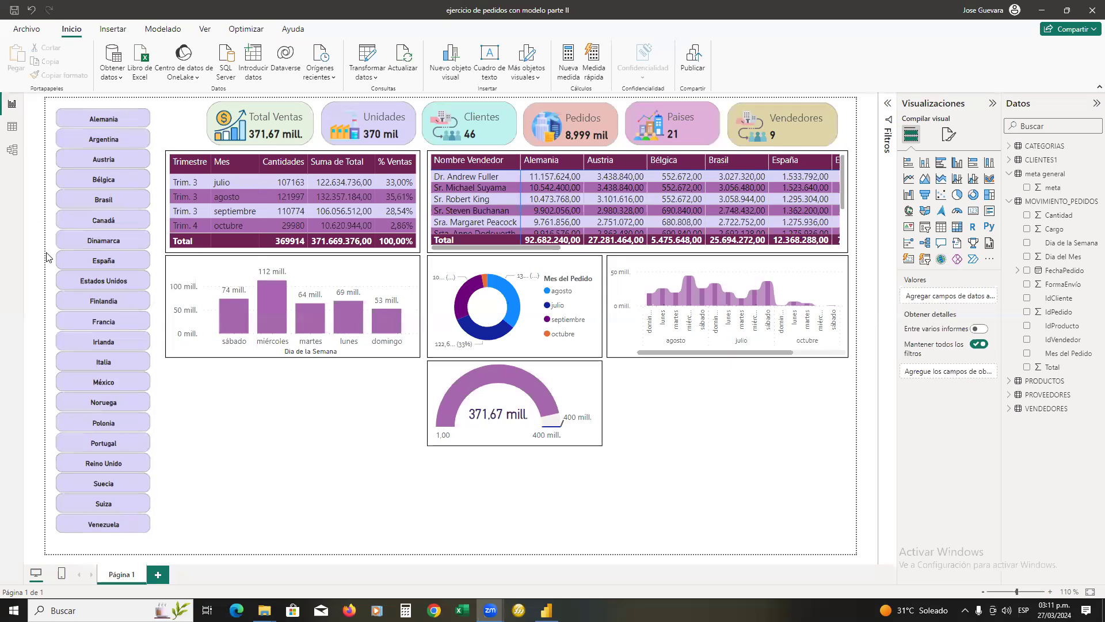
Step: Insert a map visual below the weekday column chart and use the País field from CLIENTES1 as its location
mouse_move(320, 439)
left_mouse_down()
mouse_move(457, 388)
mouse_move(742, 350)
mouse_move(365, 371)
mouse_move(822, 301)
mouse_move(883, 278)
mouse_move(903, 214)
left_mouse_up()
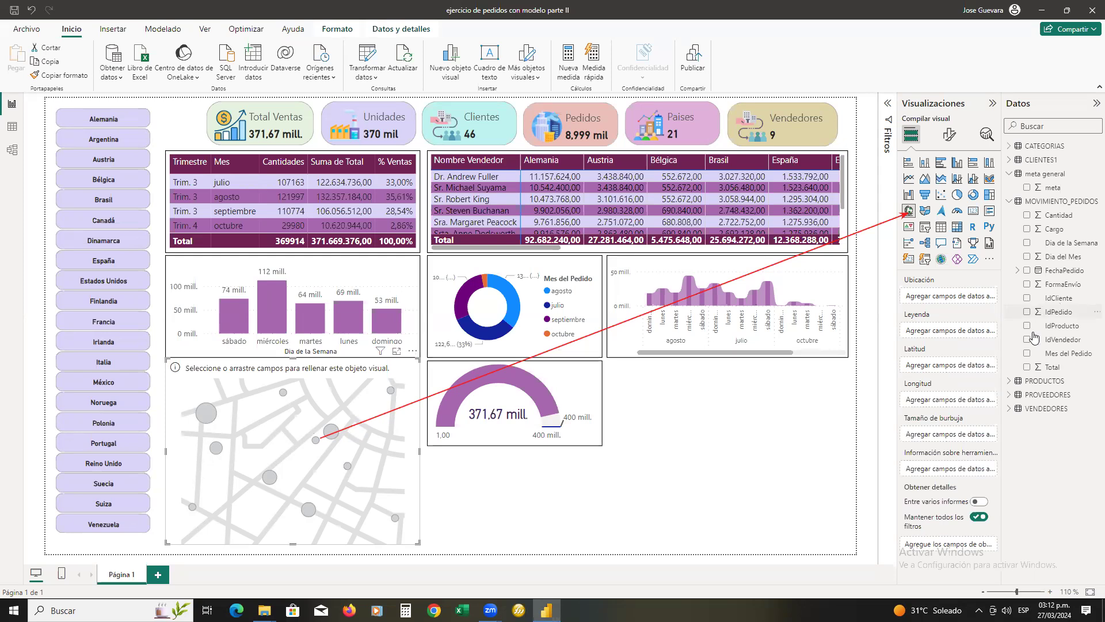
left_click(1009, 162)
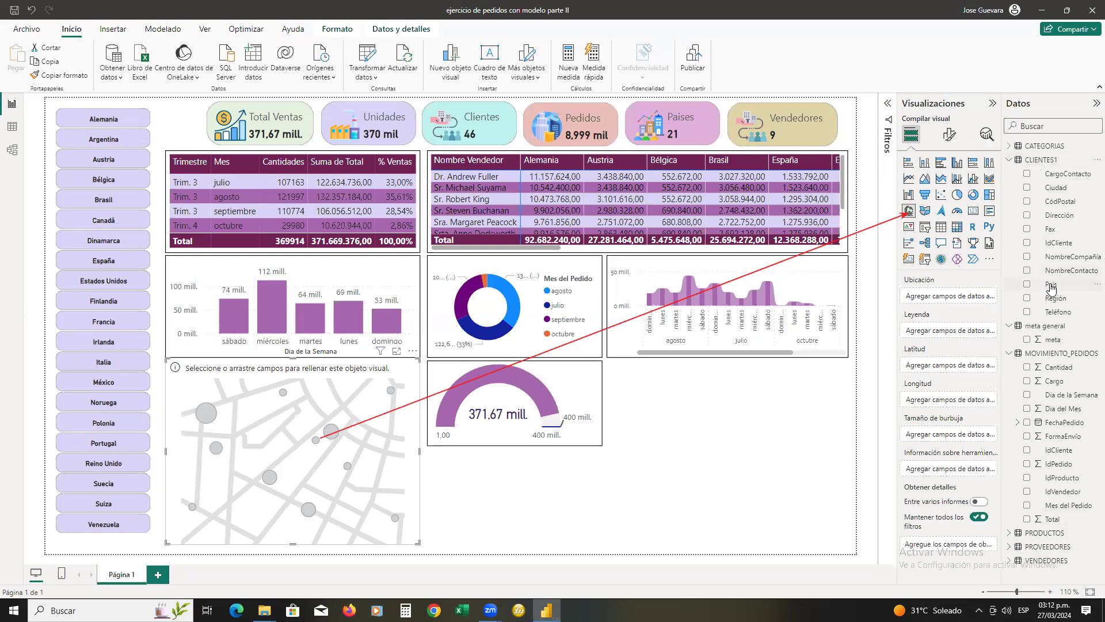
left_click_drag(1050, 286, 947, 298)
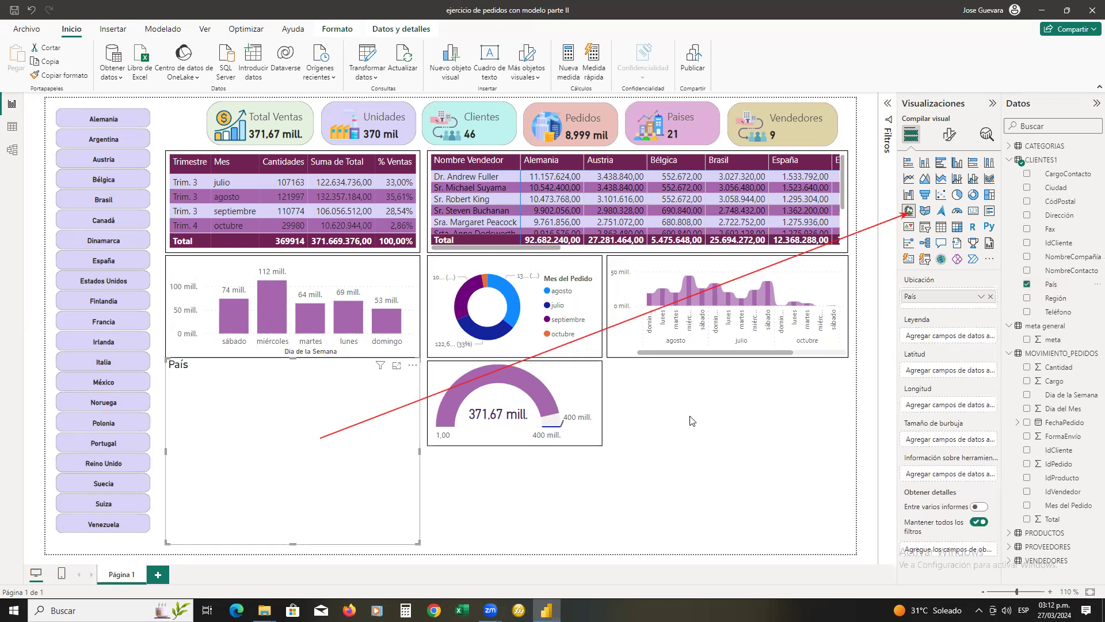
Step: Adjust the map's upper edge so the visual fits just beneath the weekday column chart
left_click(283, 432)
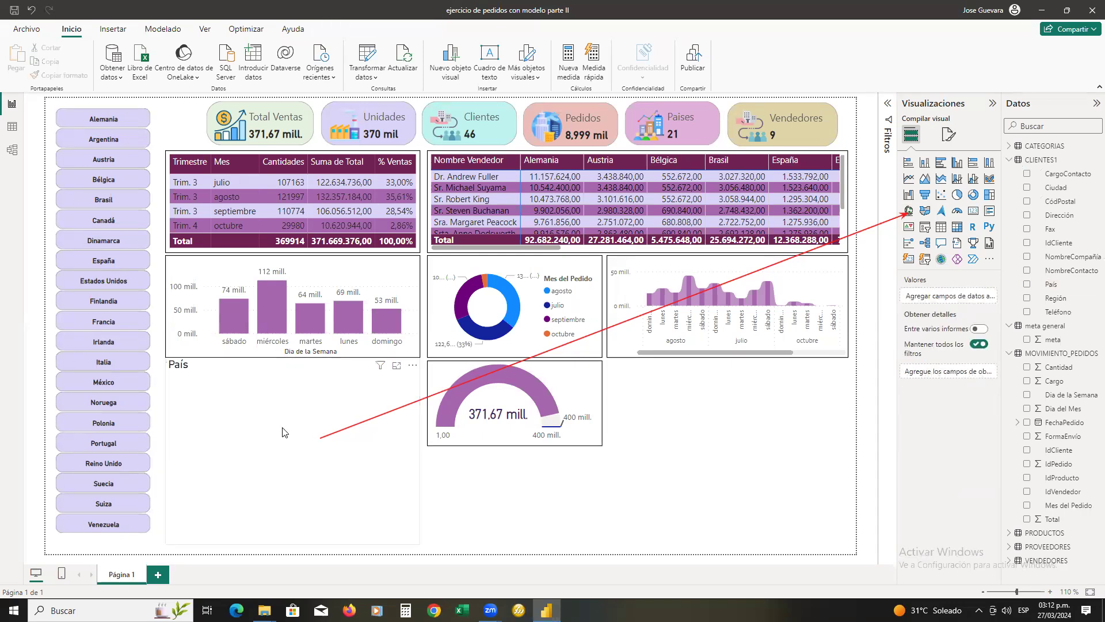
left_click(283, 432)
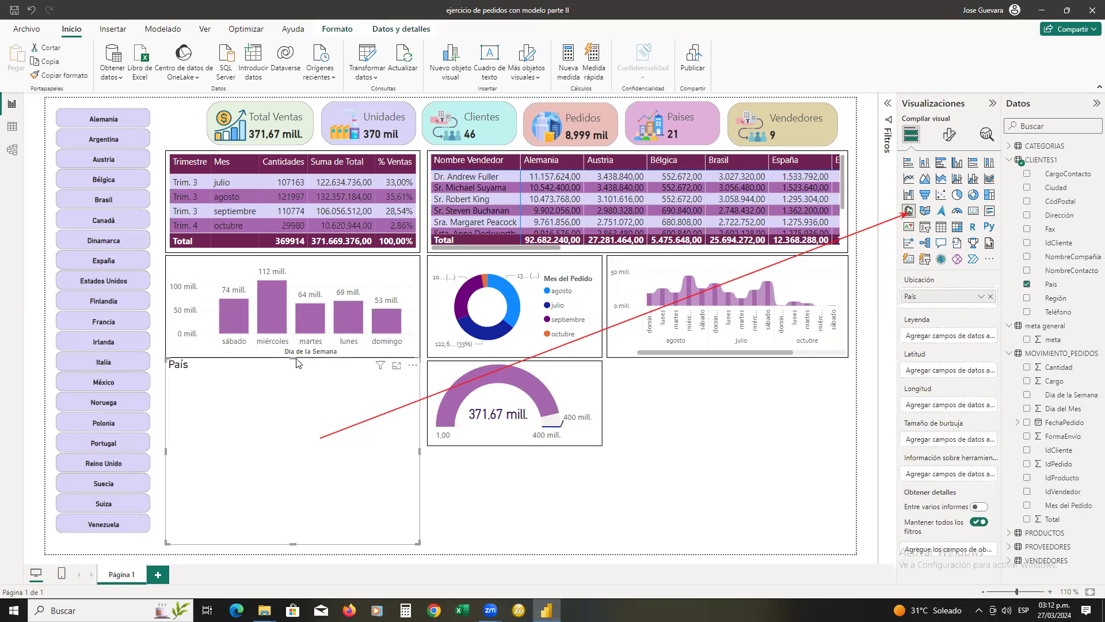
left_click_drag(292, 372, 294, 381)
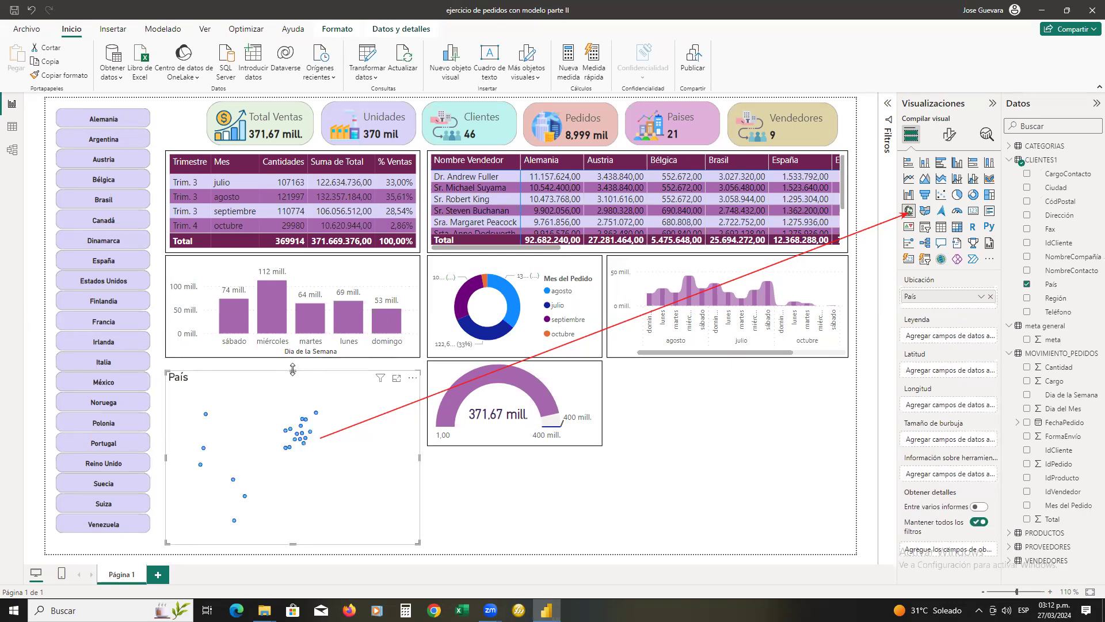
left_click_drag(294, 373, 297, 369)
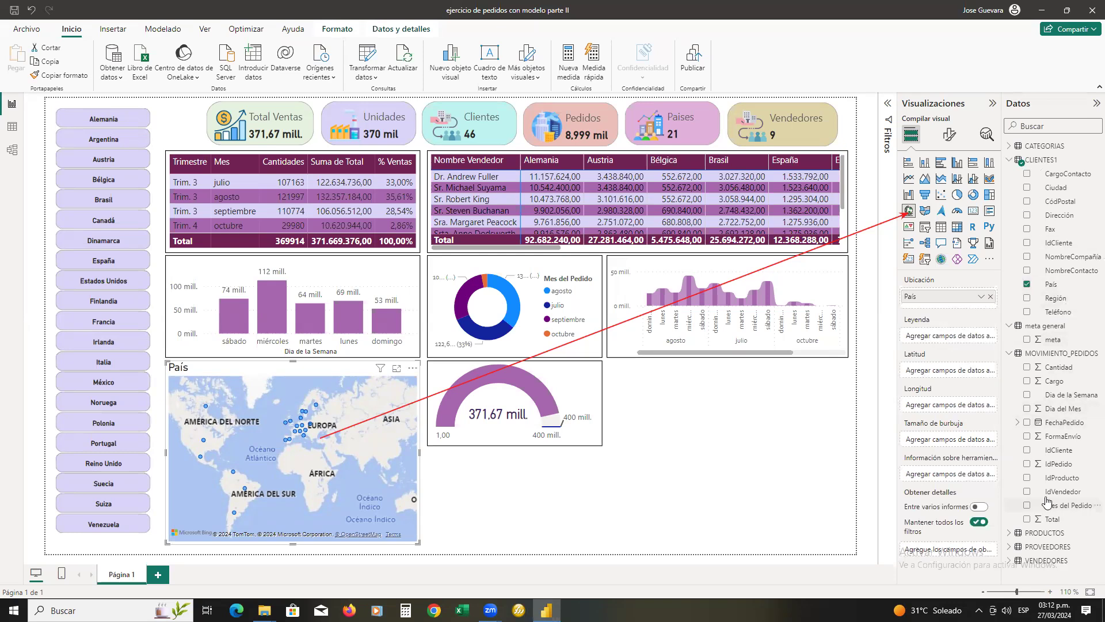
Step: Size the map's bubbles by the Total field from MOVIMIENTO_PEDIDOS and check the country bubbles
left_click_drag(1054, 518, 949, 441)
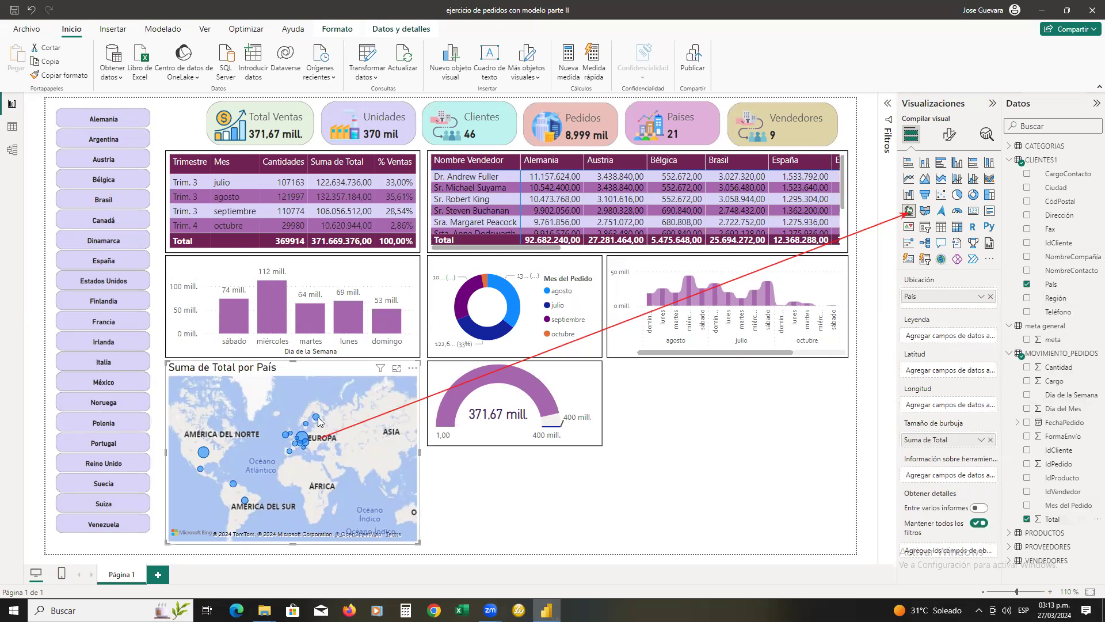
mouse_move(318, 422)
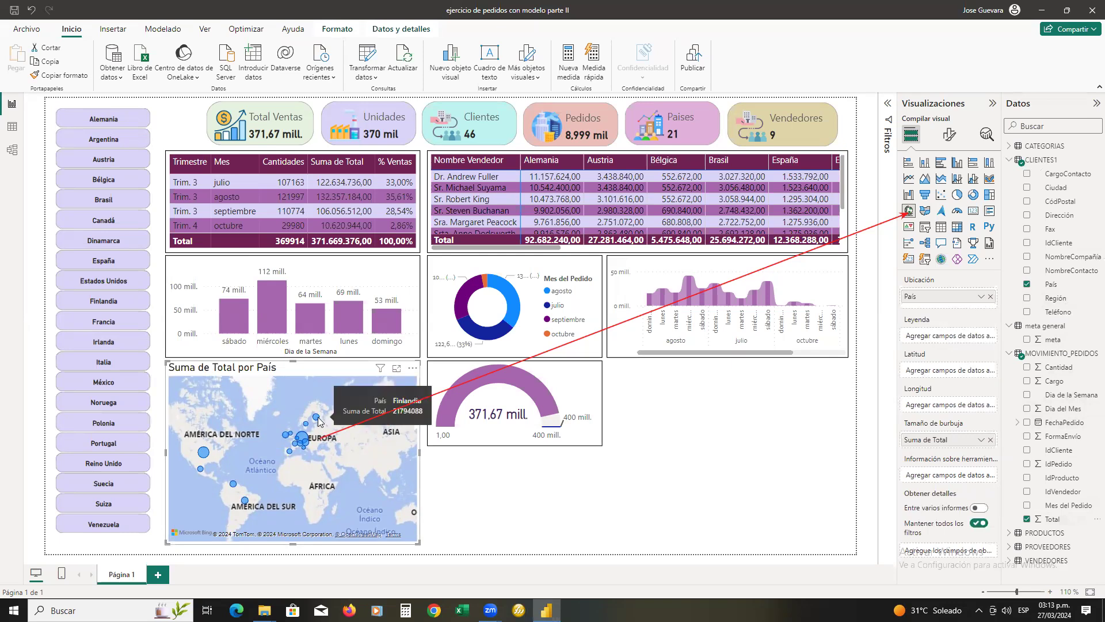
mouse_move(207, 454)
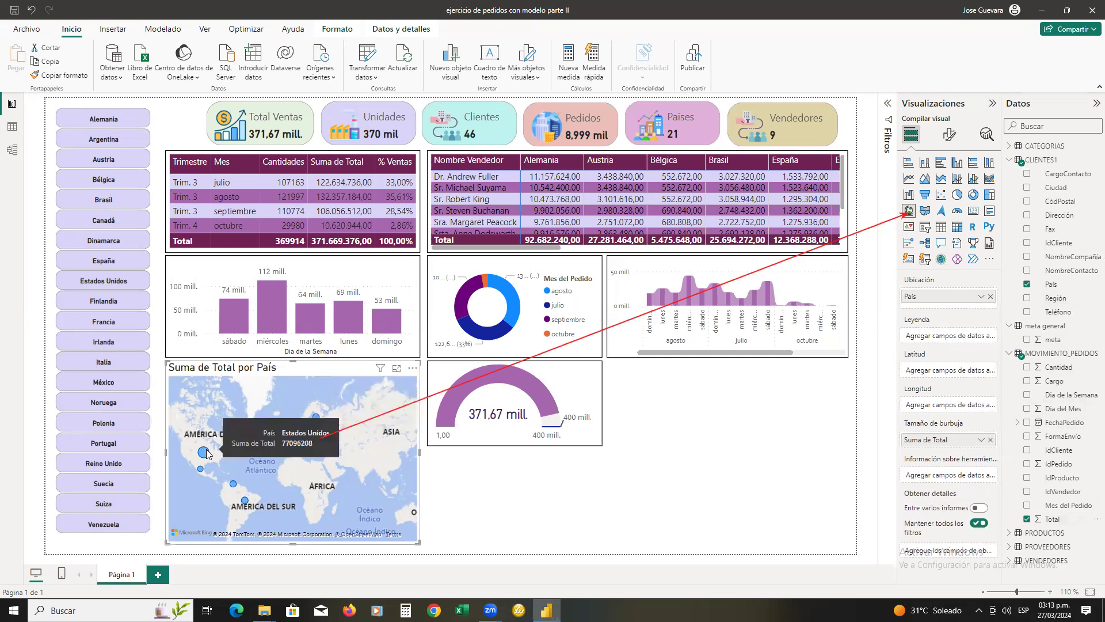
left_click(675, 434)
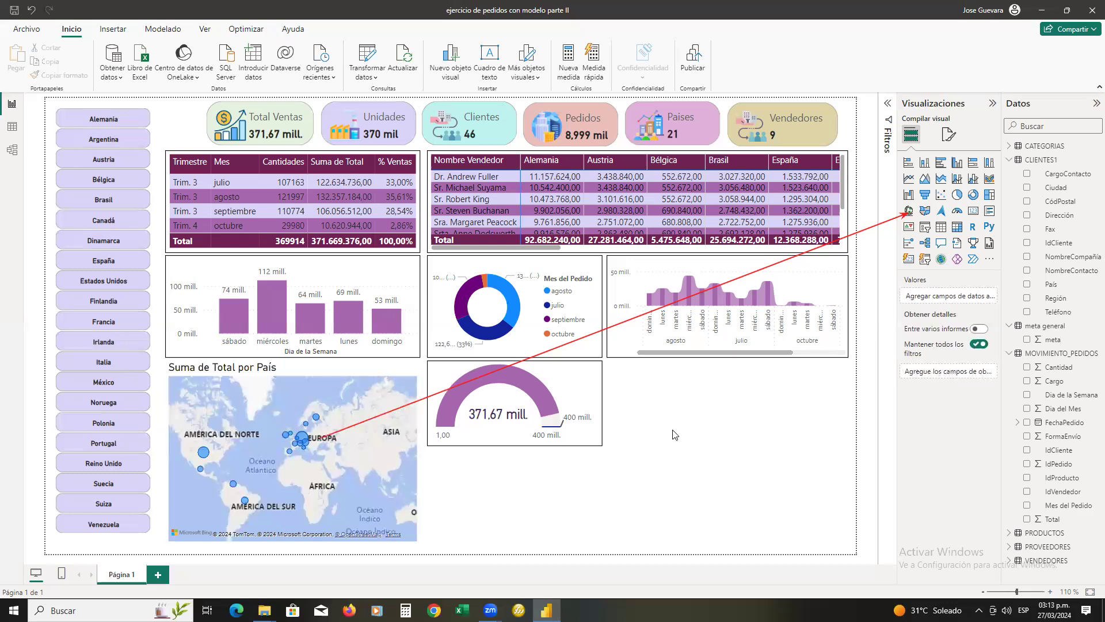
left_click(402, 388)
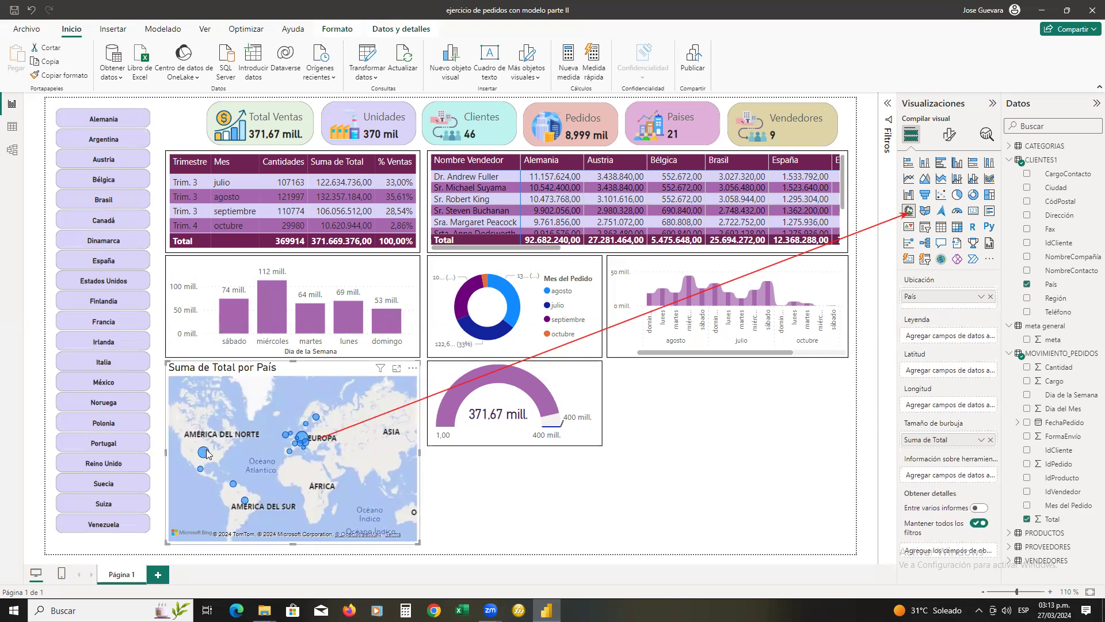
mouse_move(206, 453)
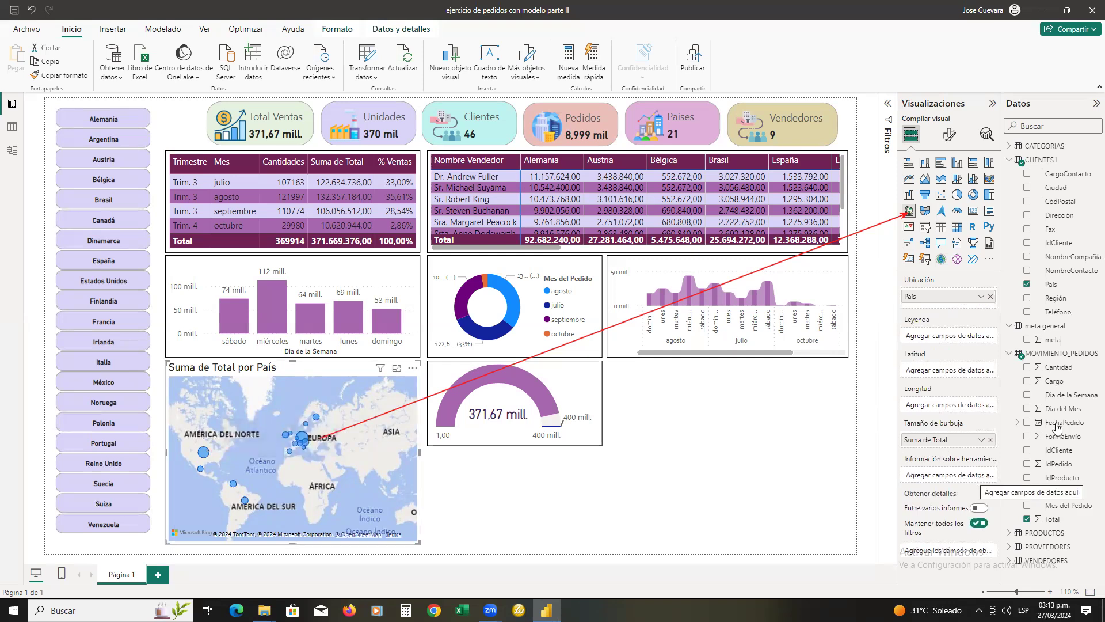
Step: Add the Total field to the map's tooltips and check them on several country bubbles
left_click_drag(1051, 518, 947, 472)
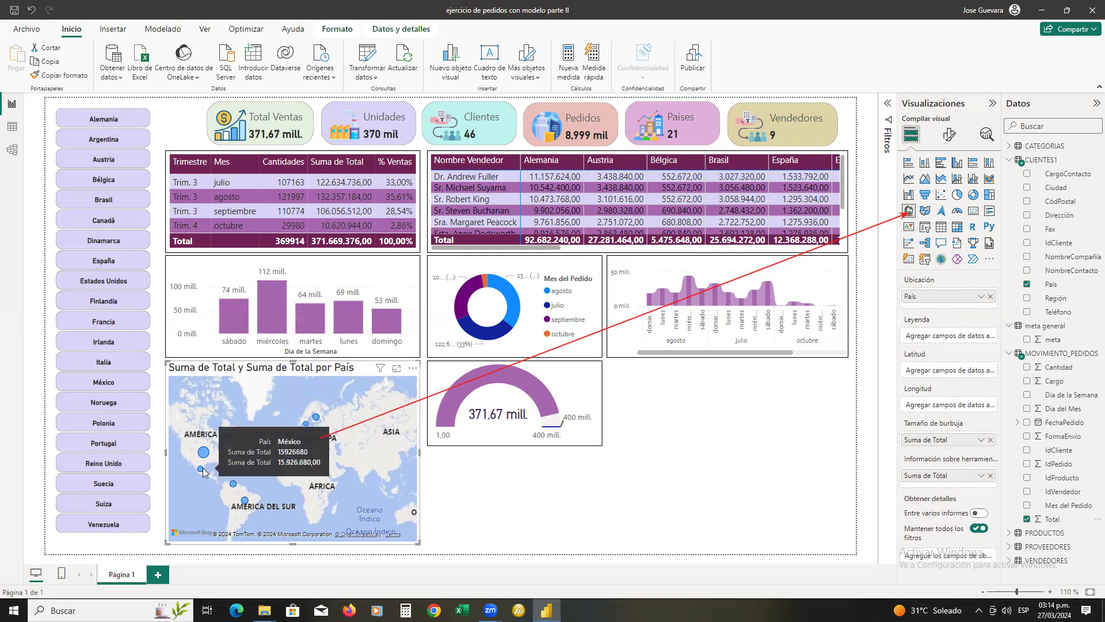
mouse_move(244, 504)
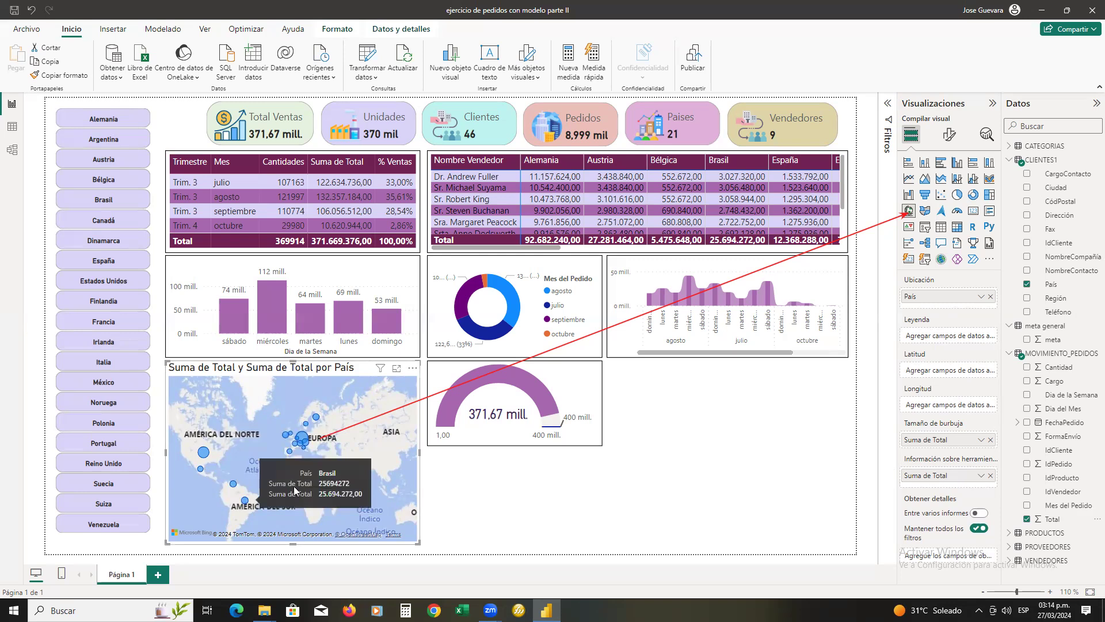
mouse_move(302, 439)
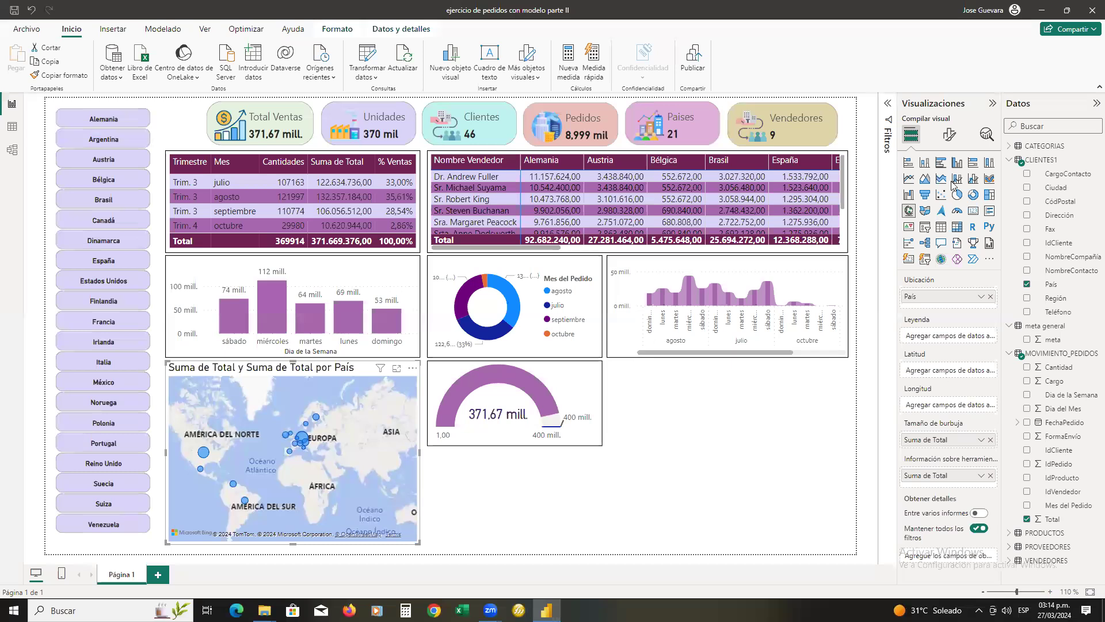
Step: Turn off the place labels in the map's style settings and enable its zoom buttons
left_click(949, 135)
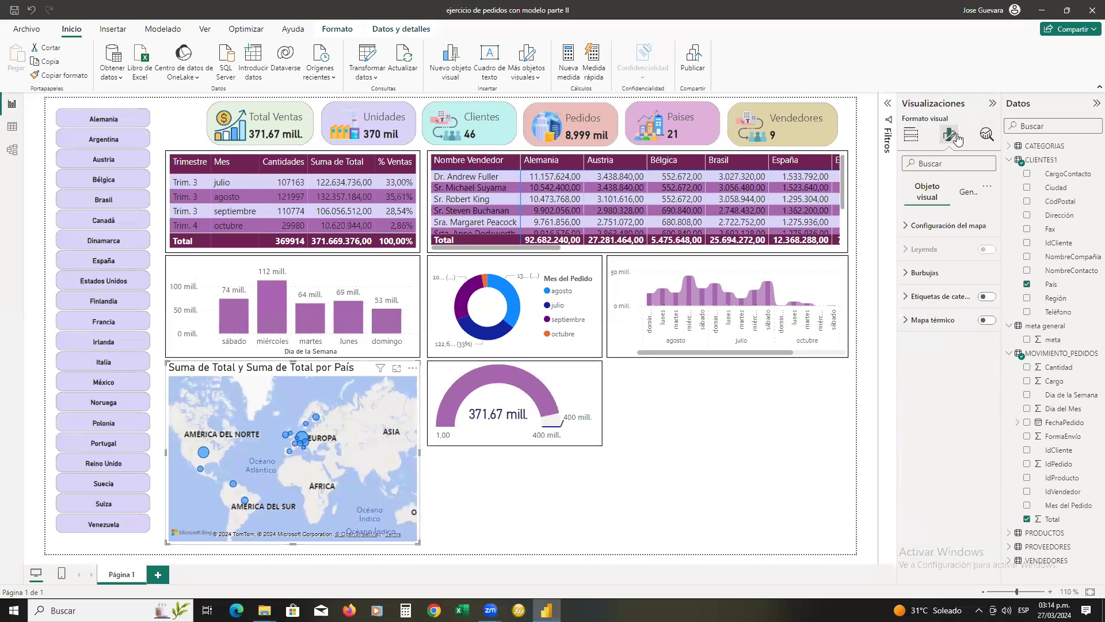
left_click(969, 226)
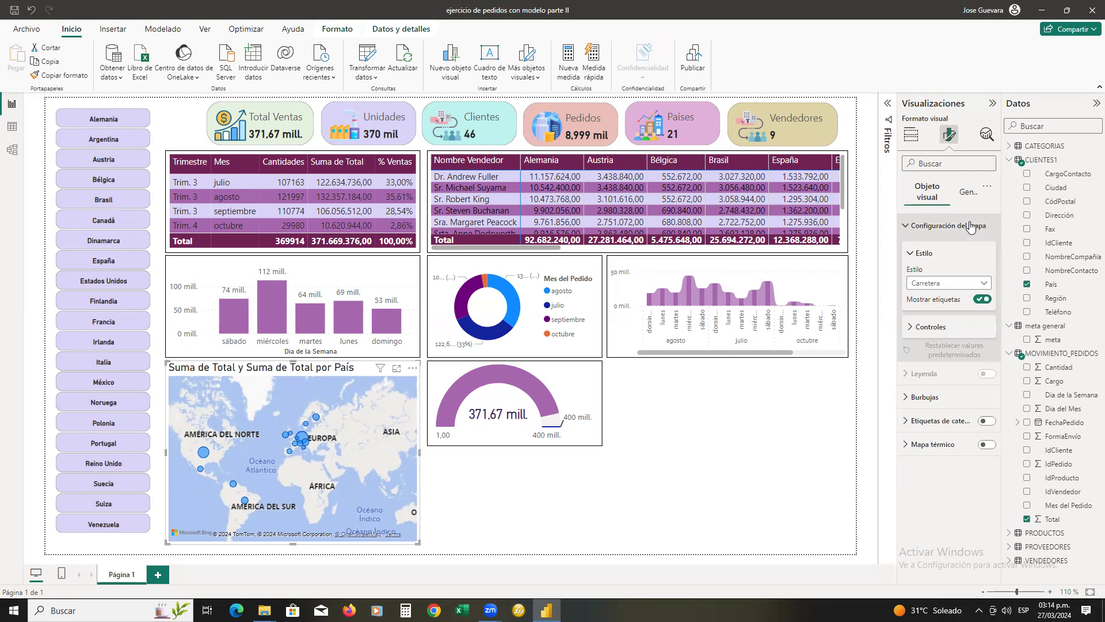
left_click(985, 288)
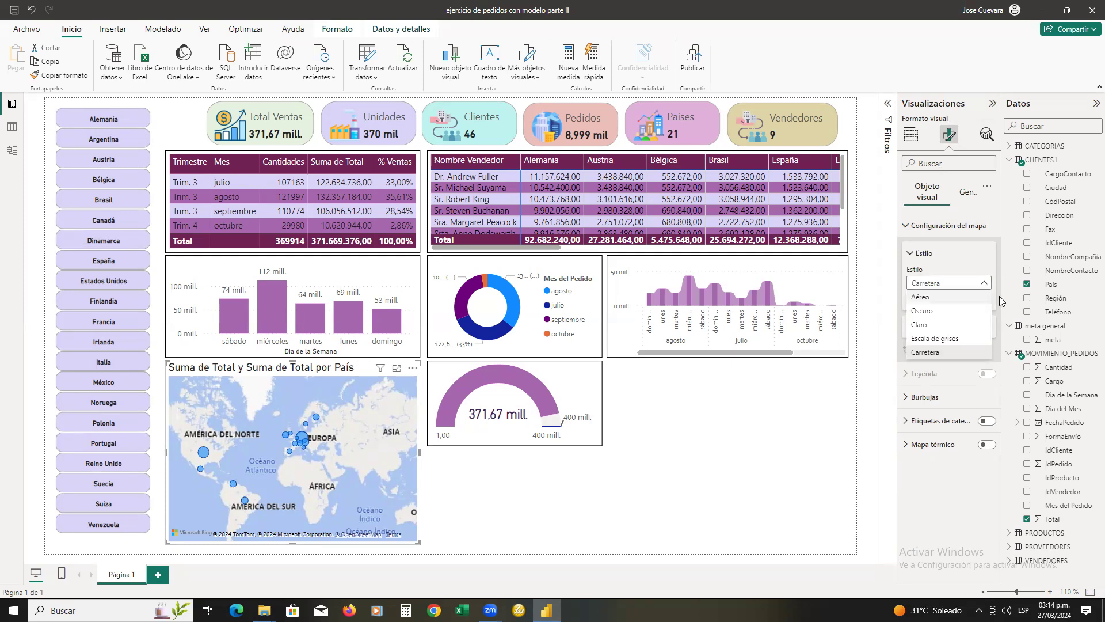
left_click(1001, 299)
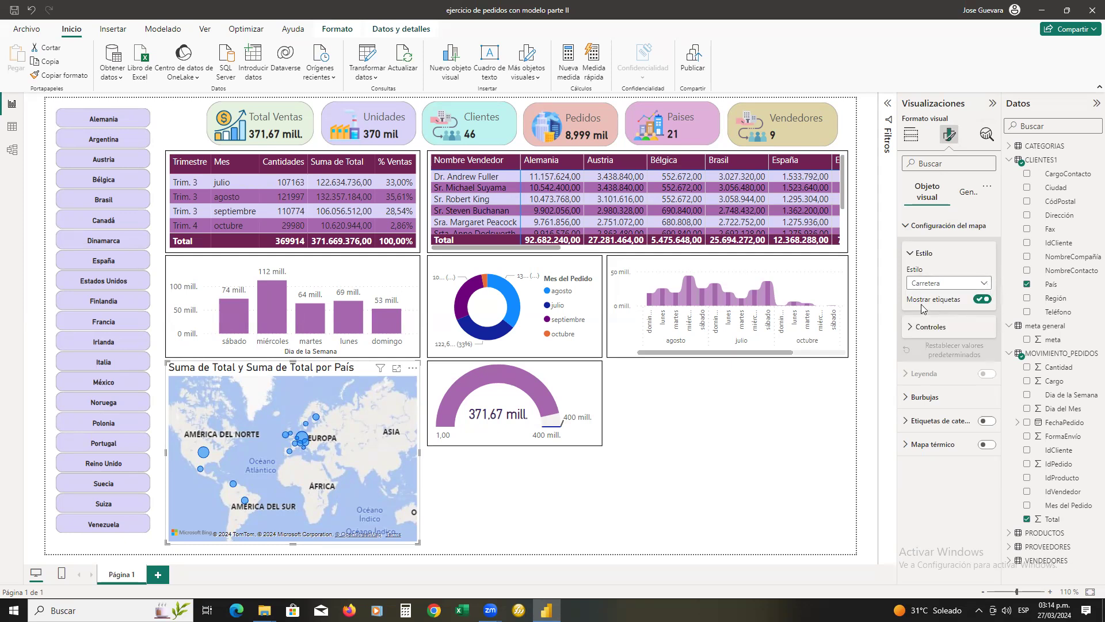
left_click(982, 300)
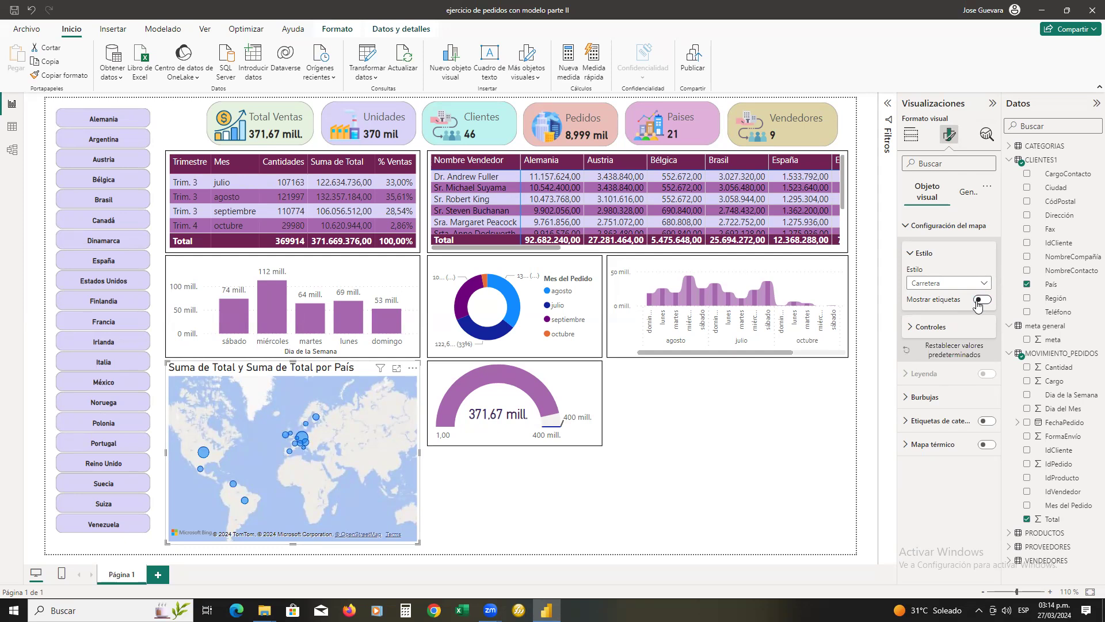
left_click(917, 327)
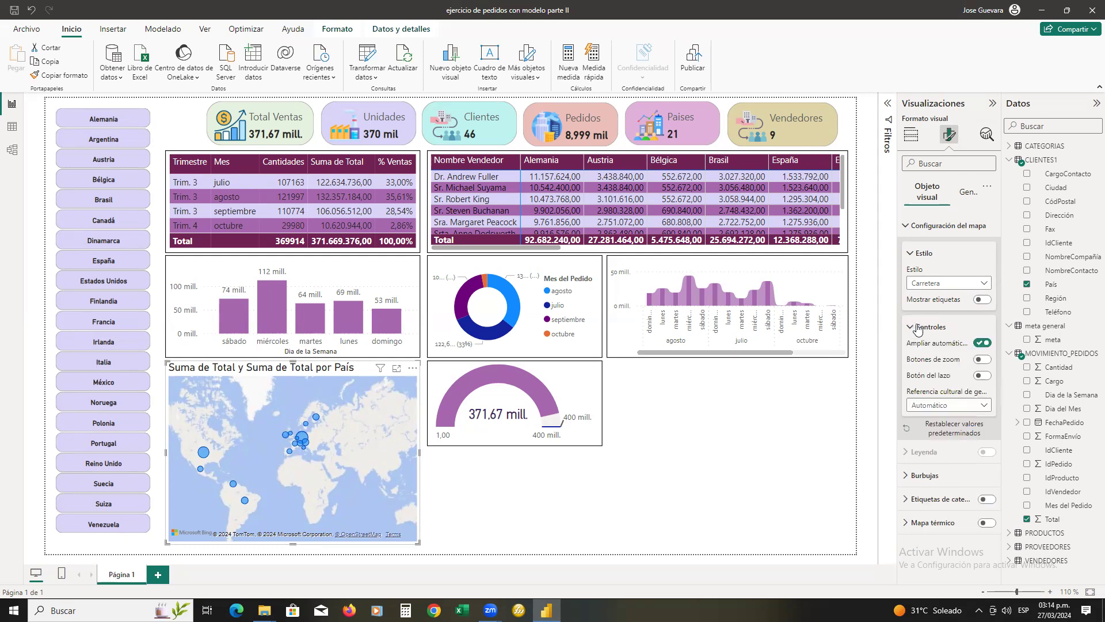
left_click(982, 359)
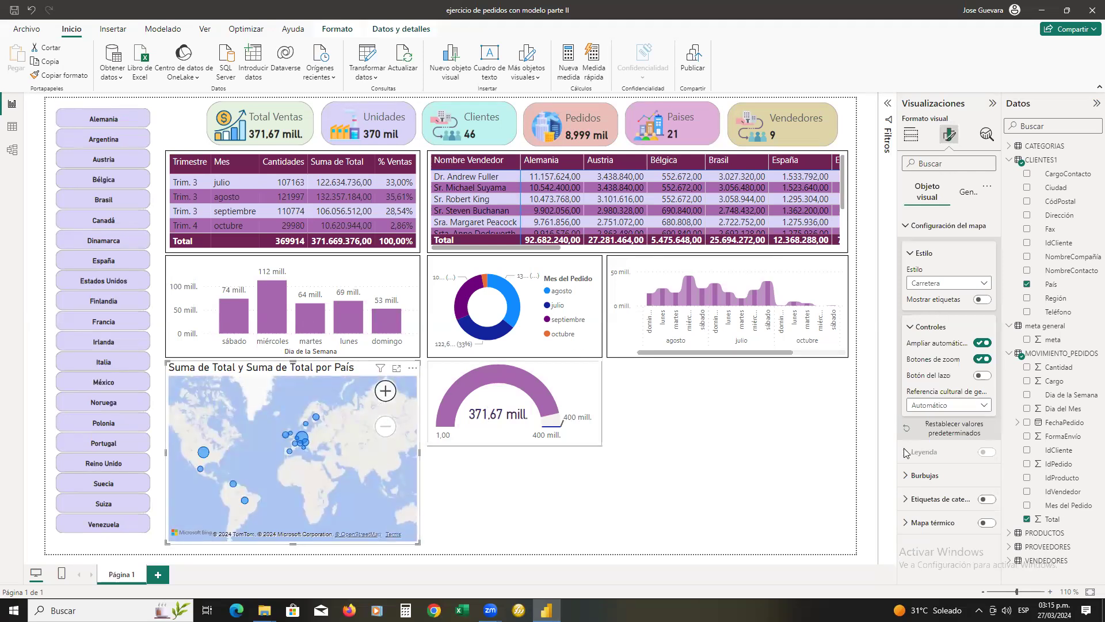
Step: Set the range scale of the map's bubble size to Rango de datos
left_click(908, 478)
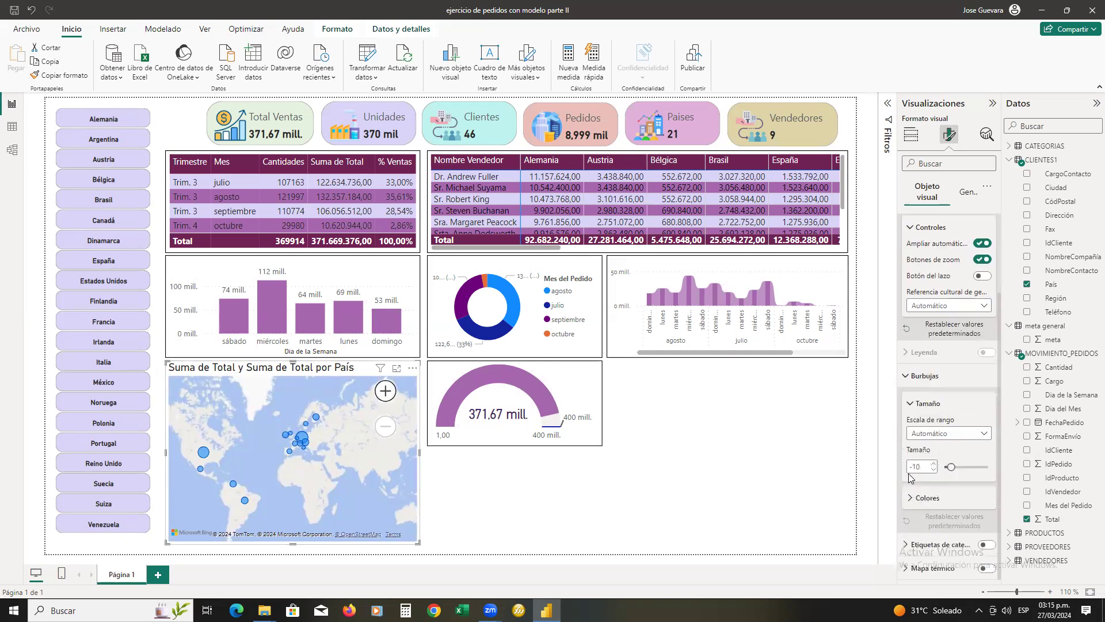
left_click(985, 435)
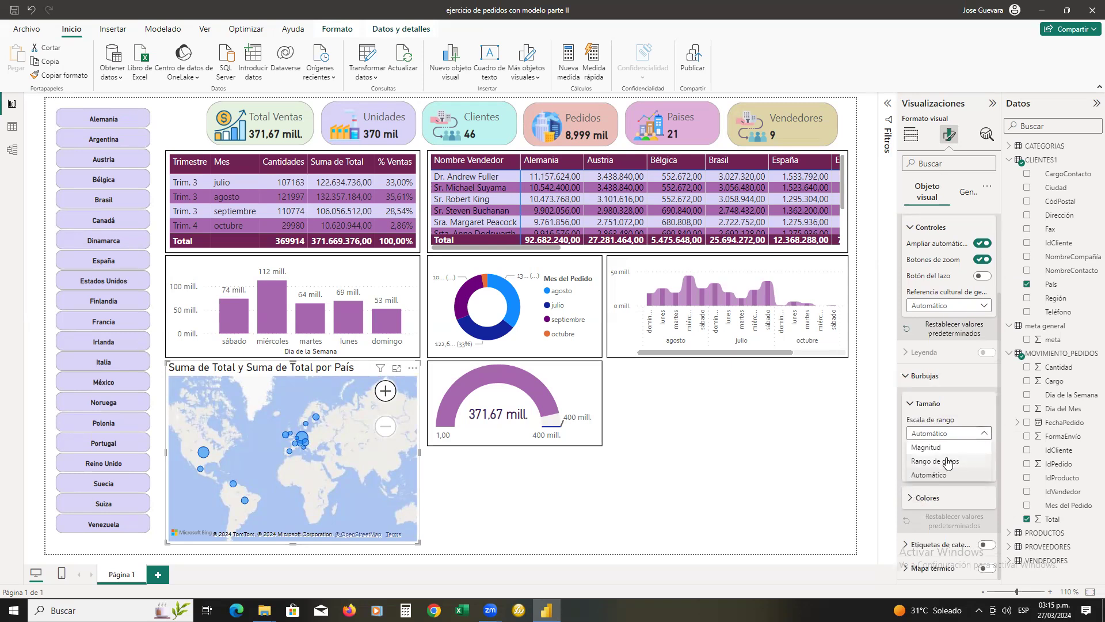
left_click(794, 454)
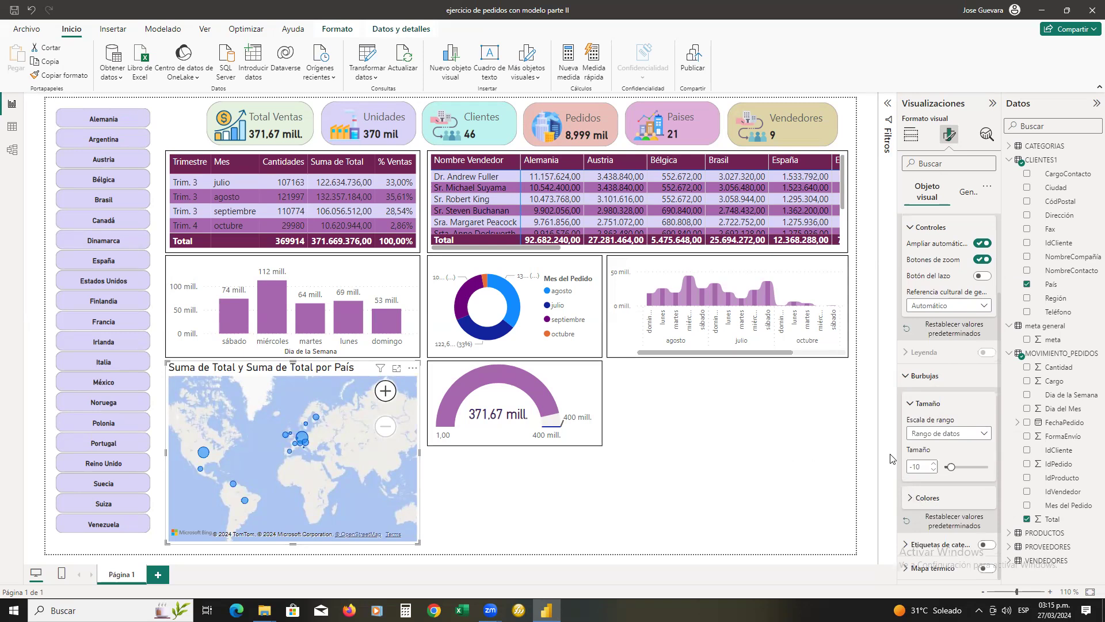
Step: Change the default colour of the map's bubbles to the purple used in the other charts
left_click(911, 500)
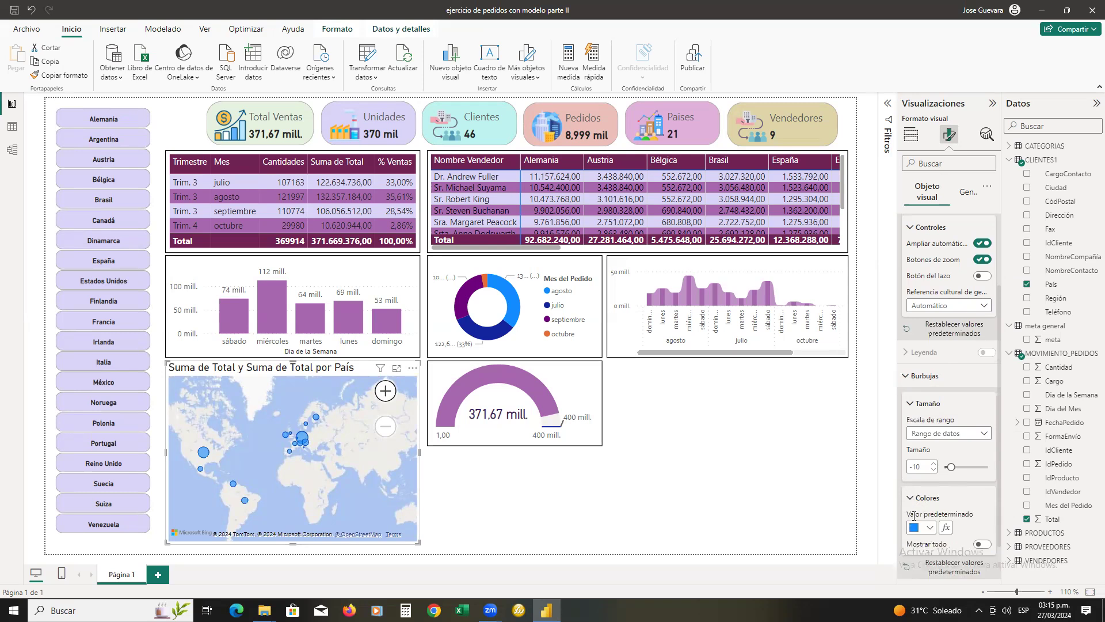
left_click(931, 528)
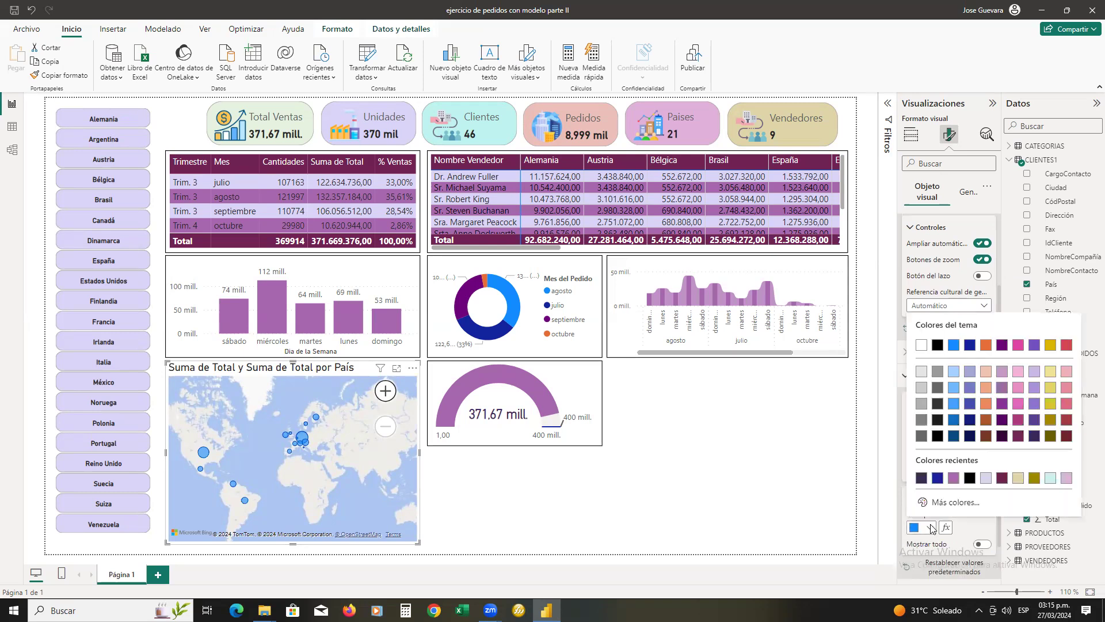
left_click(772, 478)
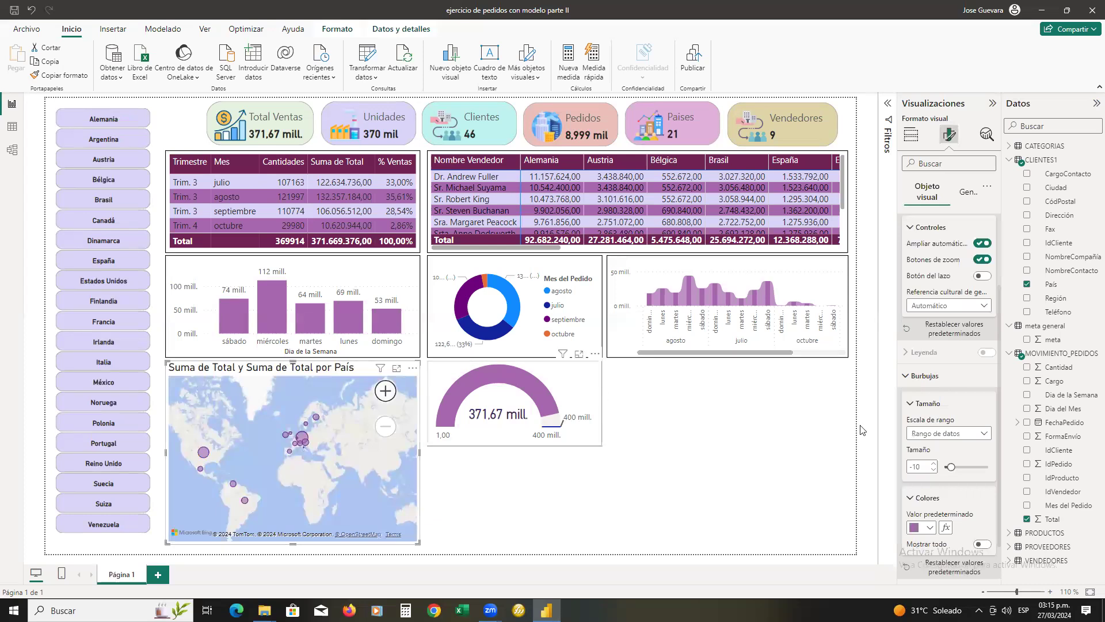
Step: Try out the category labels and the heat map on the map visual, turning each off again
scroll(951, 446, "down", 1)
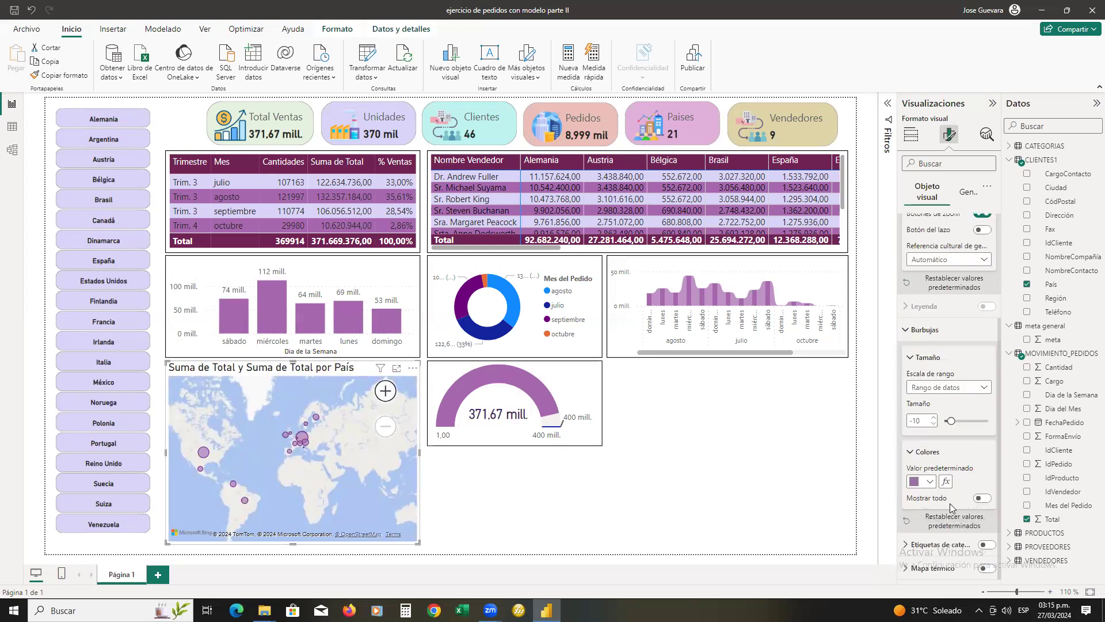
left_click(989, 544)
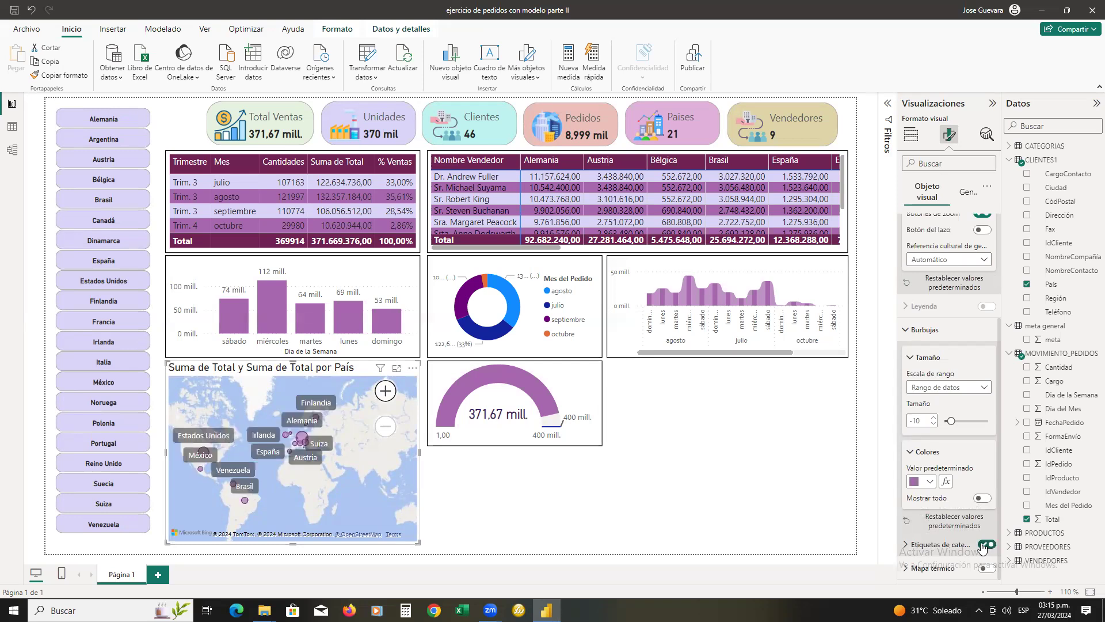
left_click(983, 545)
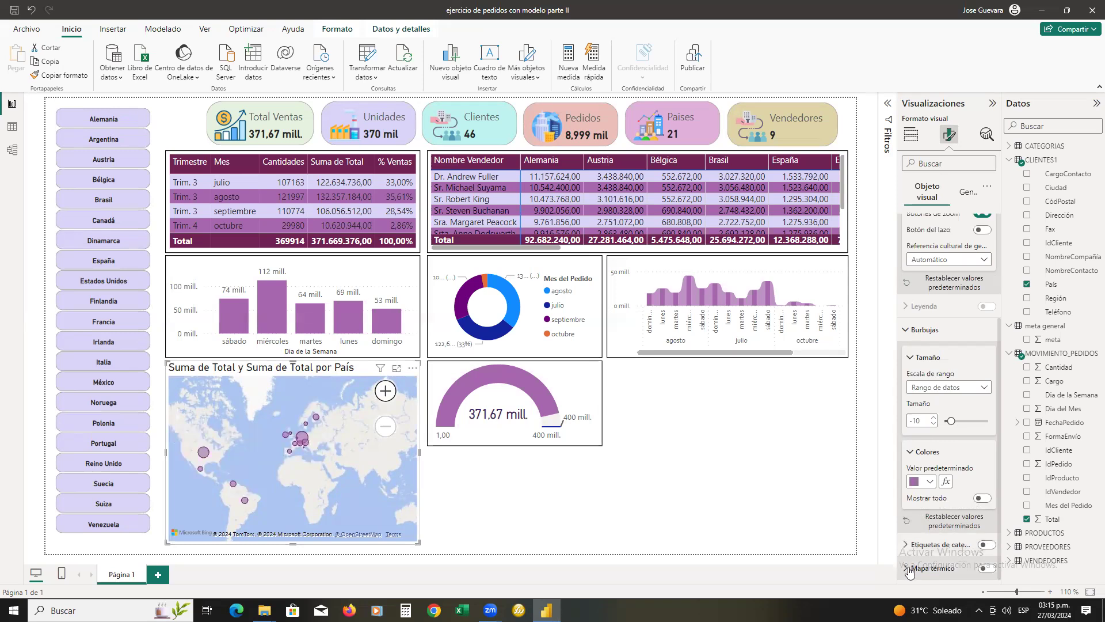
left_click(988, 568)
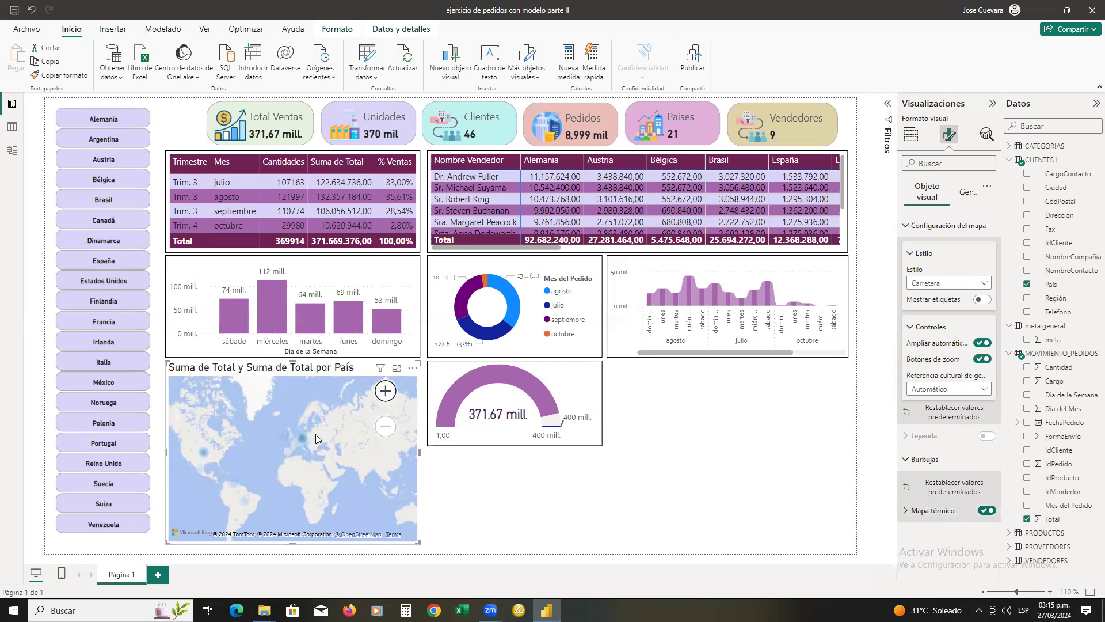
left_click(985, 510)
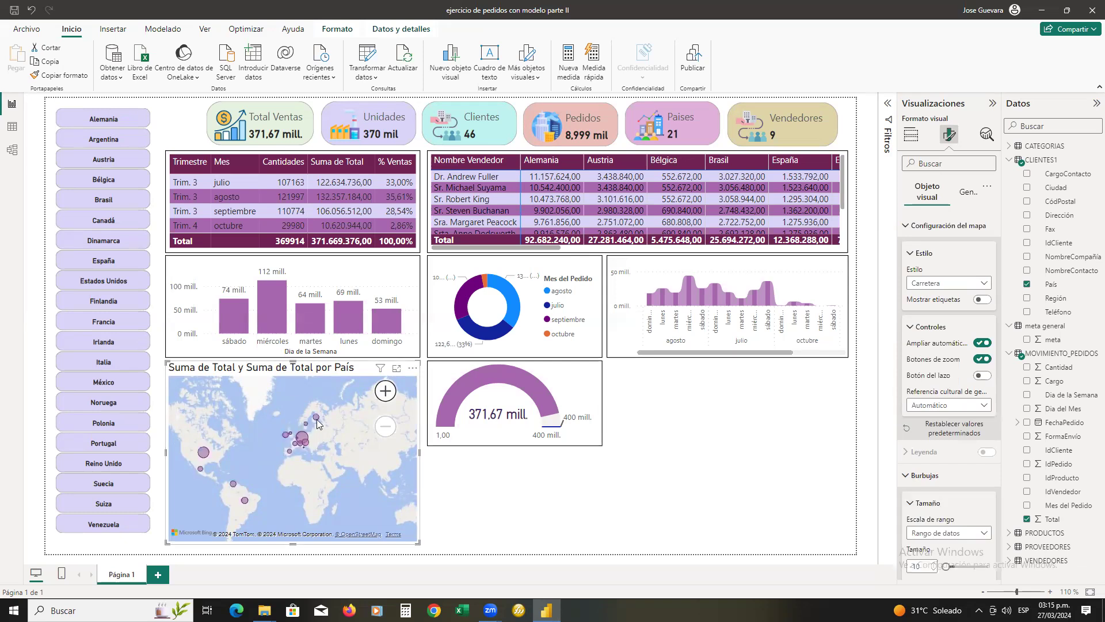
Step: Turn off the map visual's title and enable its visual border
left_click(963, 195)
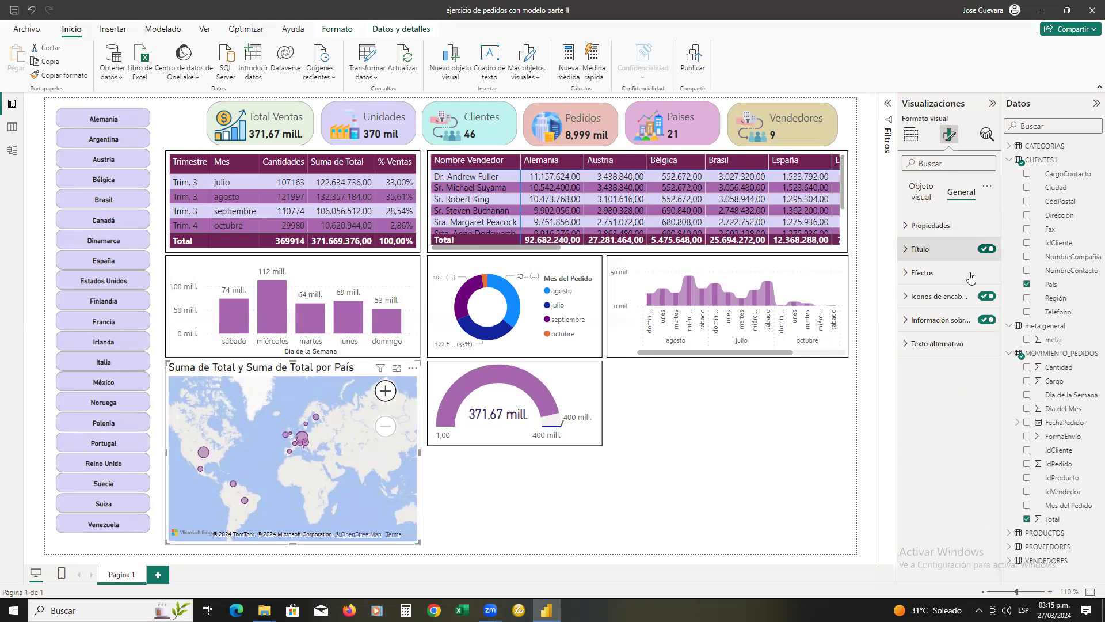
left_click(987, 248)
left_click(952, 281)
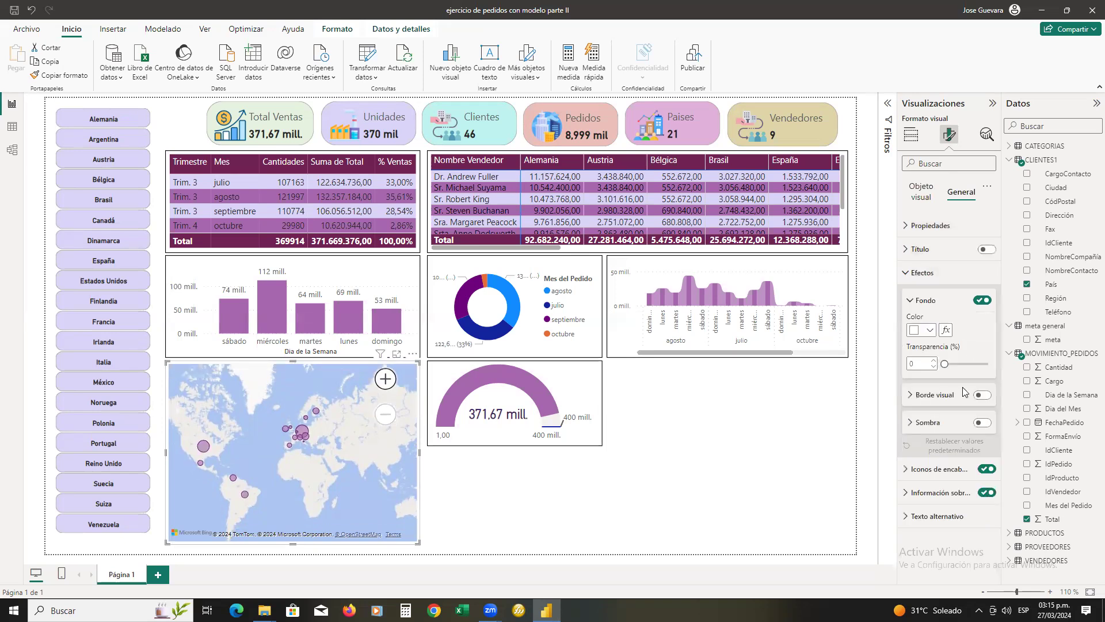
left_click(984, 396)
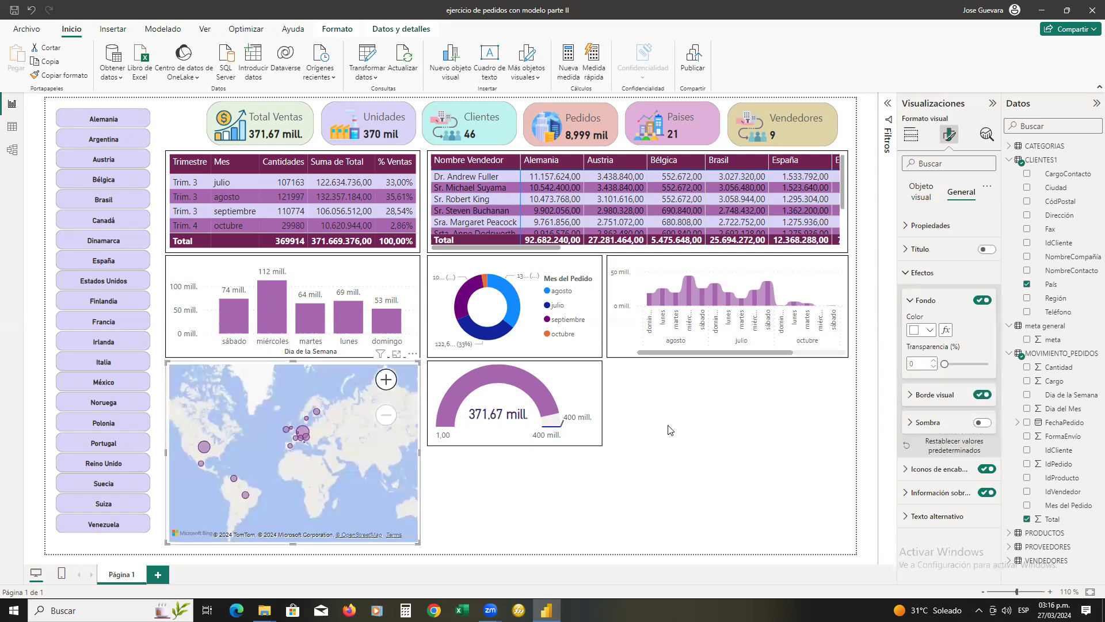
left_click(667, 429)
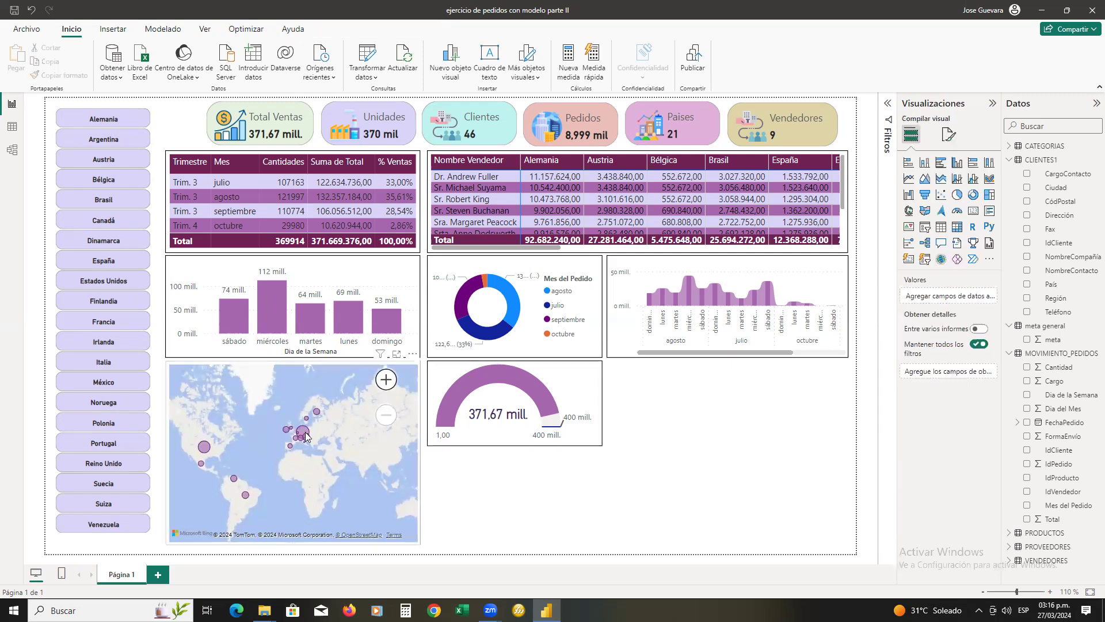
Step: Examine the map's country bubbles and their tooltips, moving in closely over Europe and the United States
mouse_move(305, 431)
mouse_move(206, 446)
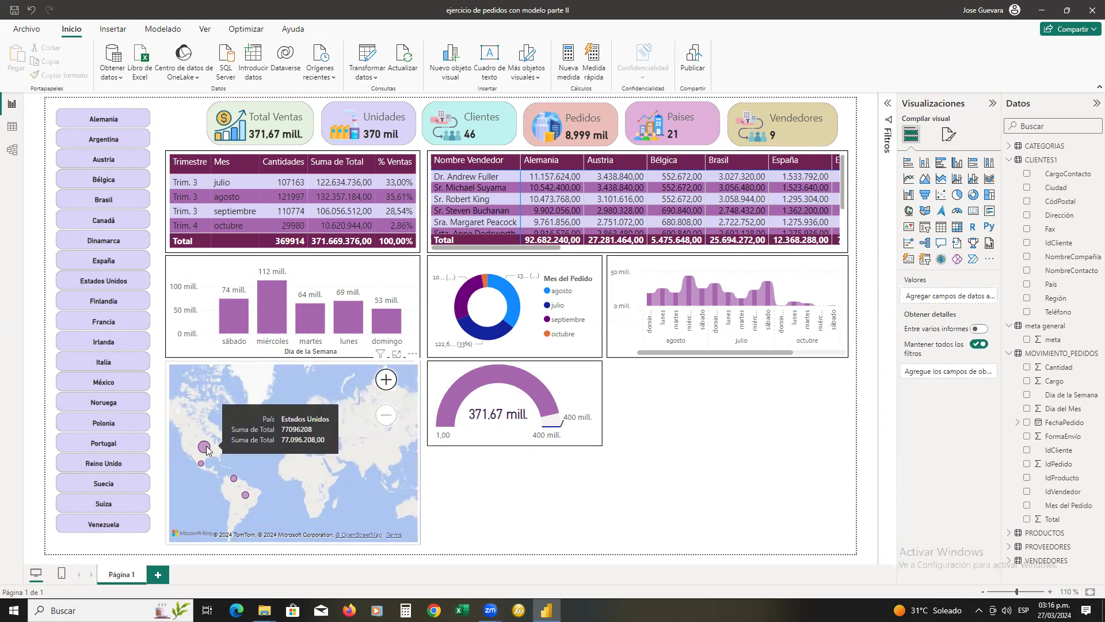
left_click(417, 421)
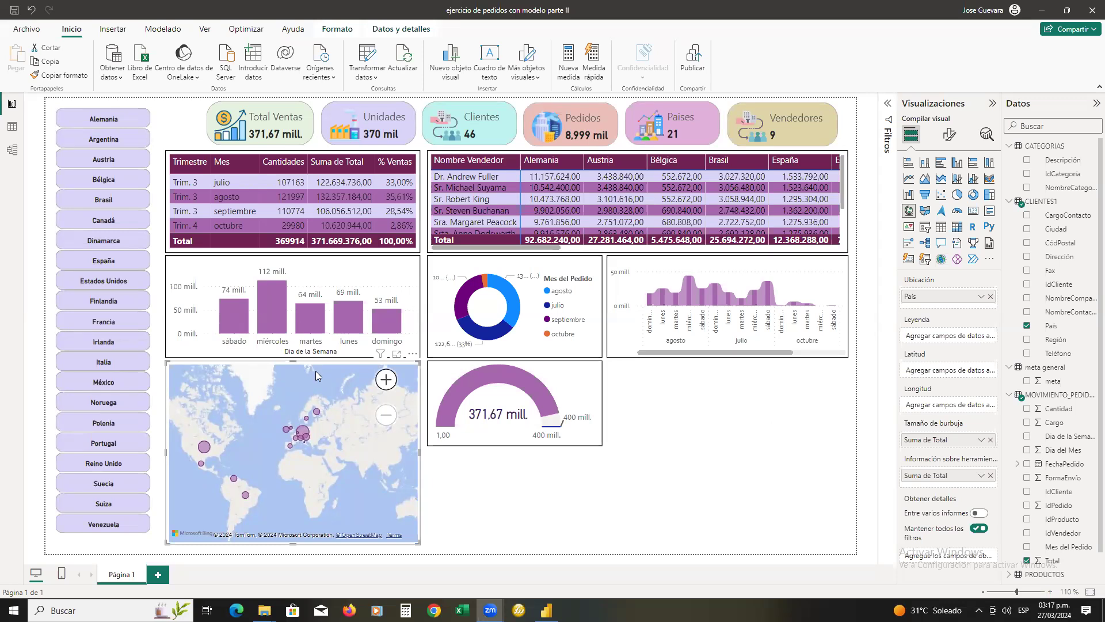
mouse_move(204, 450)
left_click_drag(901, 315, 1002, 346)
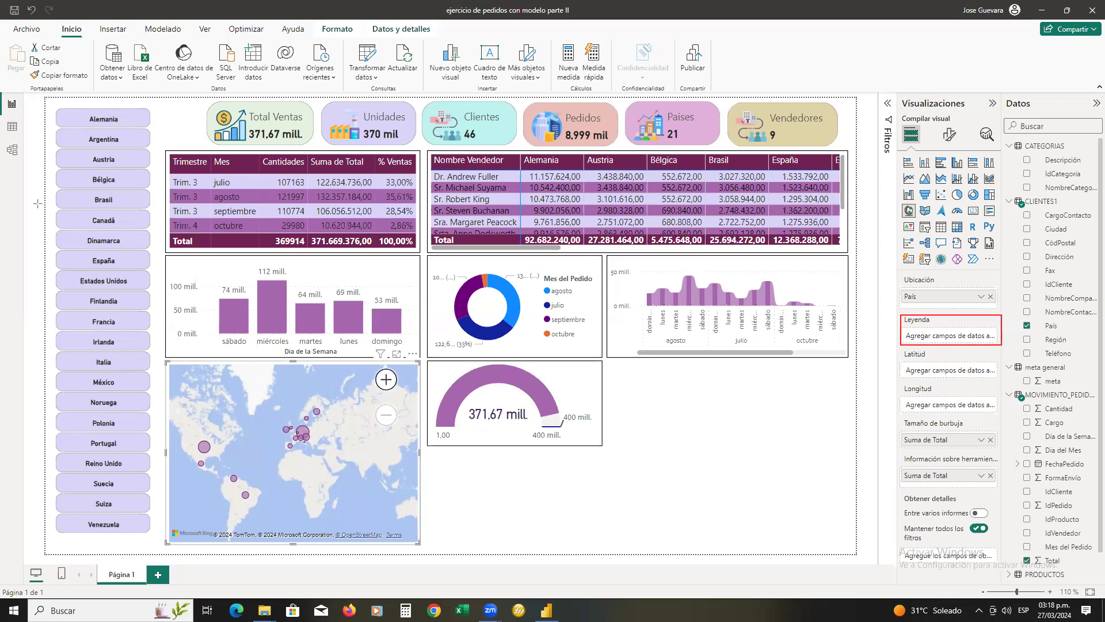
left_click(385, 381)
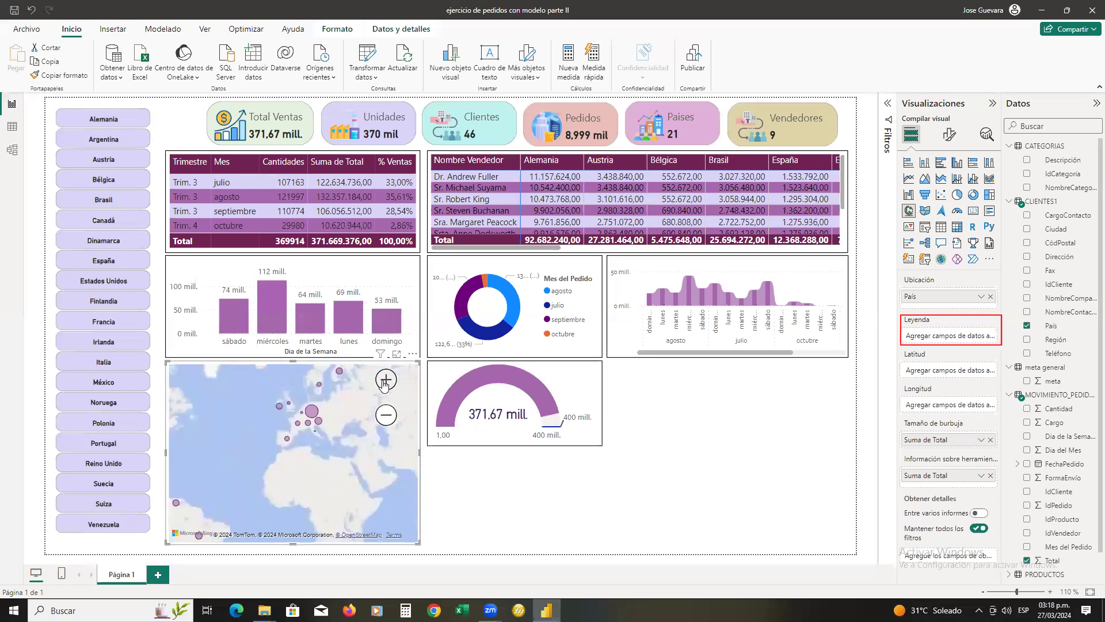
scroll(225, 430, "up", 3)
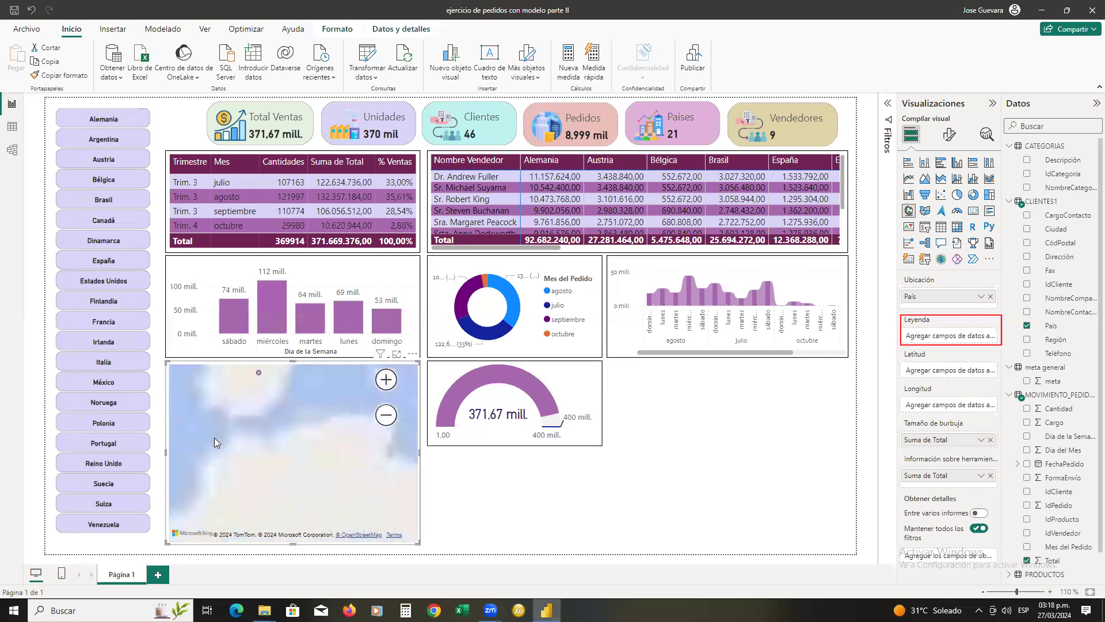
scroll(237, 440, "up", 2)
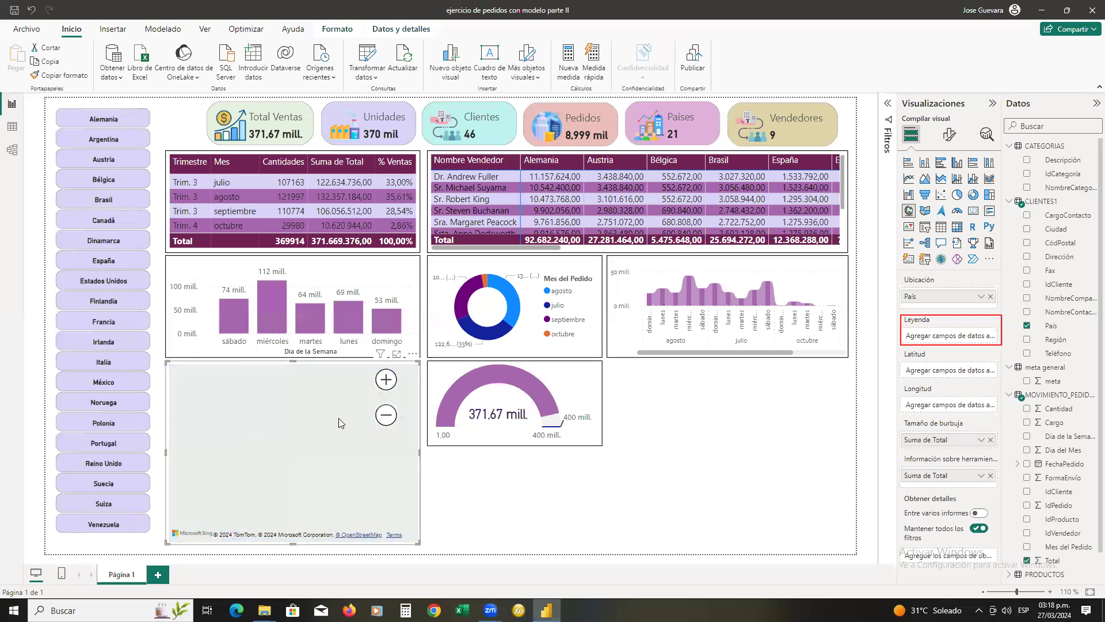
left_click(384, 416)
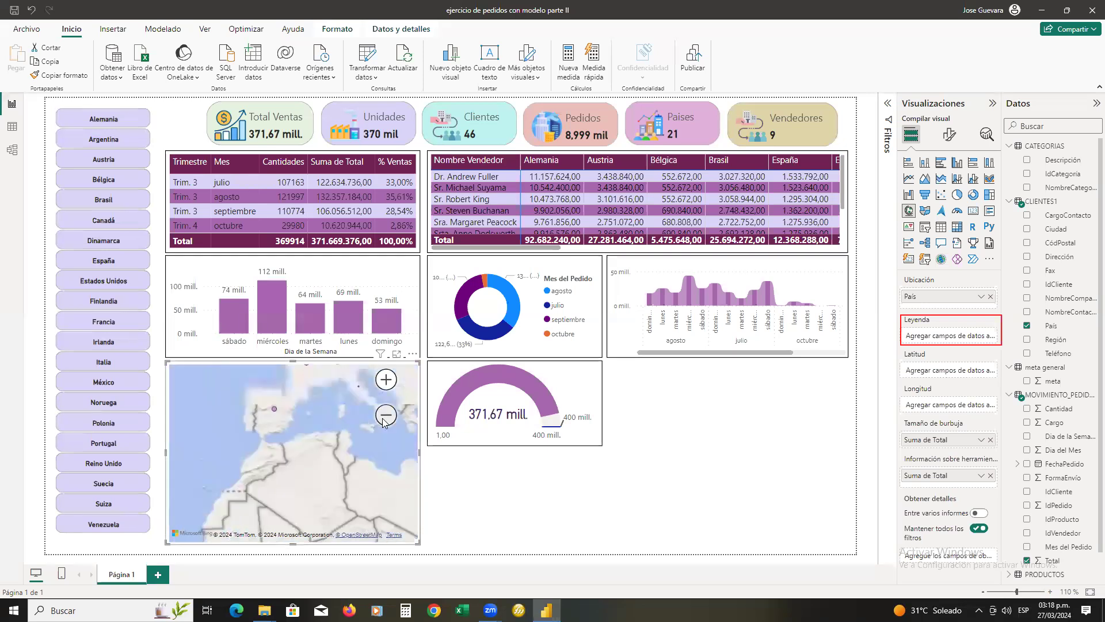
left_click_drag(211, 448, 336, 425)
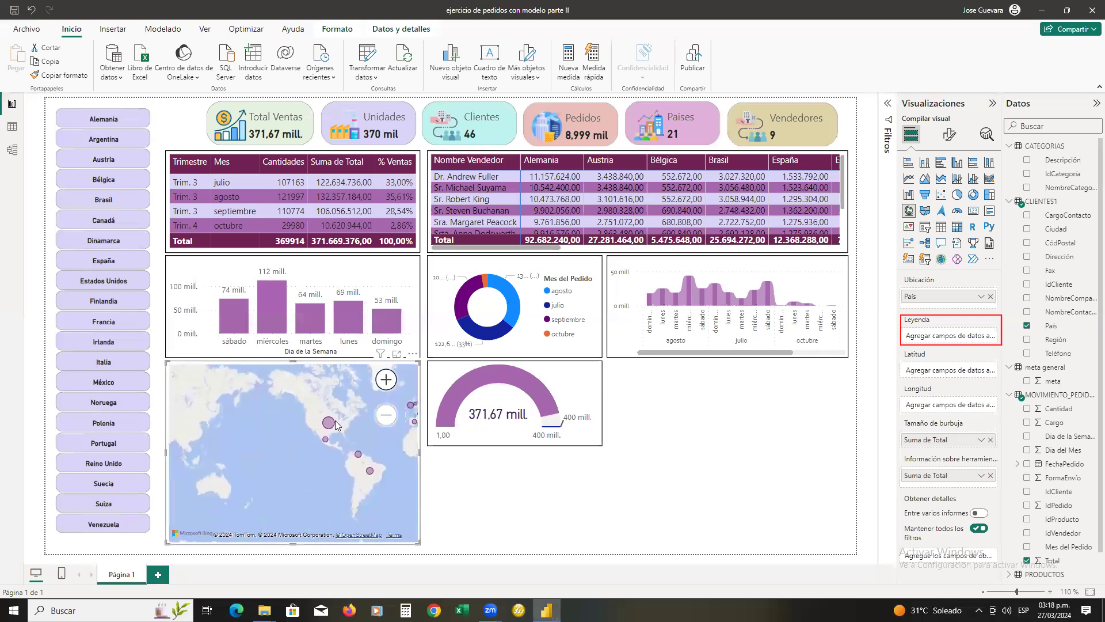
left_click(383, 384)
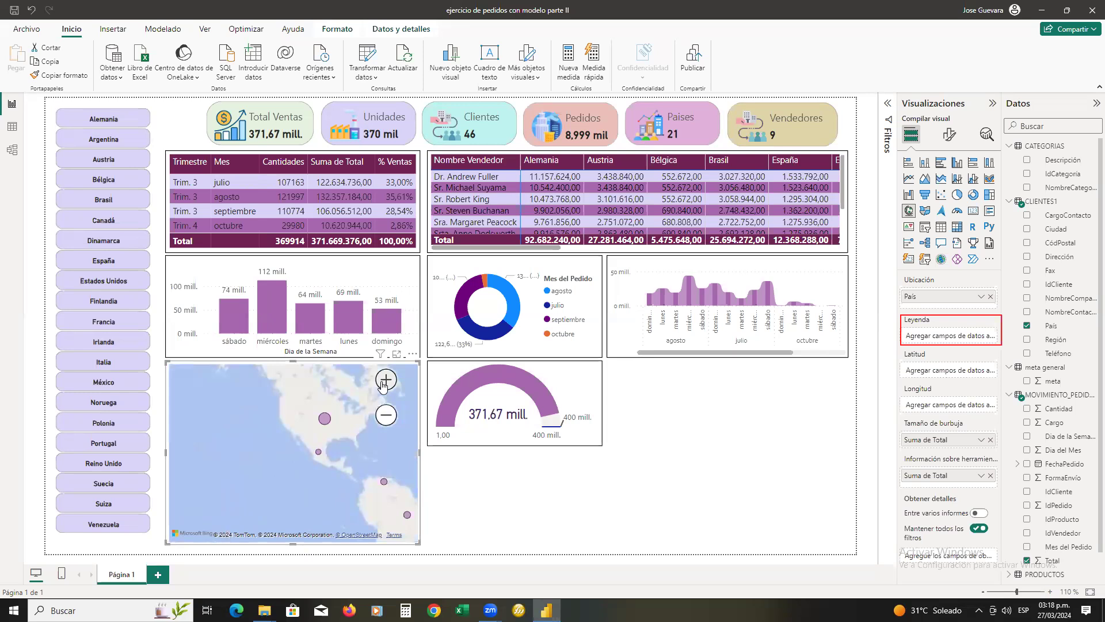
scroll(290, 441, "down", 2)
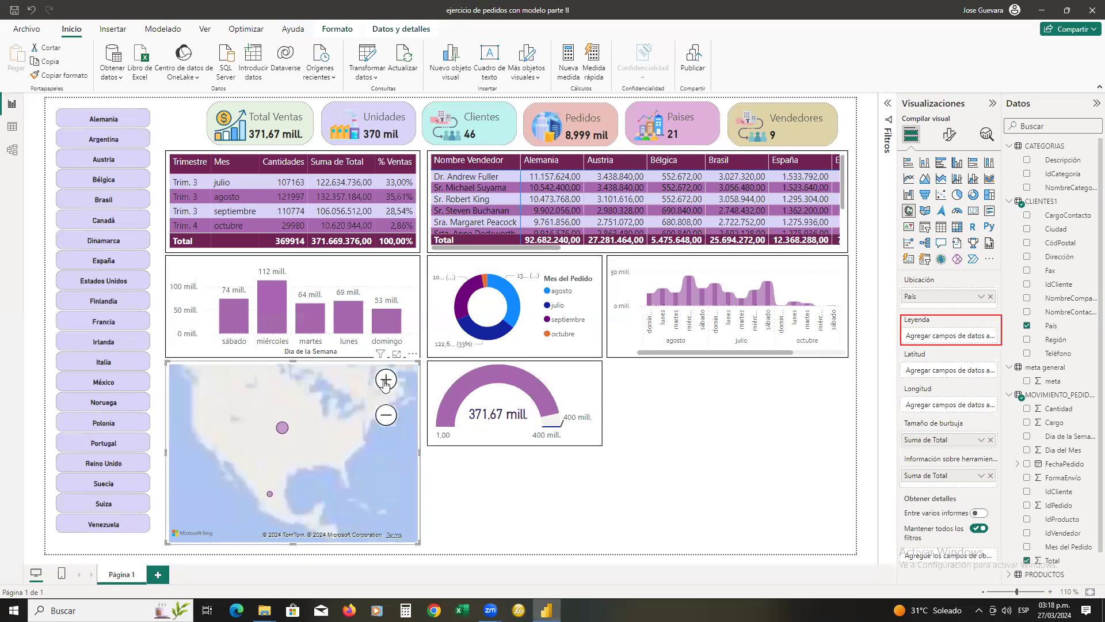
scroll(294, 399, "up", 3)
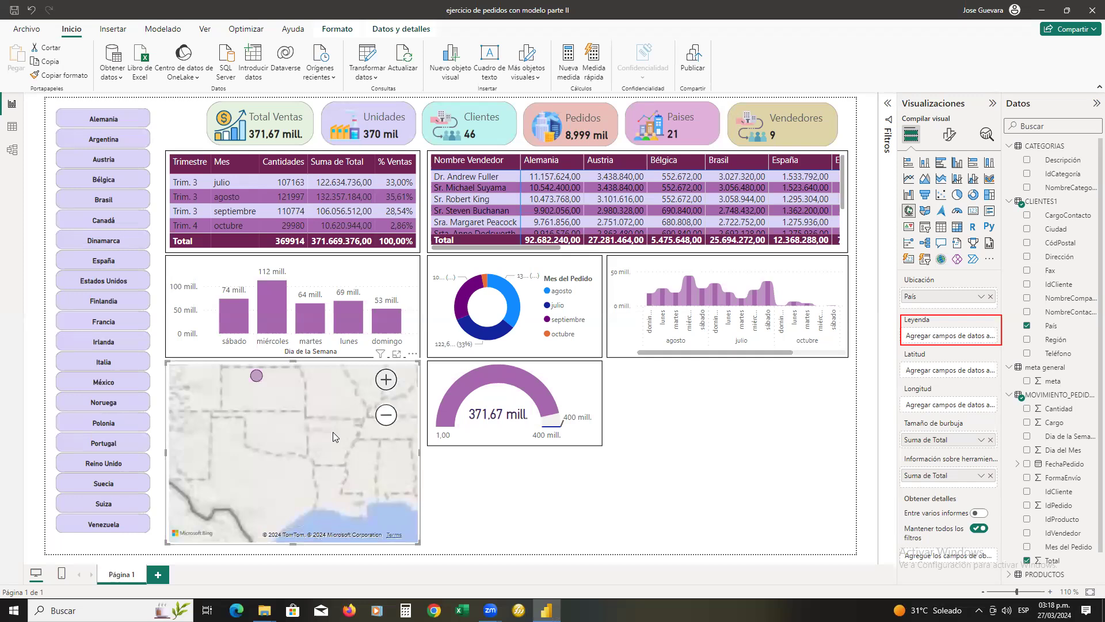
scroll(346, 450, "up", 1)
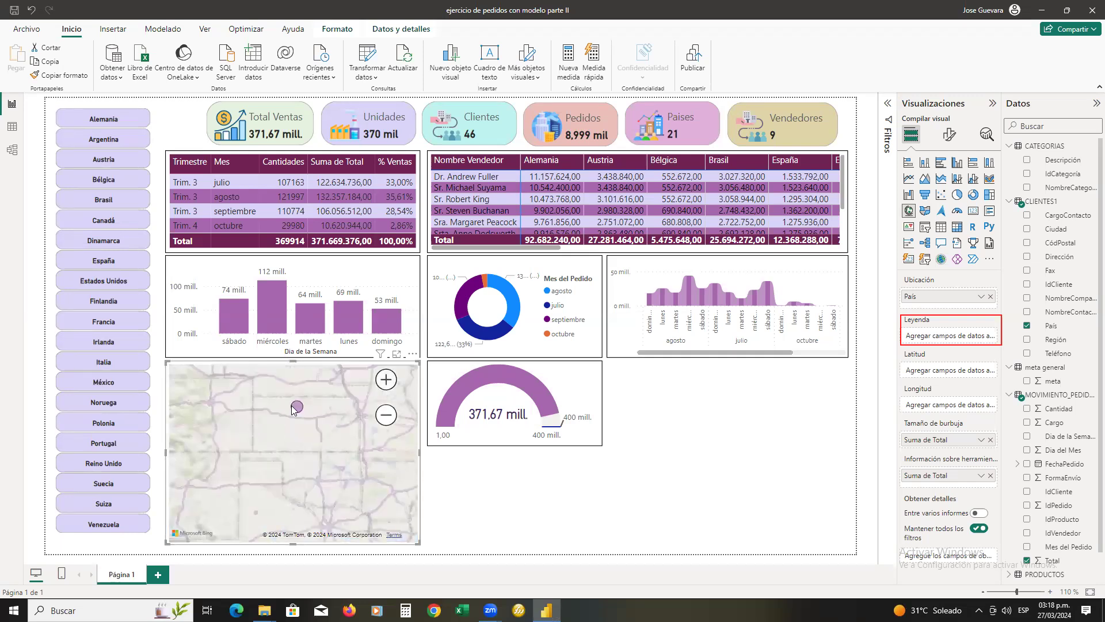
mouse_move(296, 407)
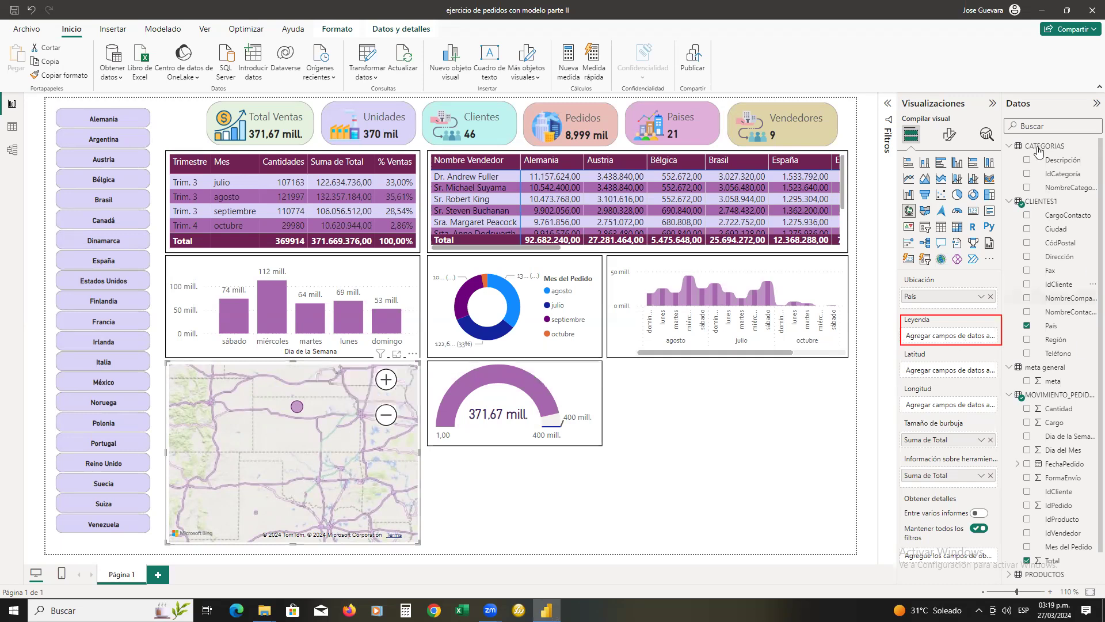
Step: Add the Nombre Vendedor field from the VENDEDORES table to the map as its Leyenda
scroll(1043, 351, "down", 1)
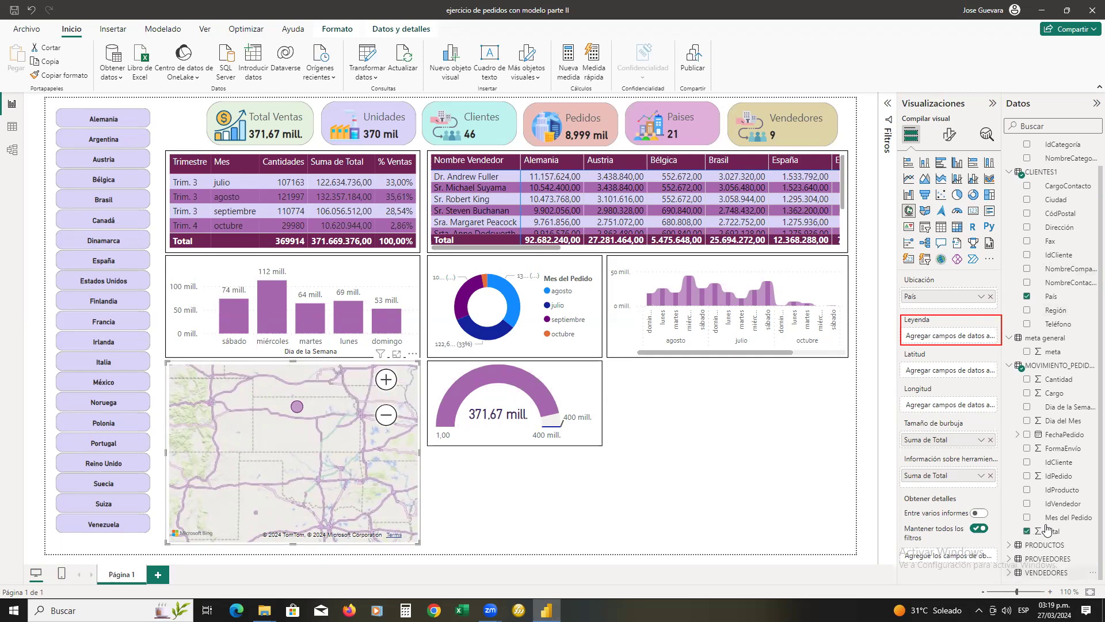
left_click(1011, 573)
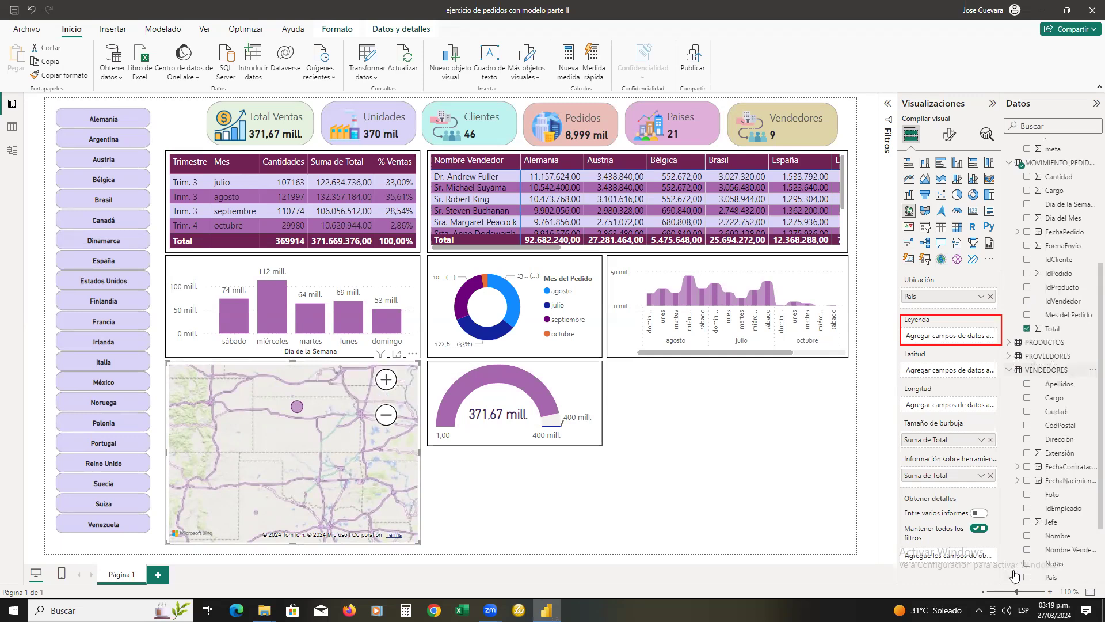
scroll(1069, 577, "down", 2)
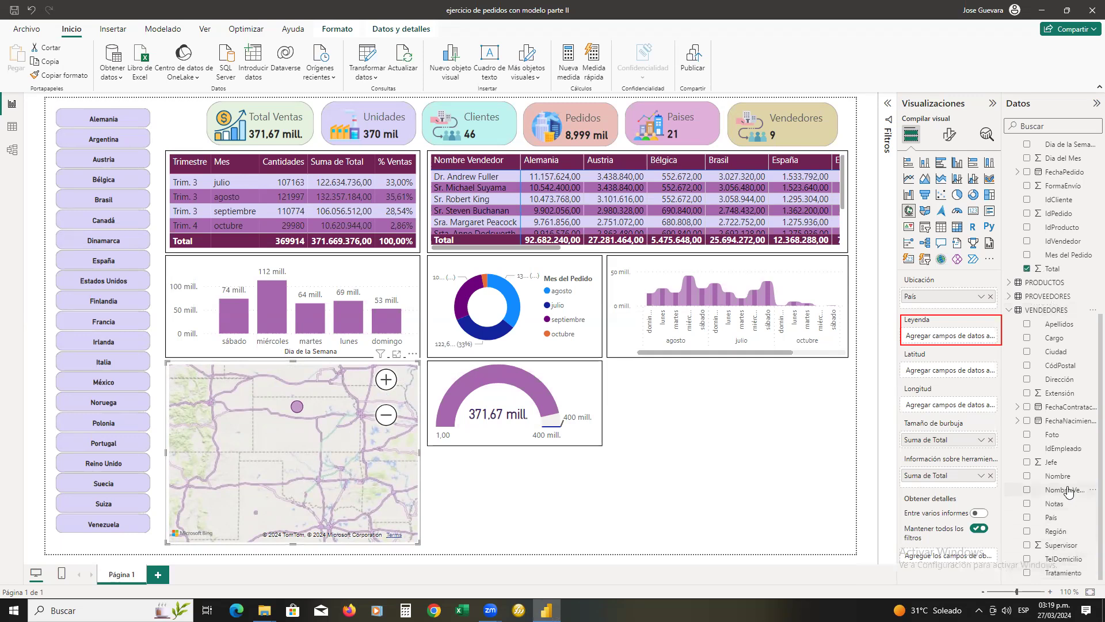
left_click_drag(1067, 490, 962, 338)
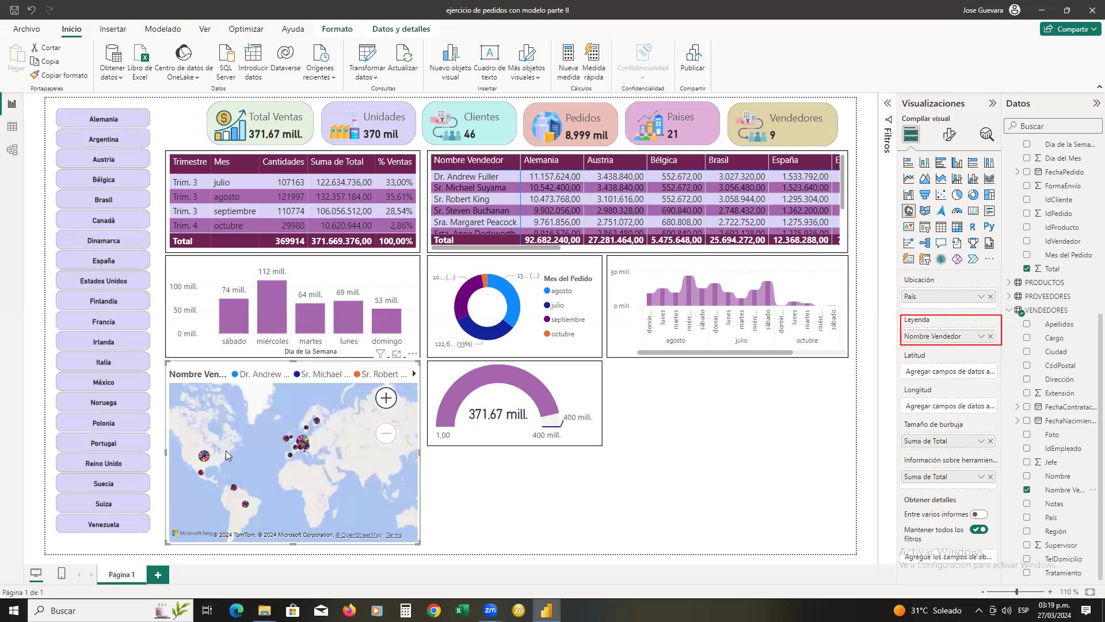
Step: Inspect the United States bubble on the map up close to read its breakdown by seller
left_click(384, 402)
left_click(384, 402)
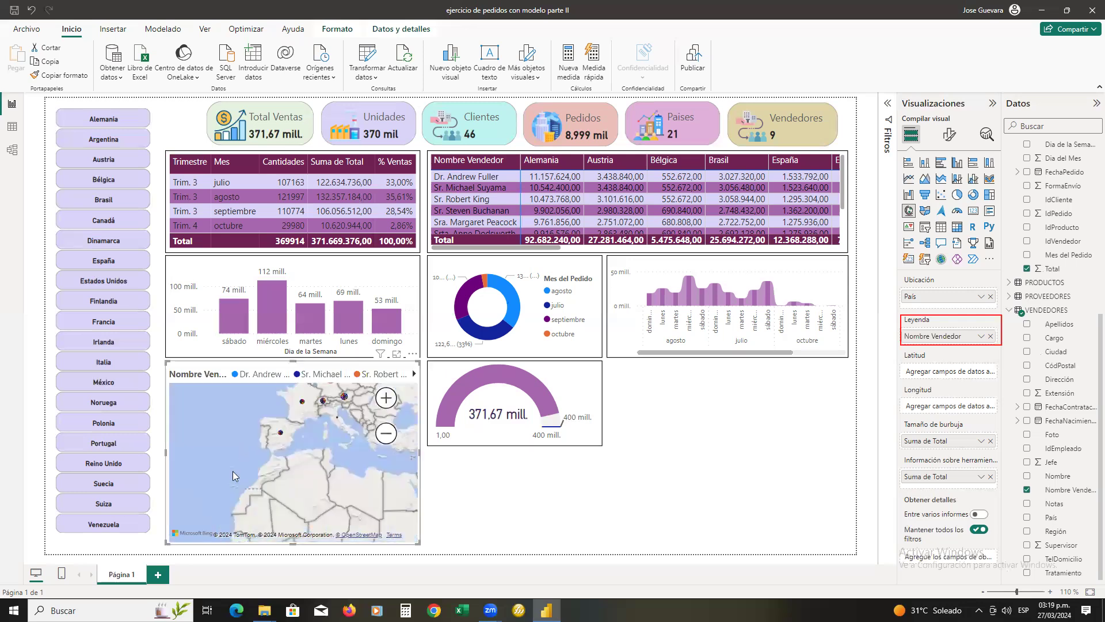
left_click_drag(316, 467, 391, 459)
left_click_drag(281, 446, 369, 444)
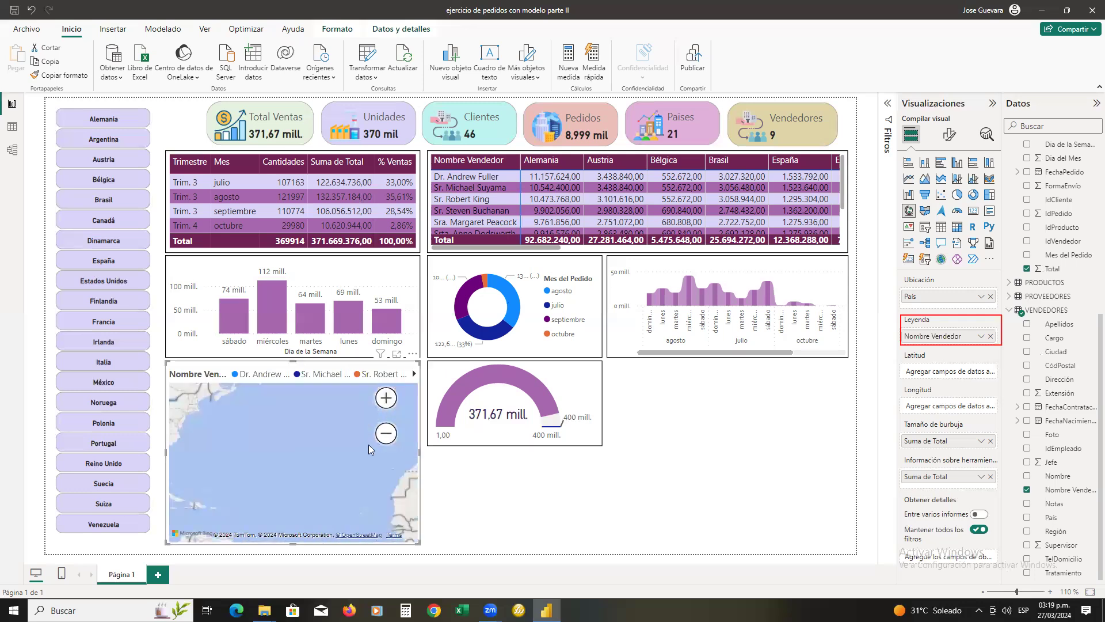
left_click_drag(253, 451, 403, 452)
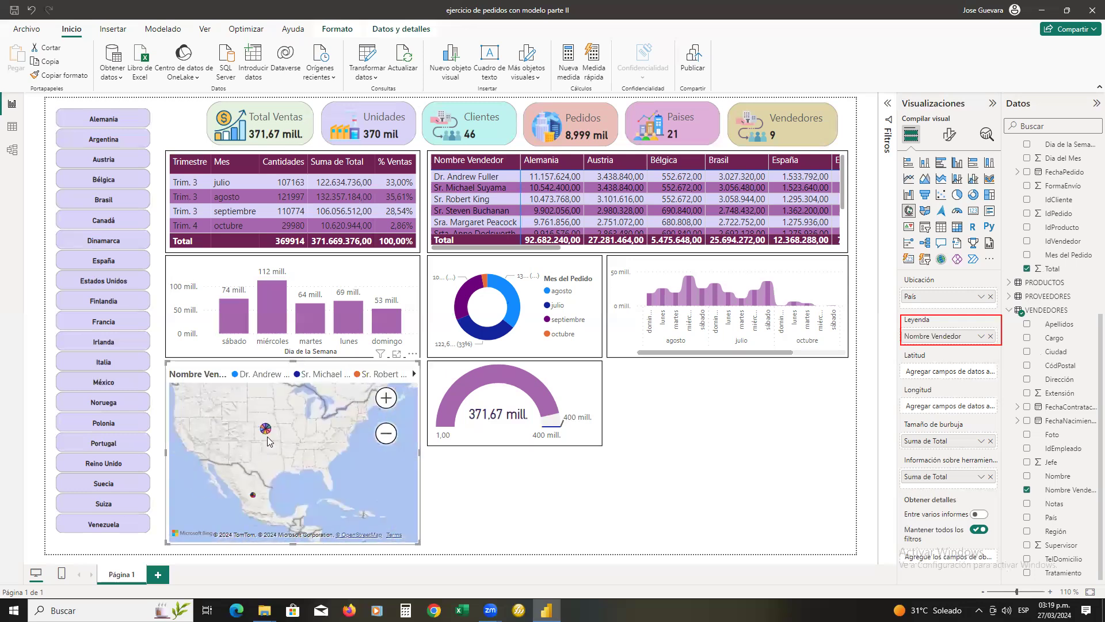
mouse_move(268, 436)
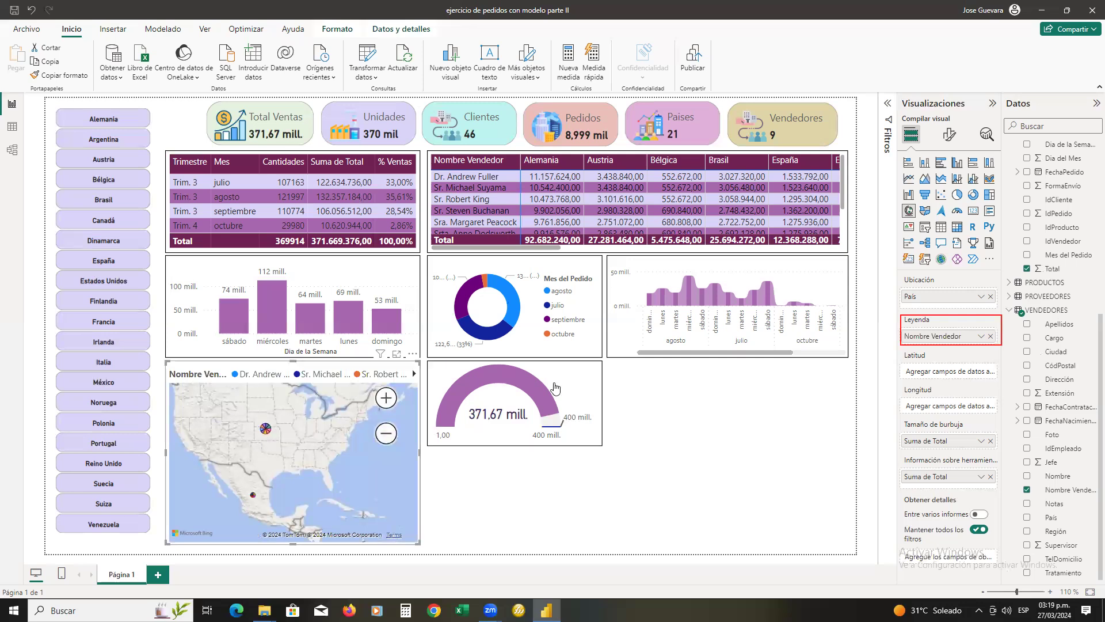
Step: Adjust the size of the map's bubbles, trying 28, 2 and -5 before settling on 12
left_click(946, 134)
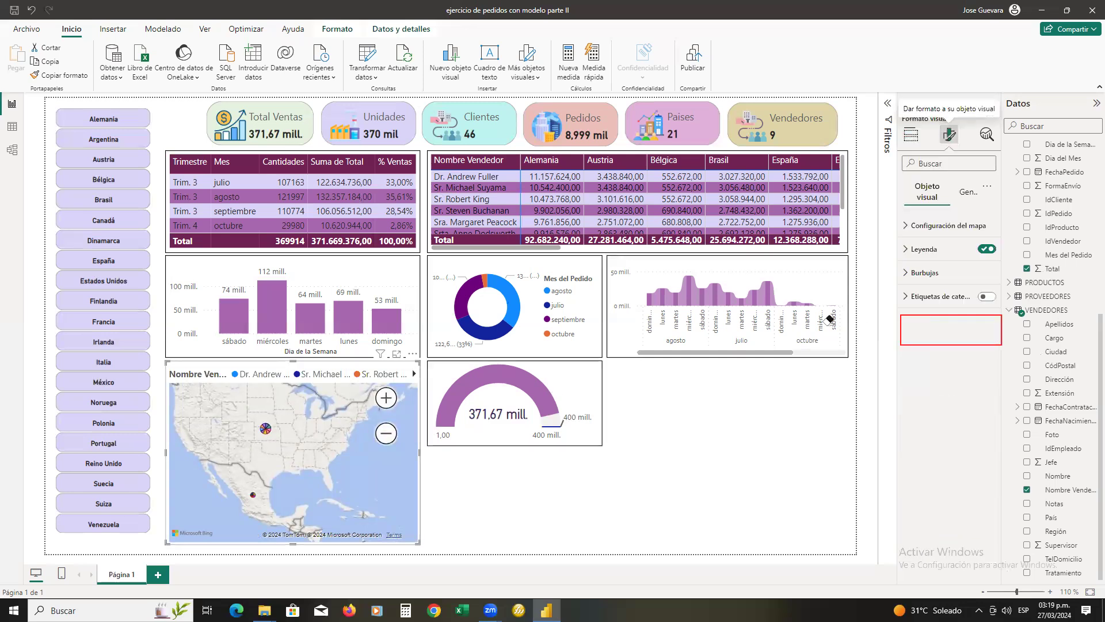
left_click(903, 347)
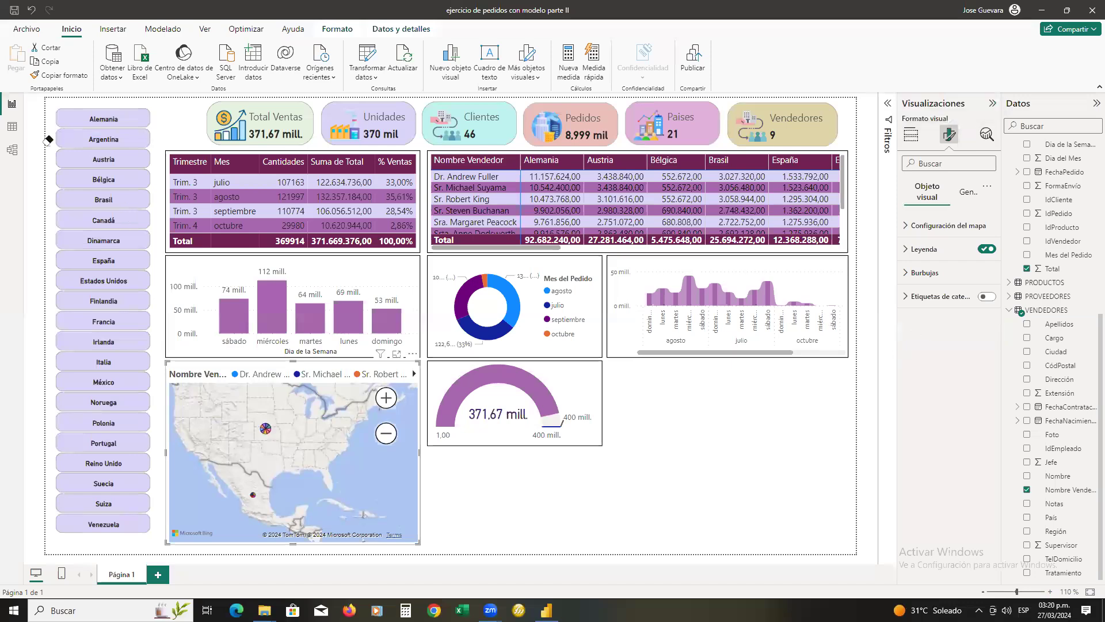
left_click(936, 279)
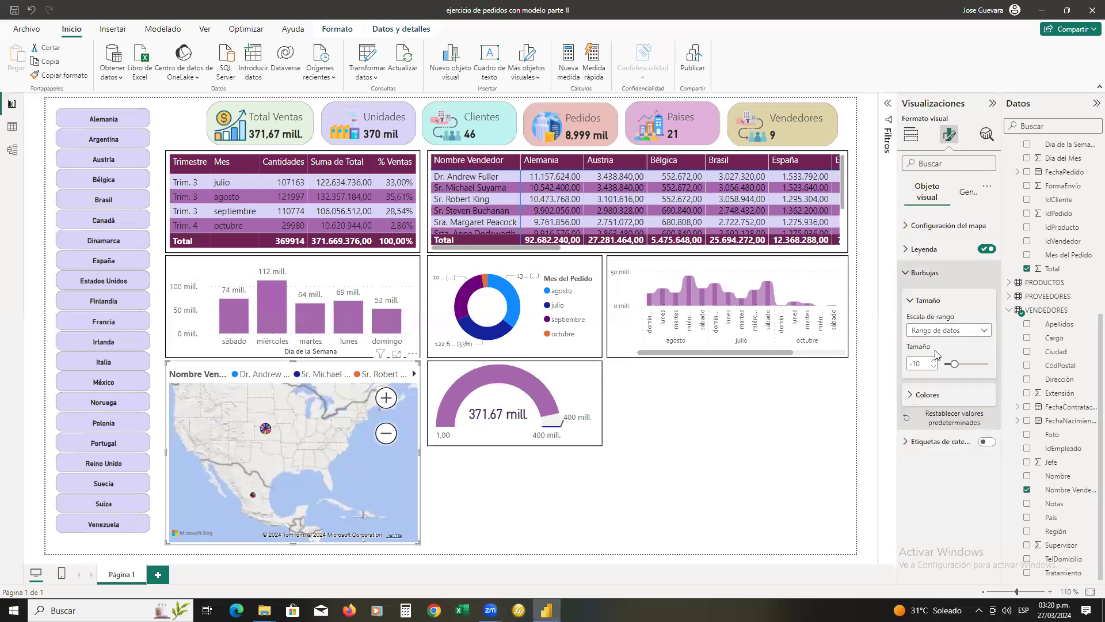
left_click(964, 366)
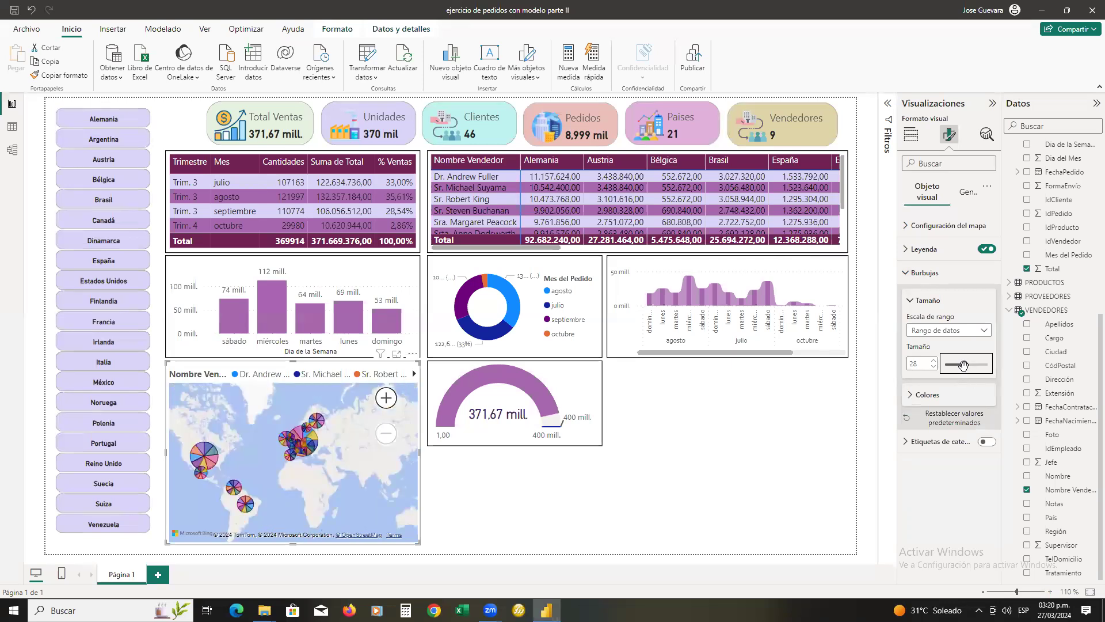
left_click_drag(963, 366, 956, 365)
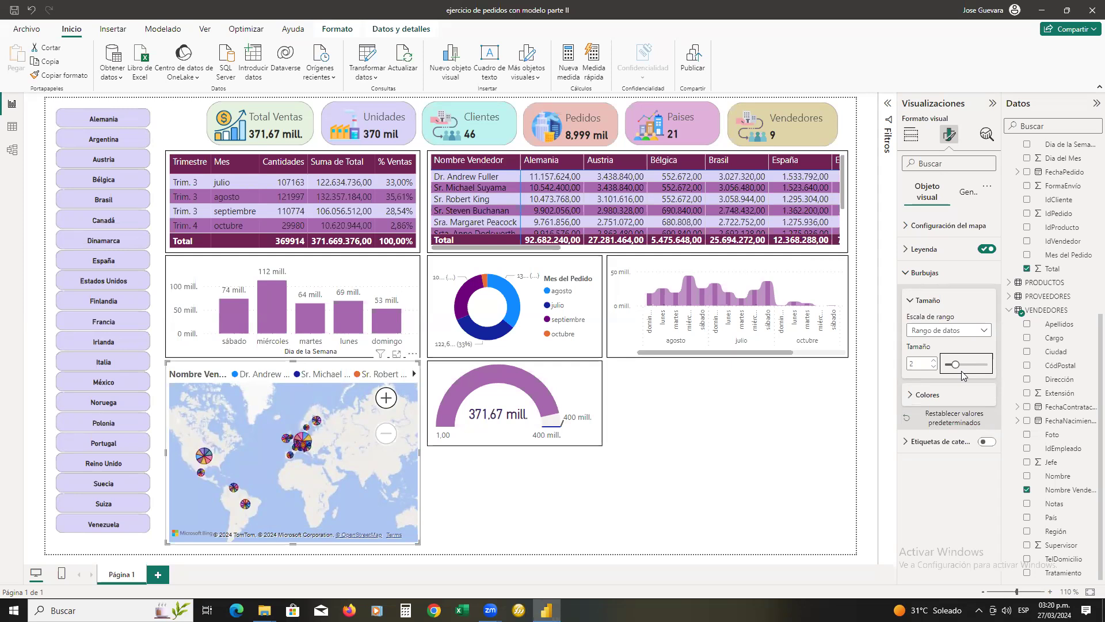
left_click_drag(956, 364, 951, 364)
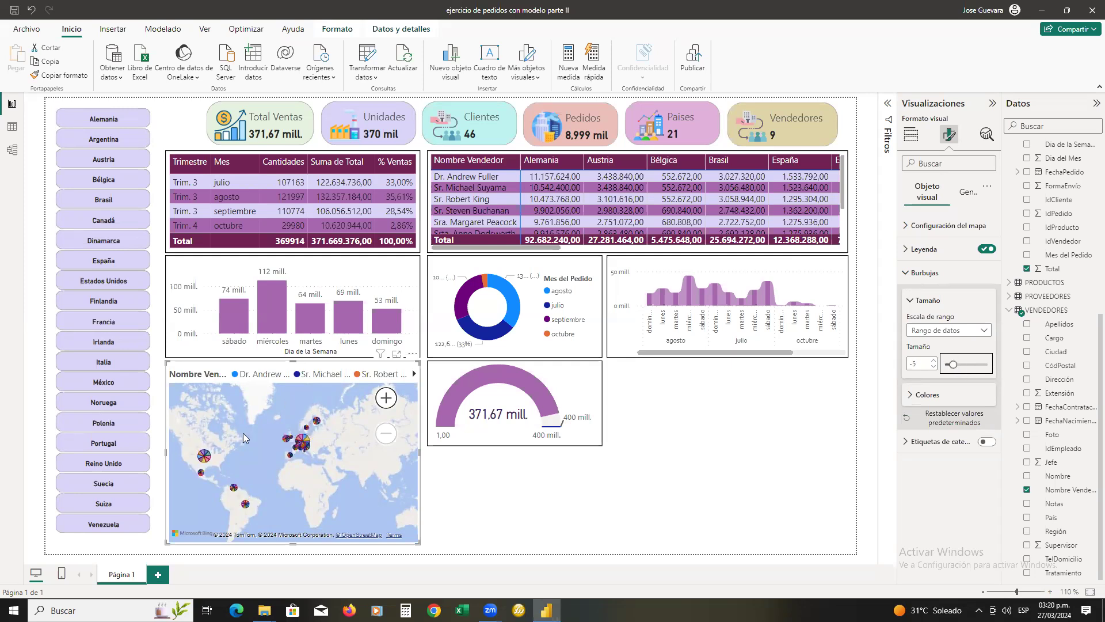
mouse_move(206, 456)
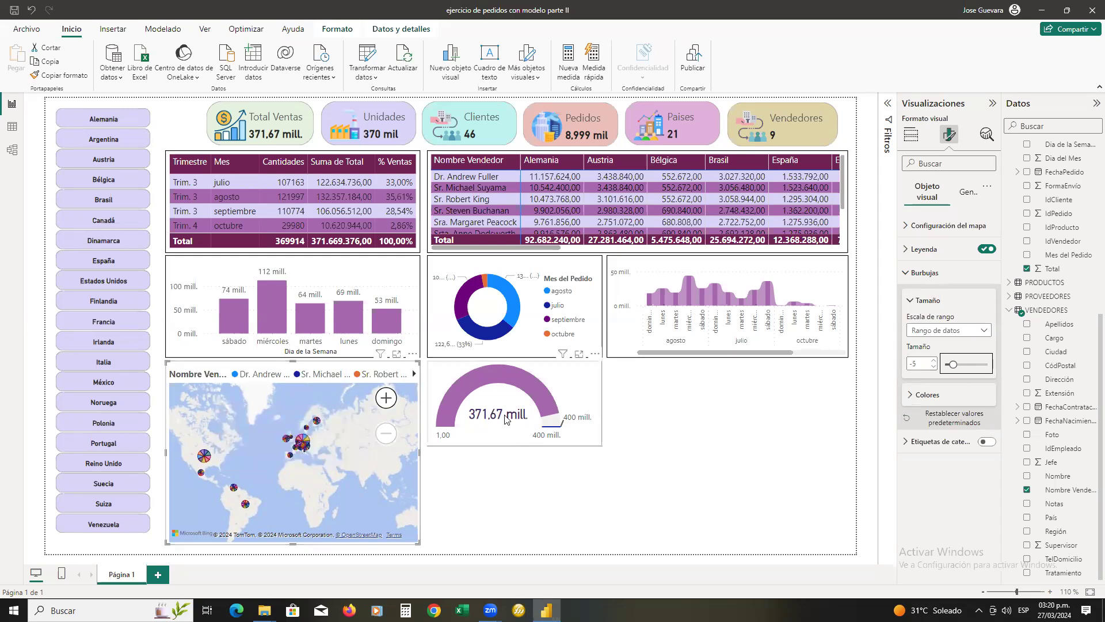
left_click(385, 406)
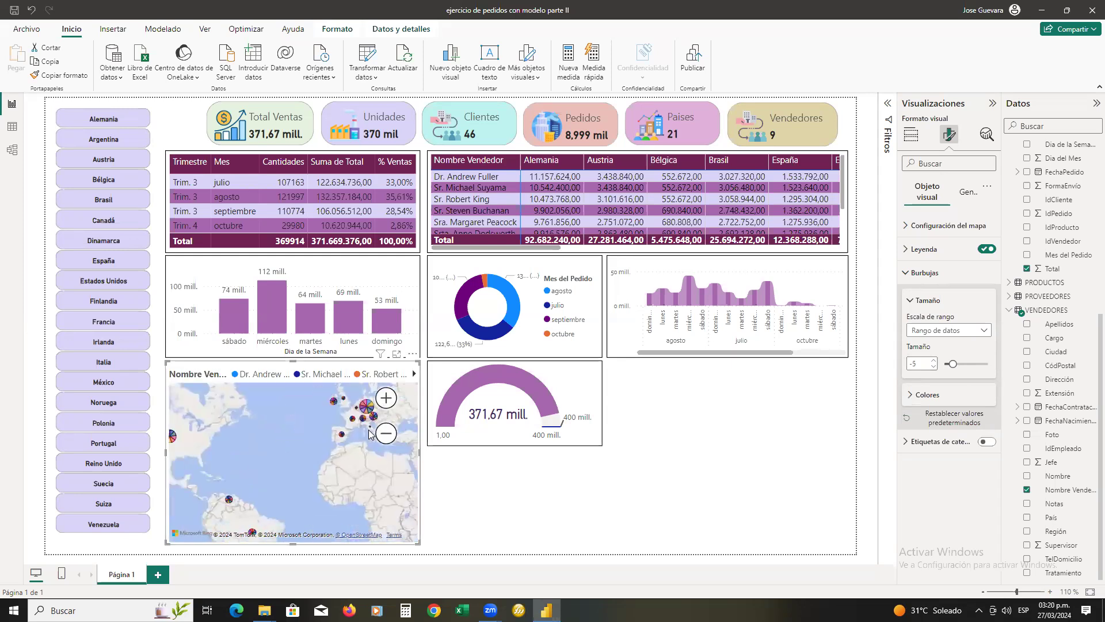
left_click_drag(371, 428, 386, 421)
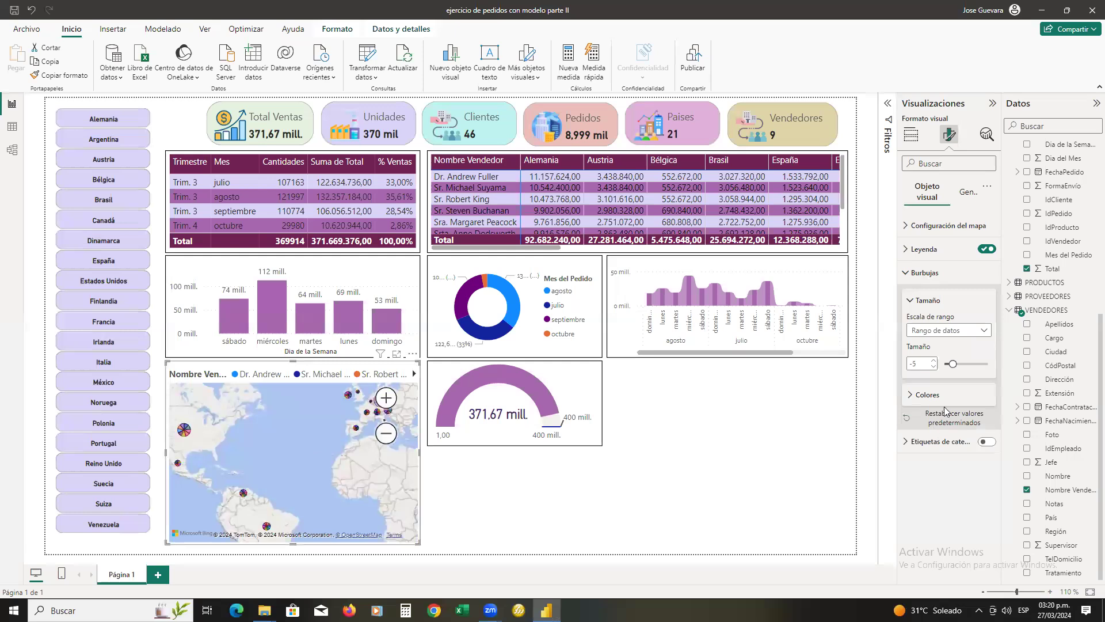
left_click_drag(953, 364, 957, 365)
left_click(386, 398)
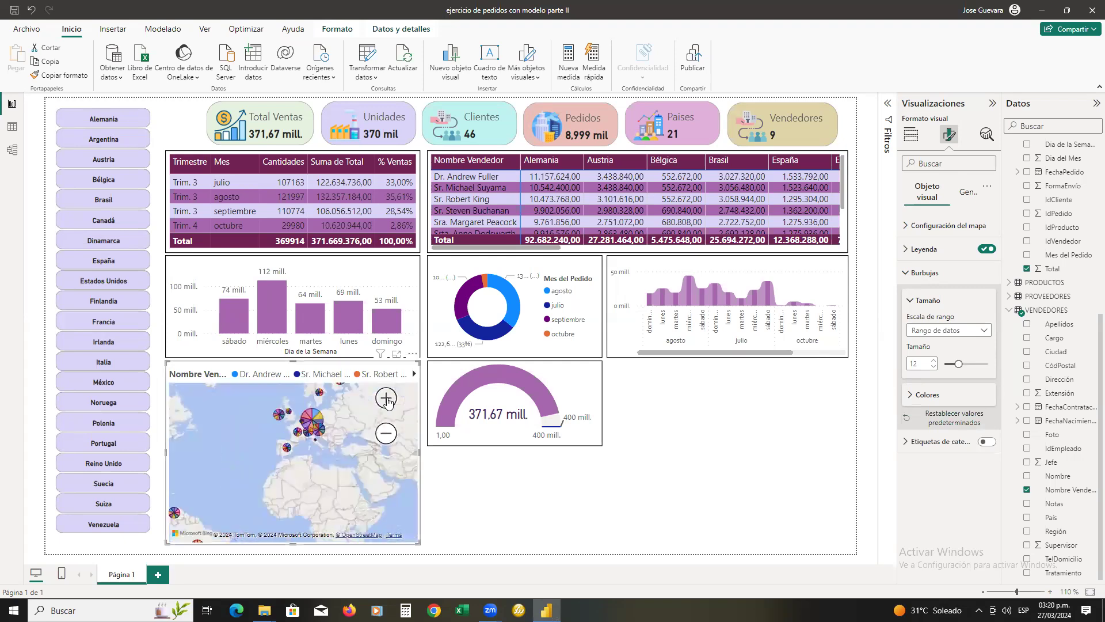
Step: Turn off the map's Leyenda so that the seller legend is hidden
left_click(386, 399)
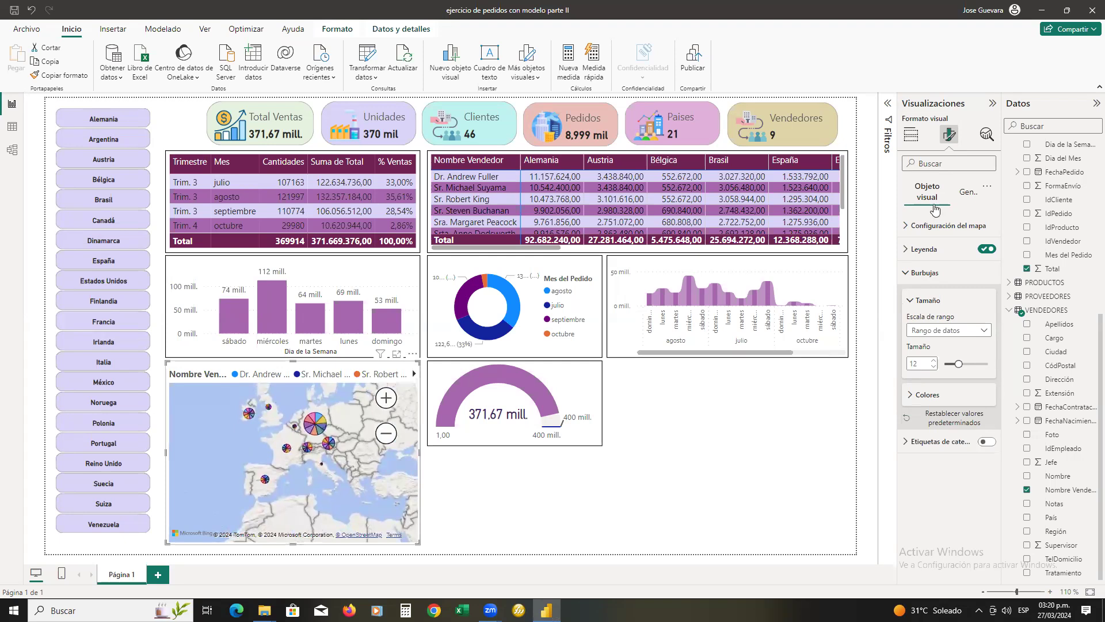
left_click(984, 249)
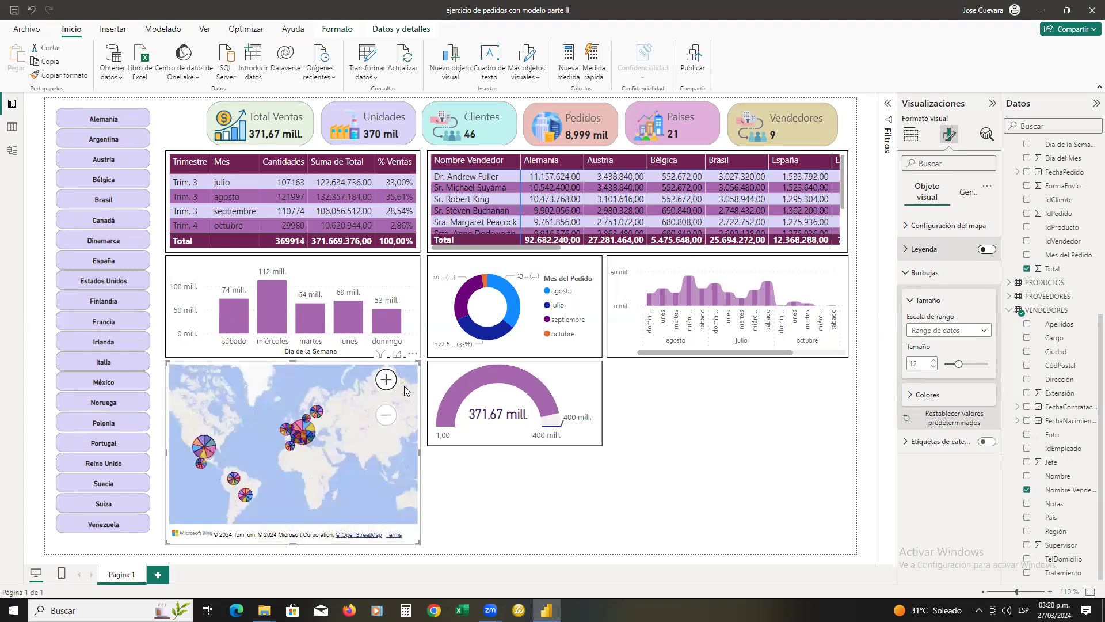
left_click(387, 381)
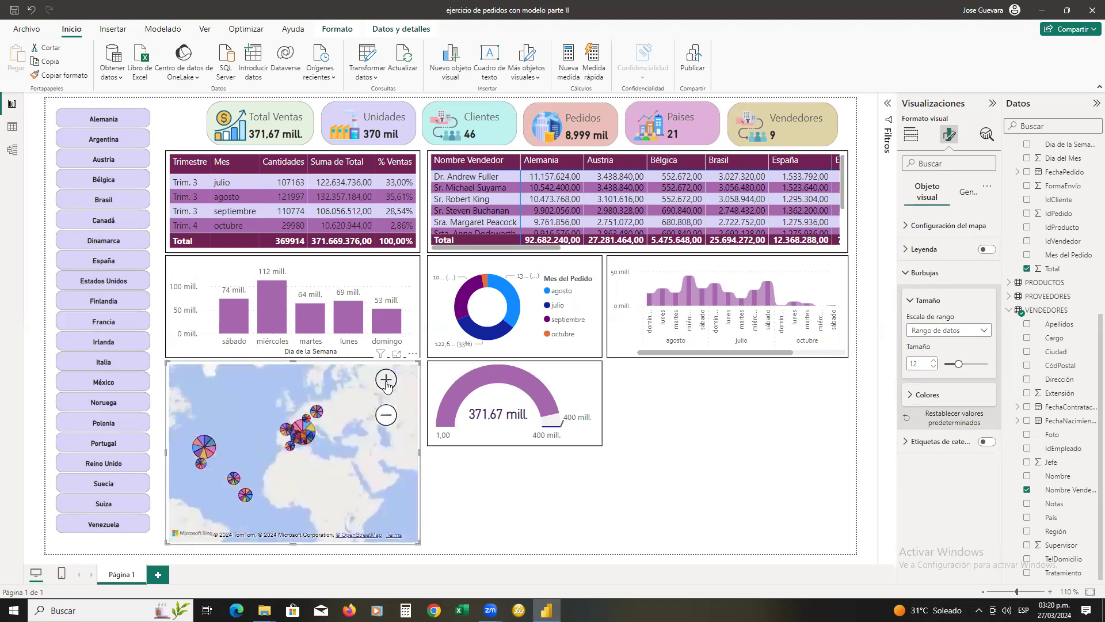
double_click(386, 381)
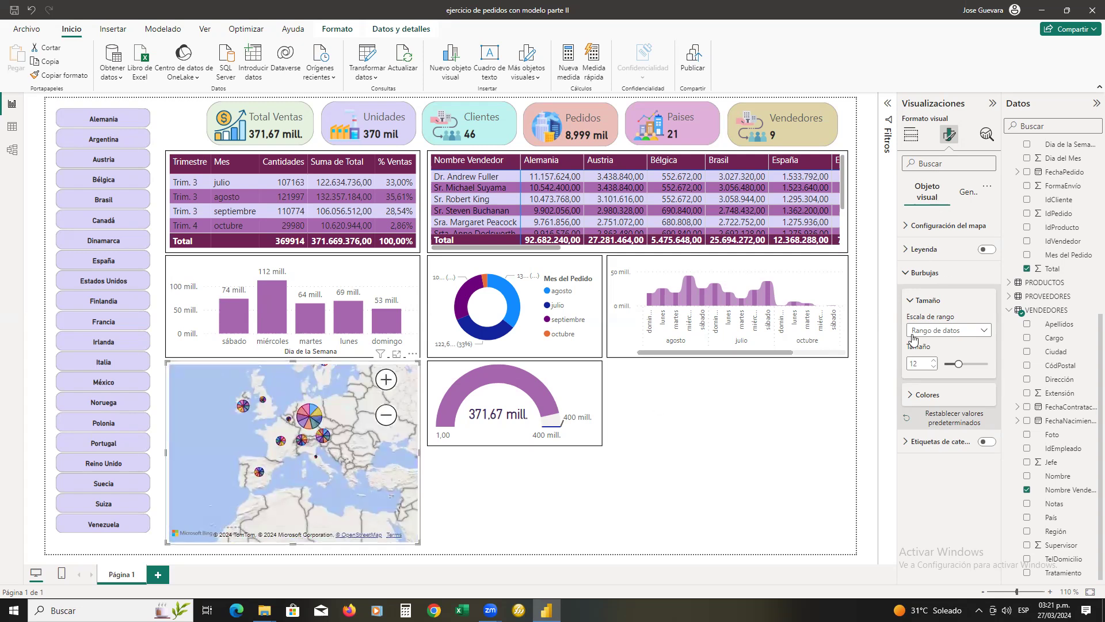
Step: Disable automatic zoom in the Controles options of the map's configuration
left_click(918, 225)
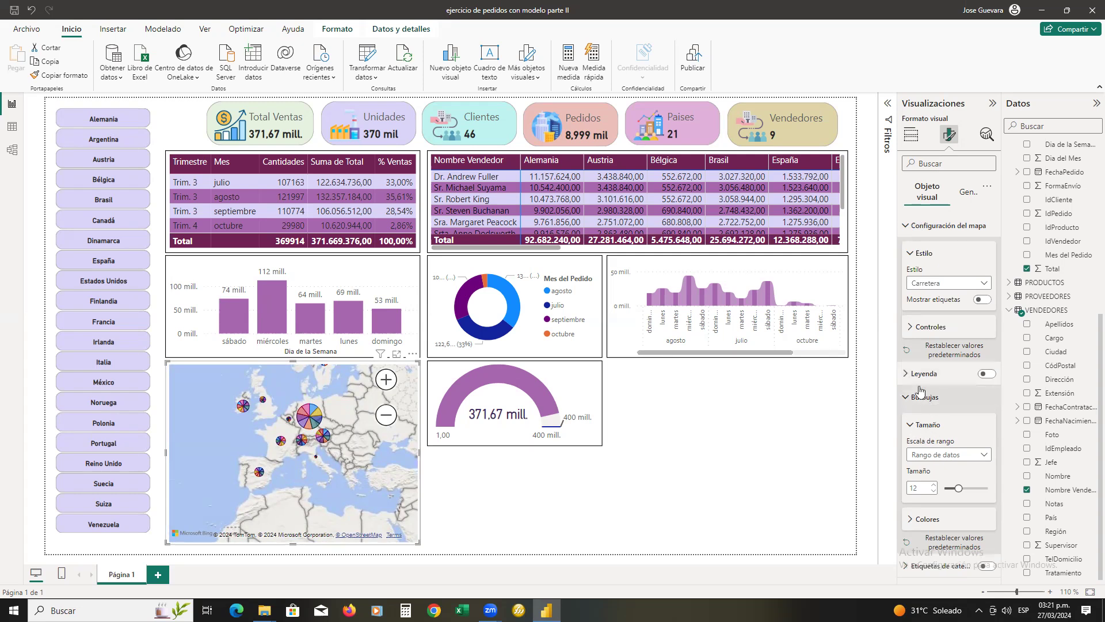
left_click(909, 329)
left_click(981, 343)
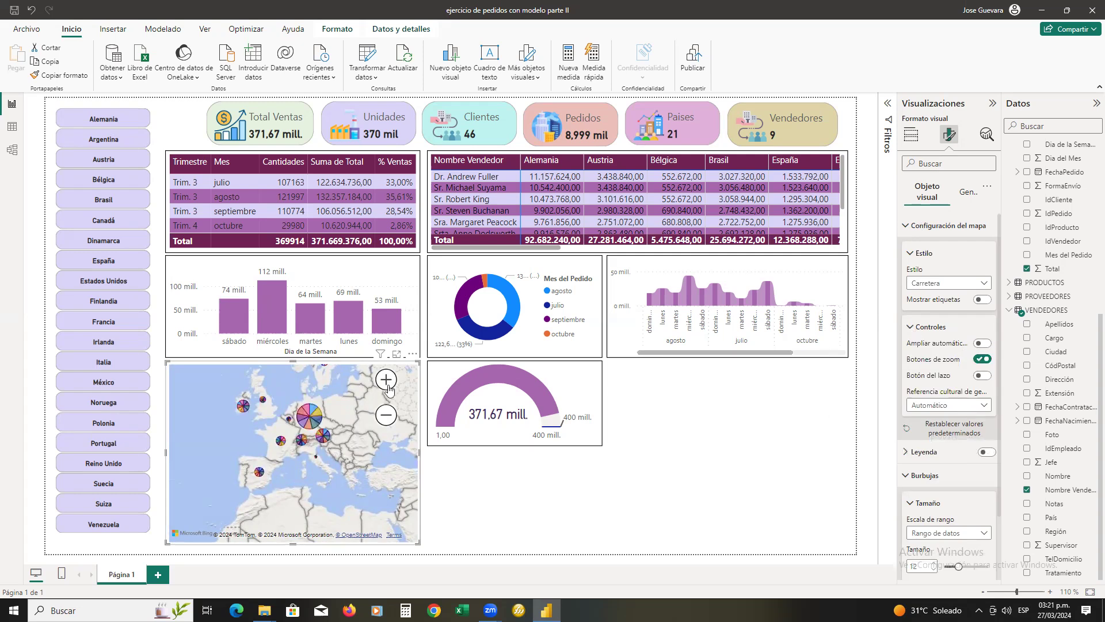
left_click(648, 405)
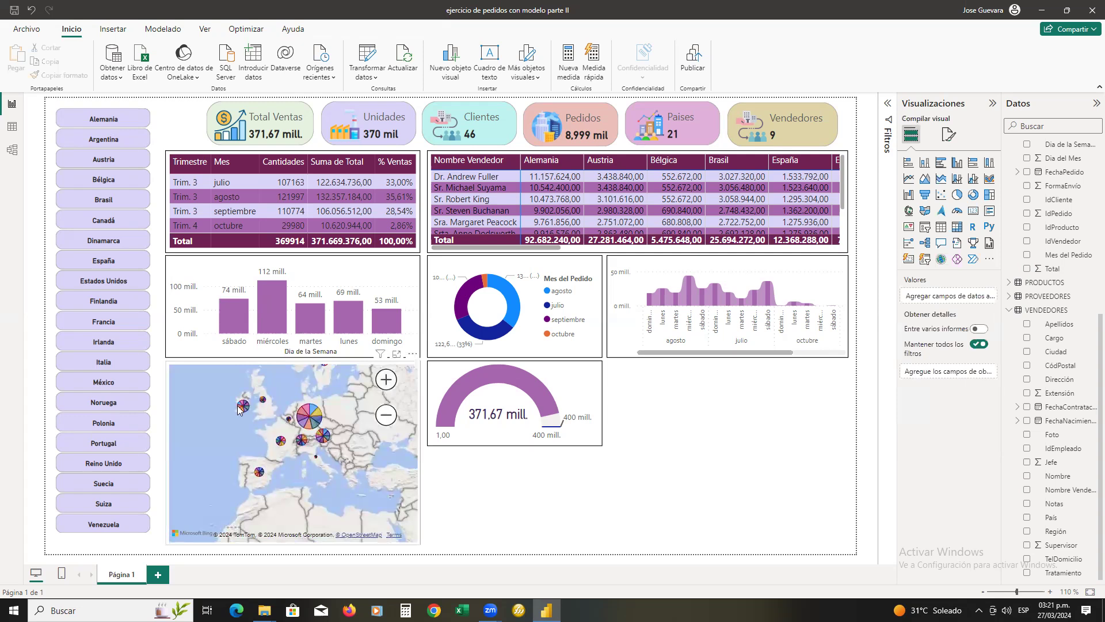
Step: Examine the map's bubbles over Germany, the United States and South America with their seller tooltips
mouse_move(303, 419)
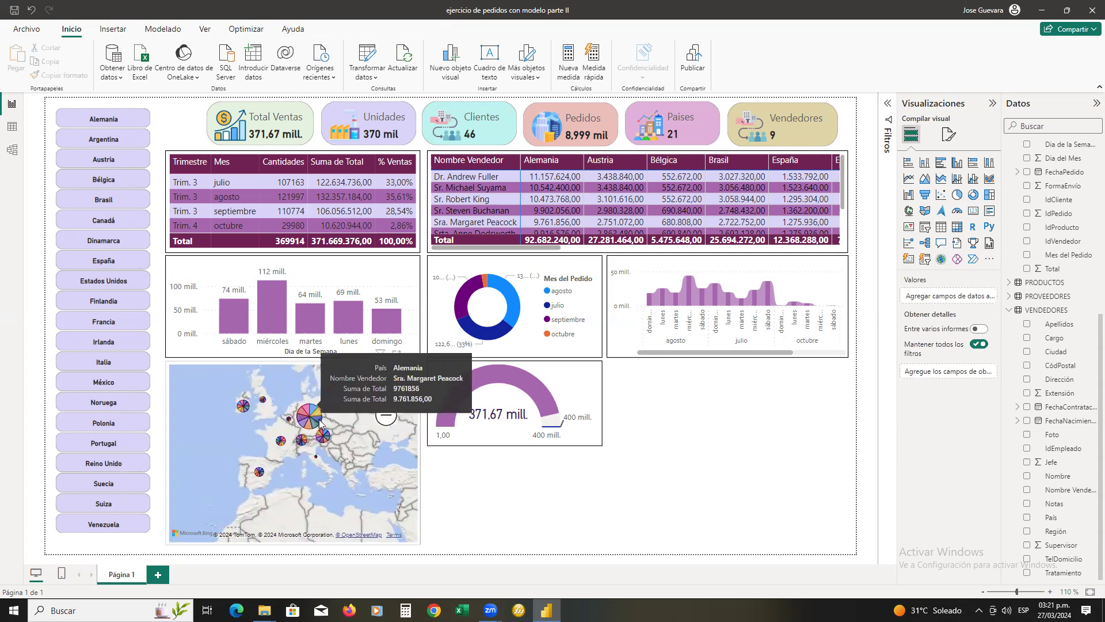
left_click(391, 422)
left_click(391, 423)
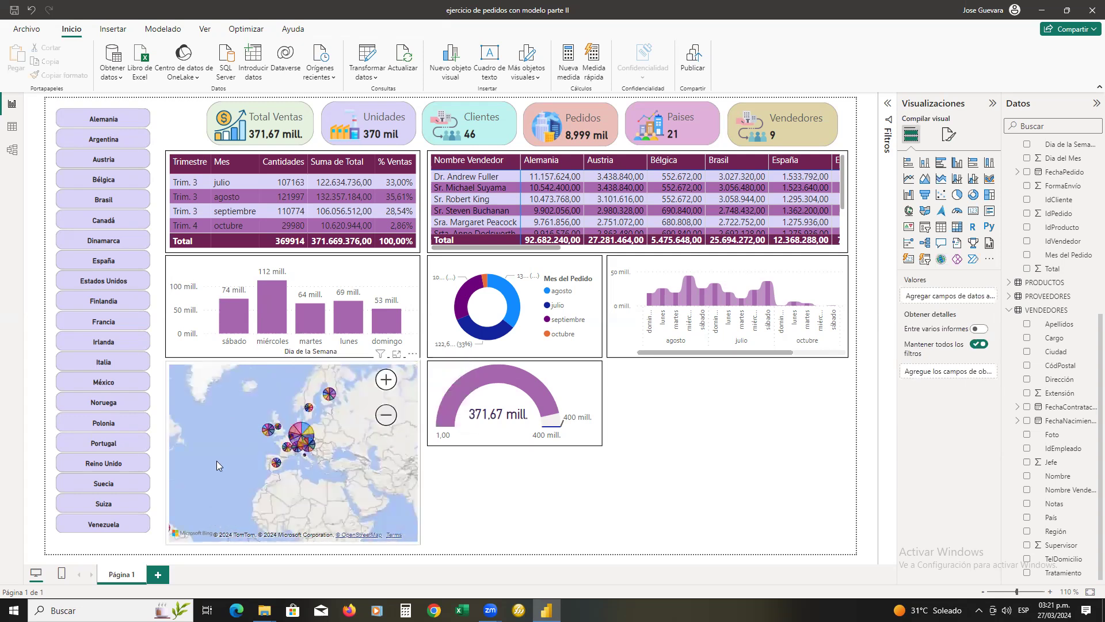
mouse_move(272, 441)
left_mouse_down()
mouse_move(284, 441)
mouse_move(269, 437)
left_mouse_up()
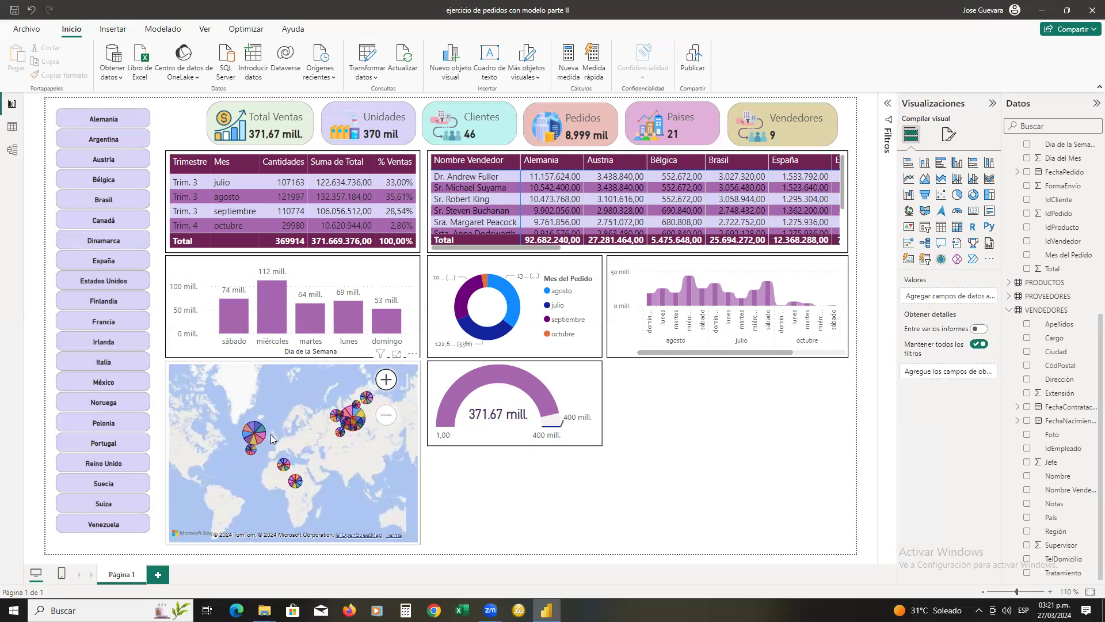
left_click(272, 439)
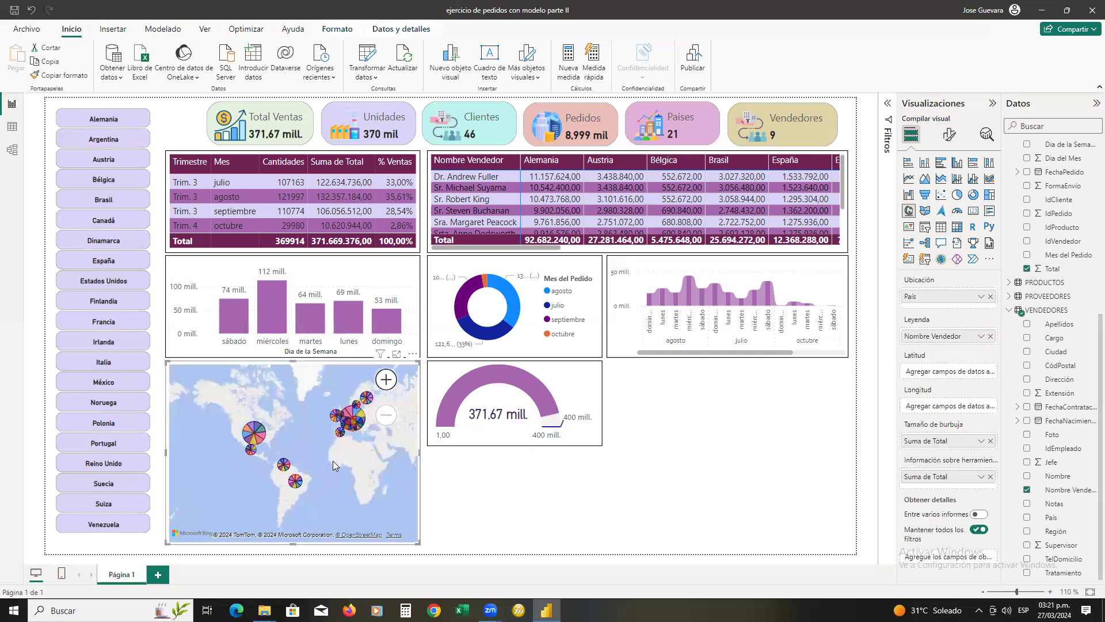
left_click(384, 381)
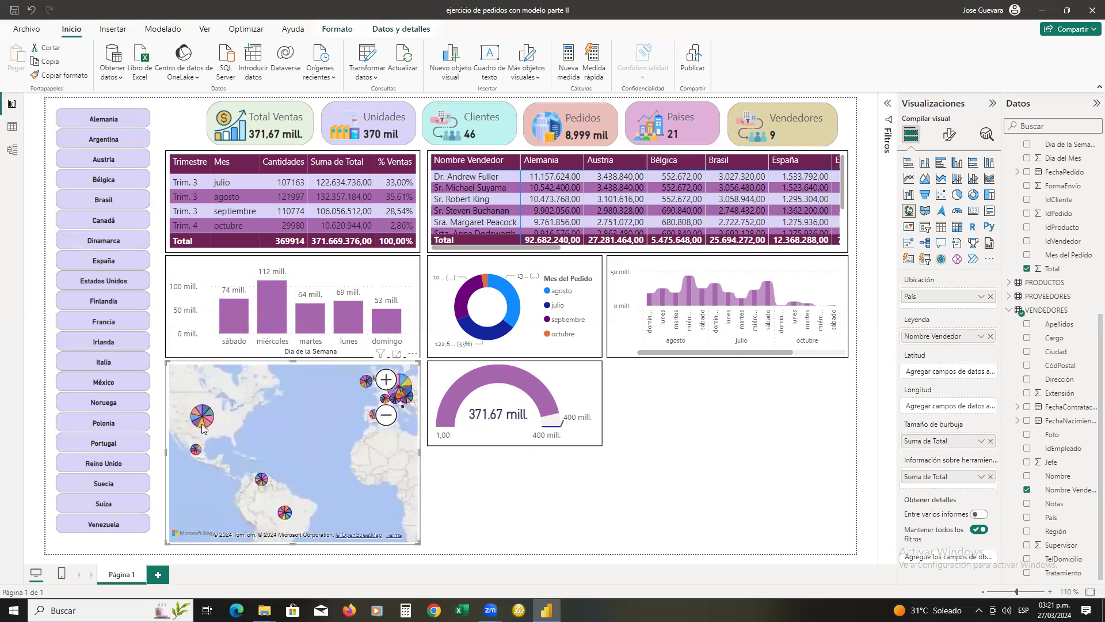
mouse_move(202, 427)
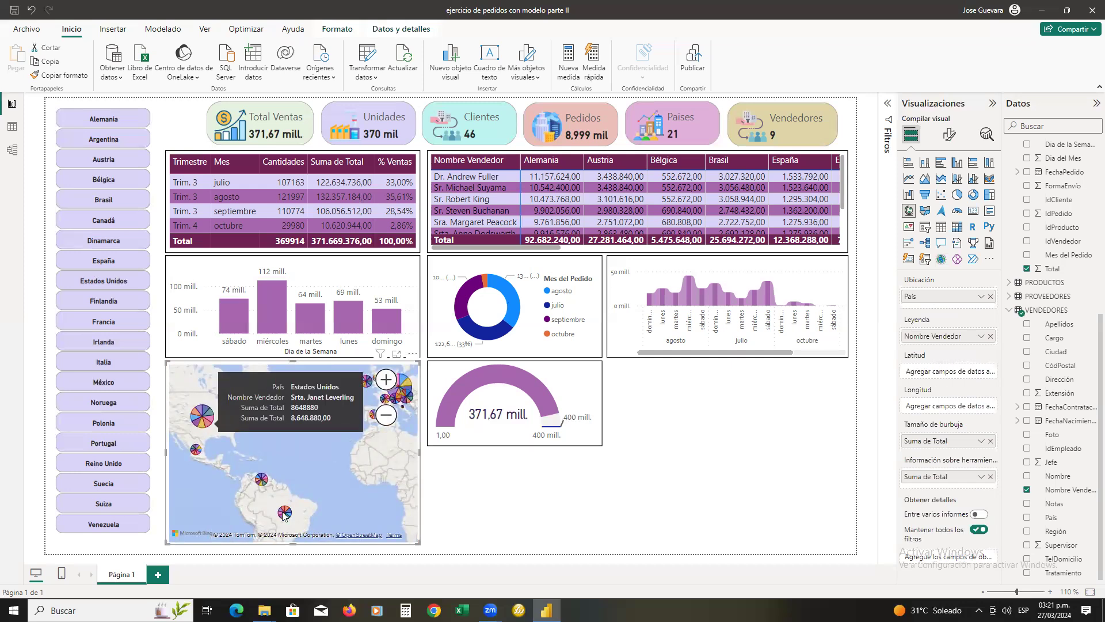
mouse_move(284, 514)
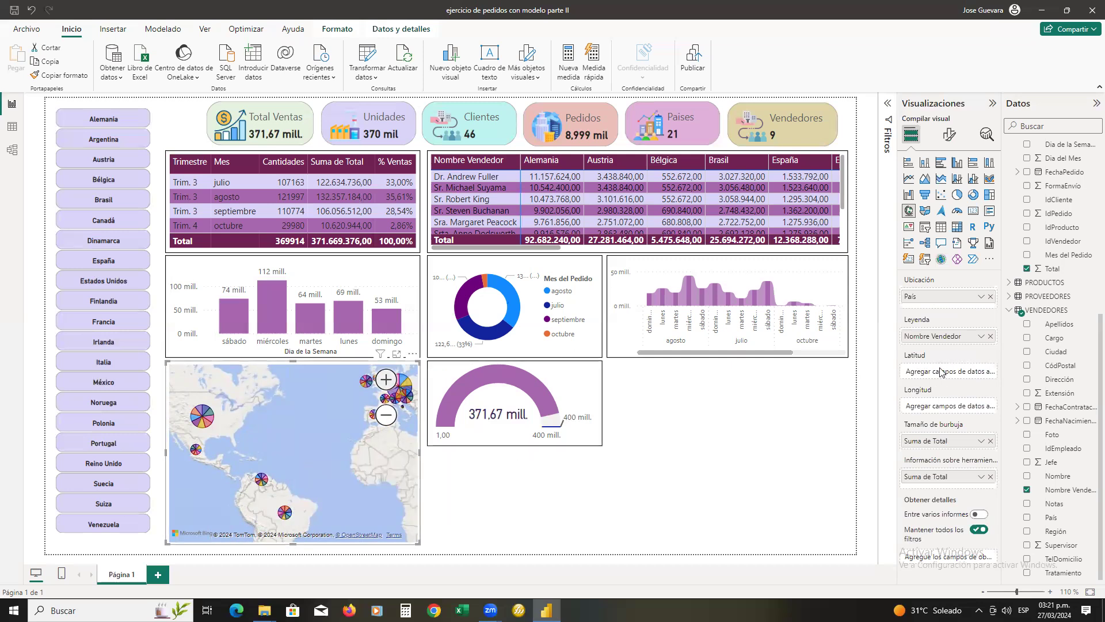
Step: Disable Botones de zoom in the Controles options of the map's configuration
left_click(951, 134)
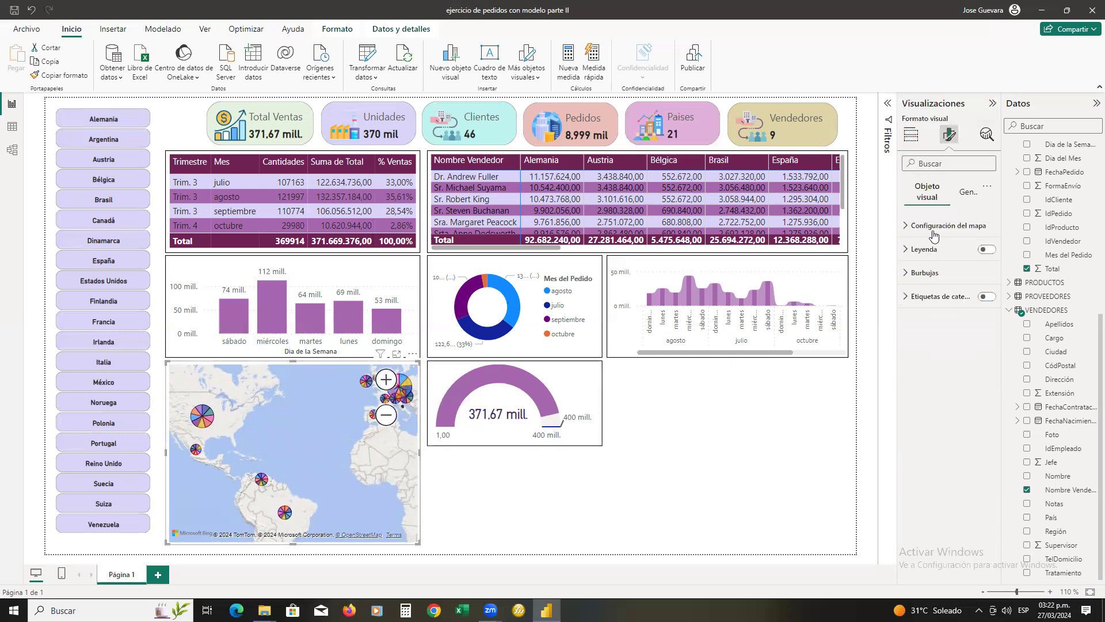
left_click(933, 233)
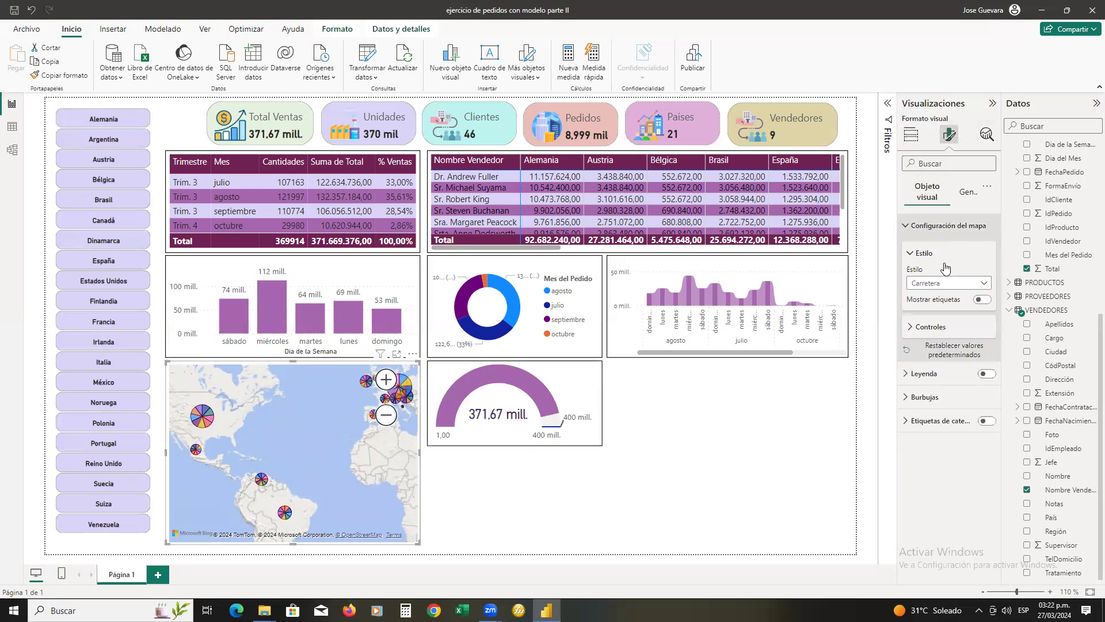
left_click(938, 328)
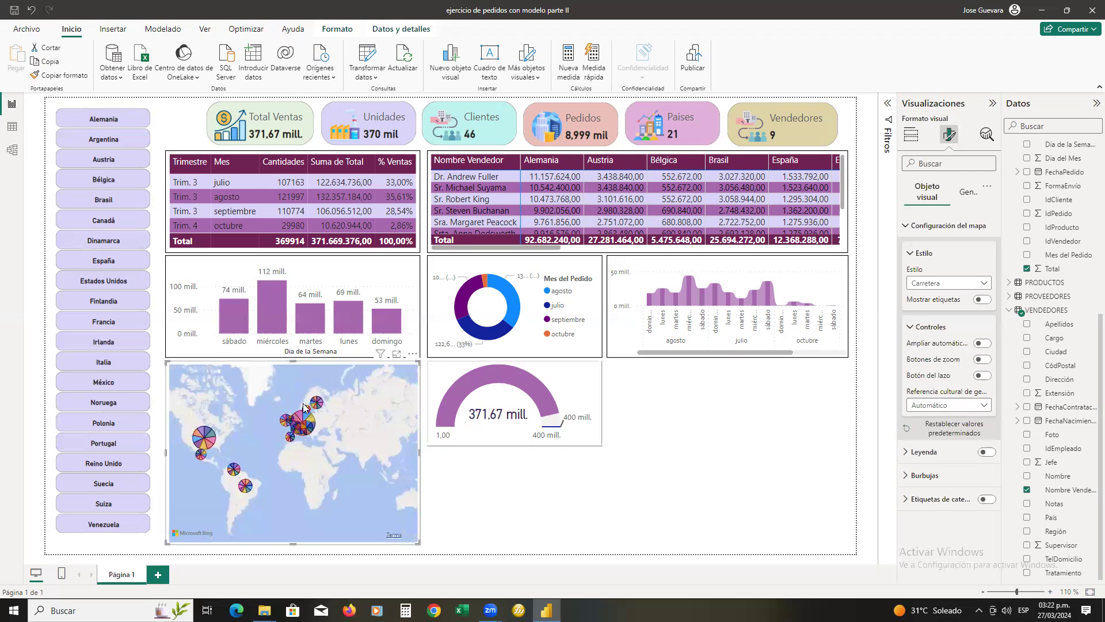
Step: Explore the map without its zoom buttons, moving in on Europe and back out to cover Europe and the Americas together
scroll(296, 411, "up", 2)
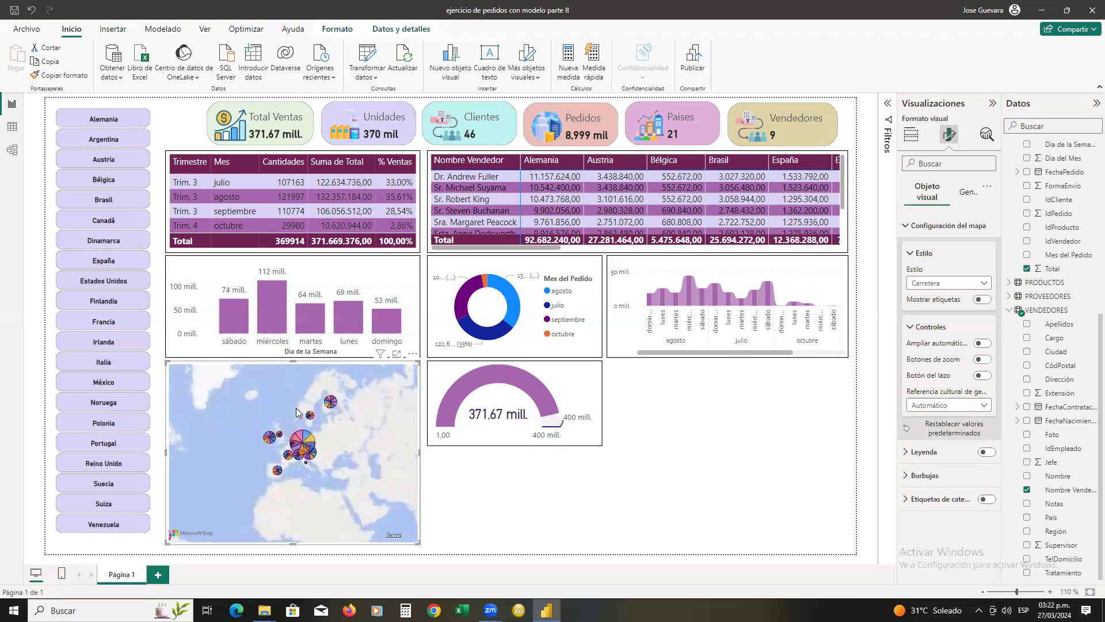
scroll(296, 408, "up", 2)
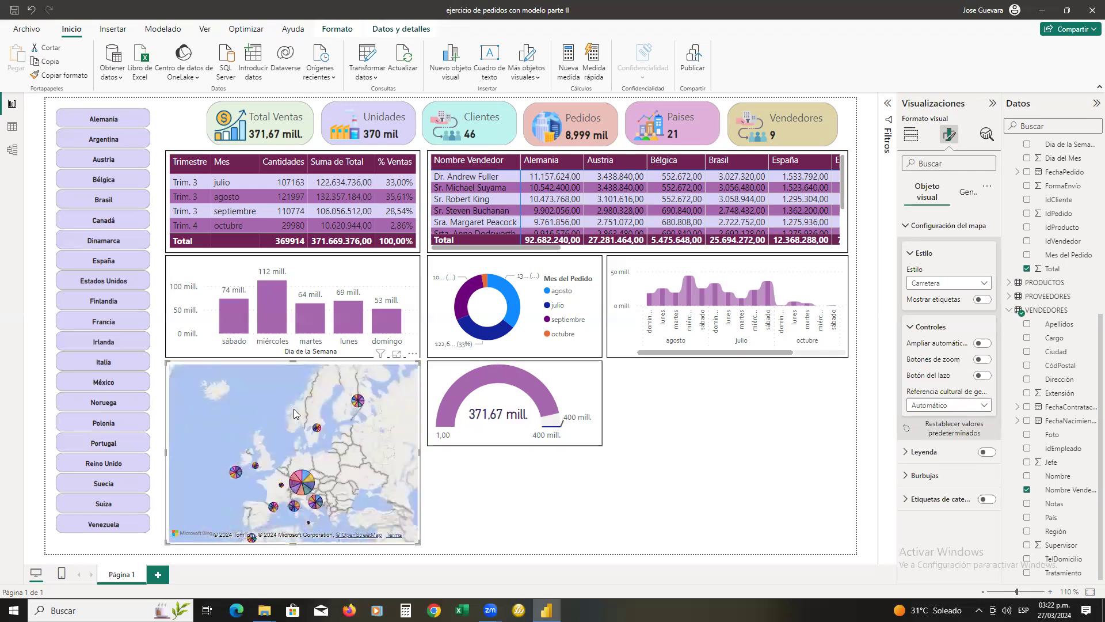
scroll(294, 409, "down", 1)
left_click_drag(332, 418, 385, 401)
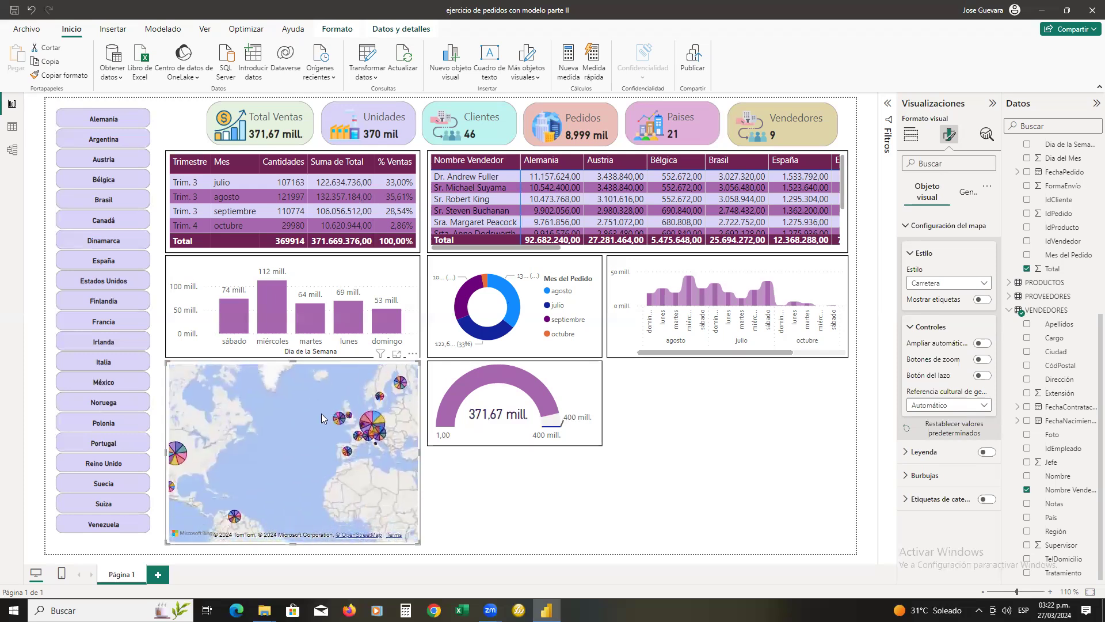
scroll(321, 413, "down", 2)
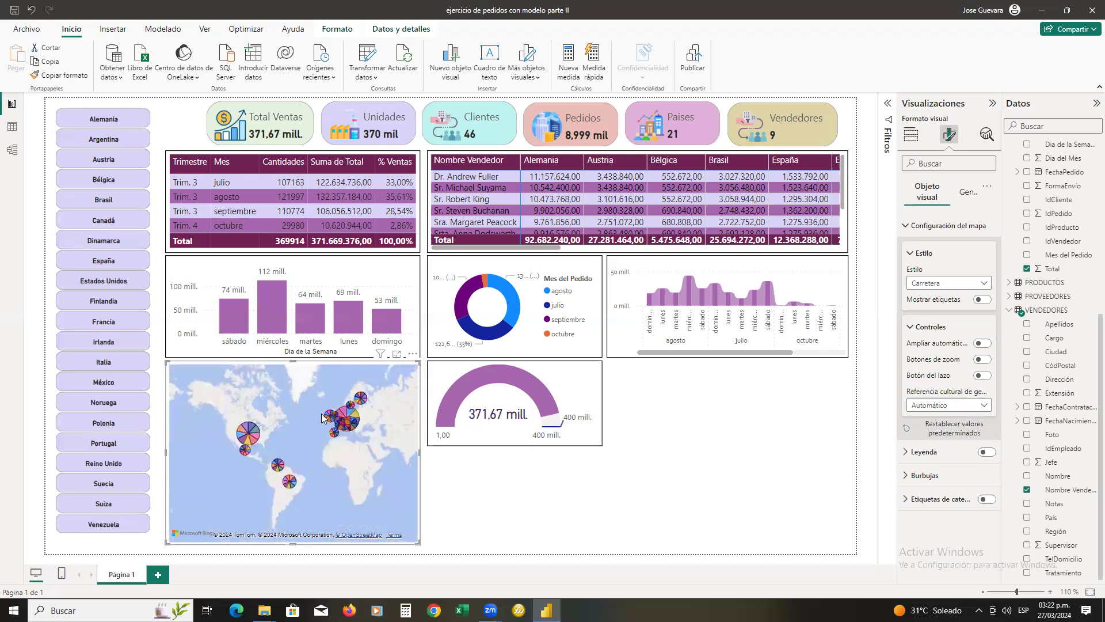
scroll(321, 413, "up", 1)
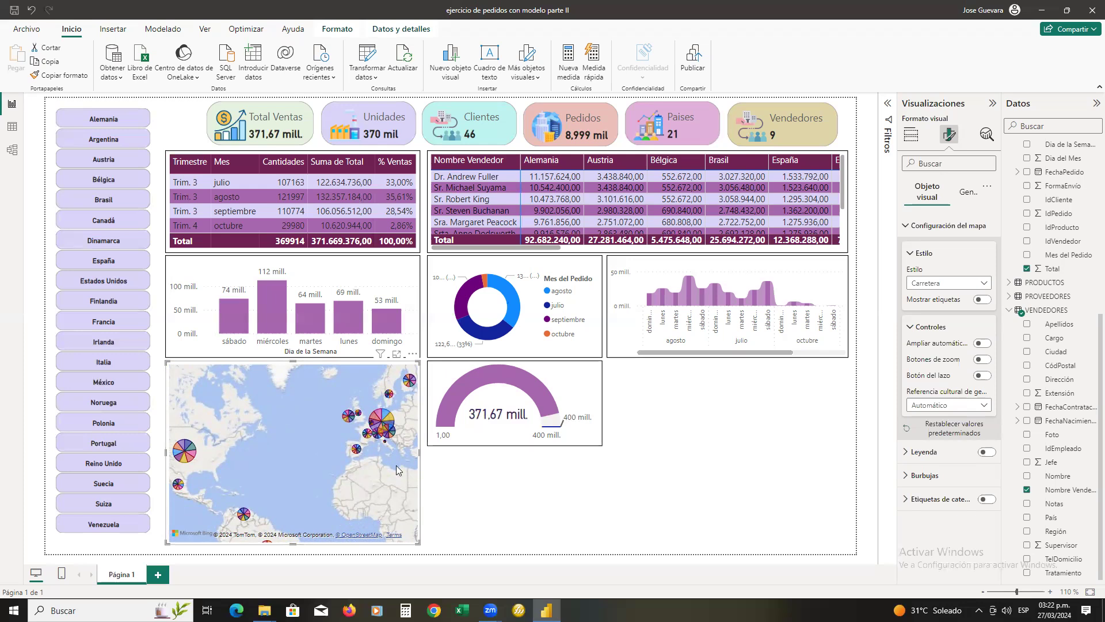
Step: Add a stacked area chart and fit it into the free space beside the gauge, matching the width of the area chart above
left_click(685, 429)
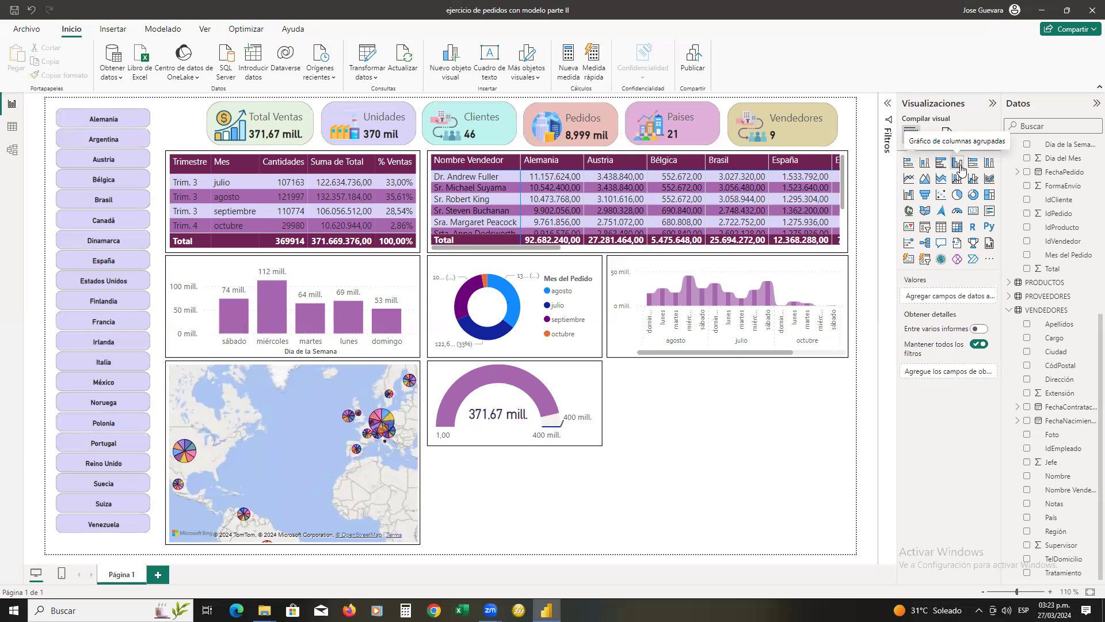
left_click(942, 183)
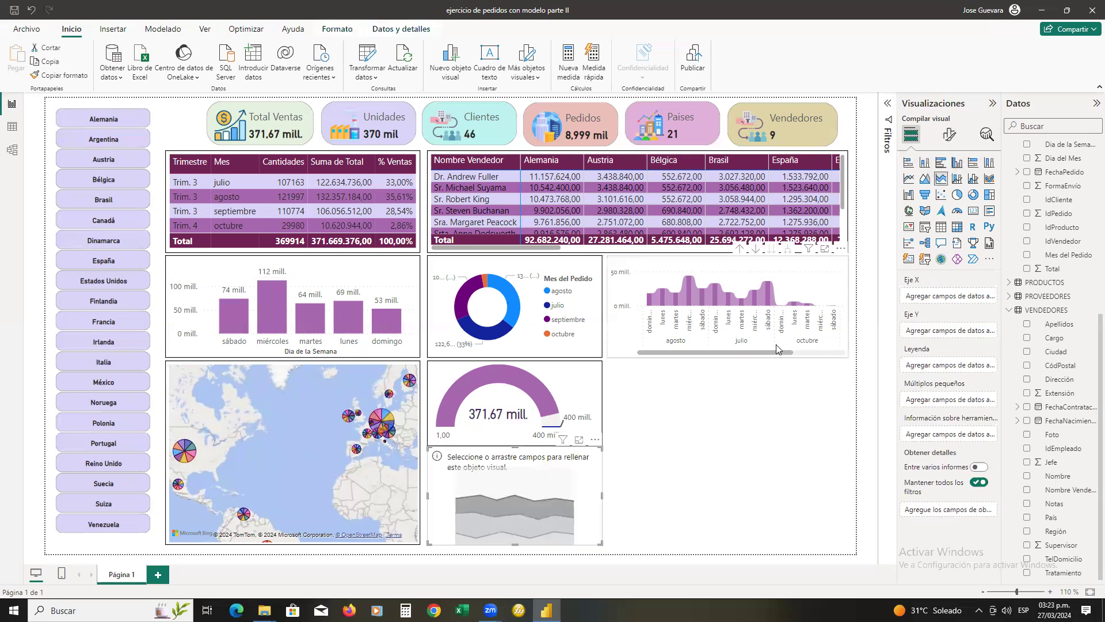
left_click_drag(573, 455, 765, 428)
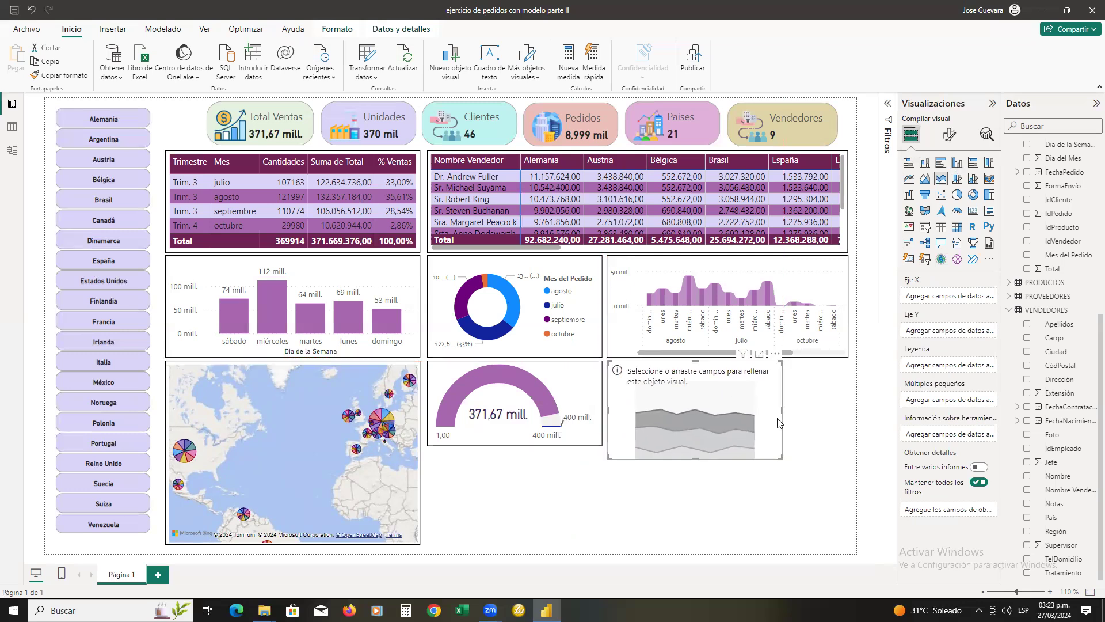
left_click(782, 414)
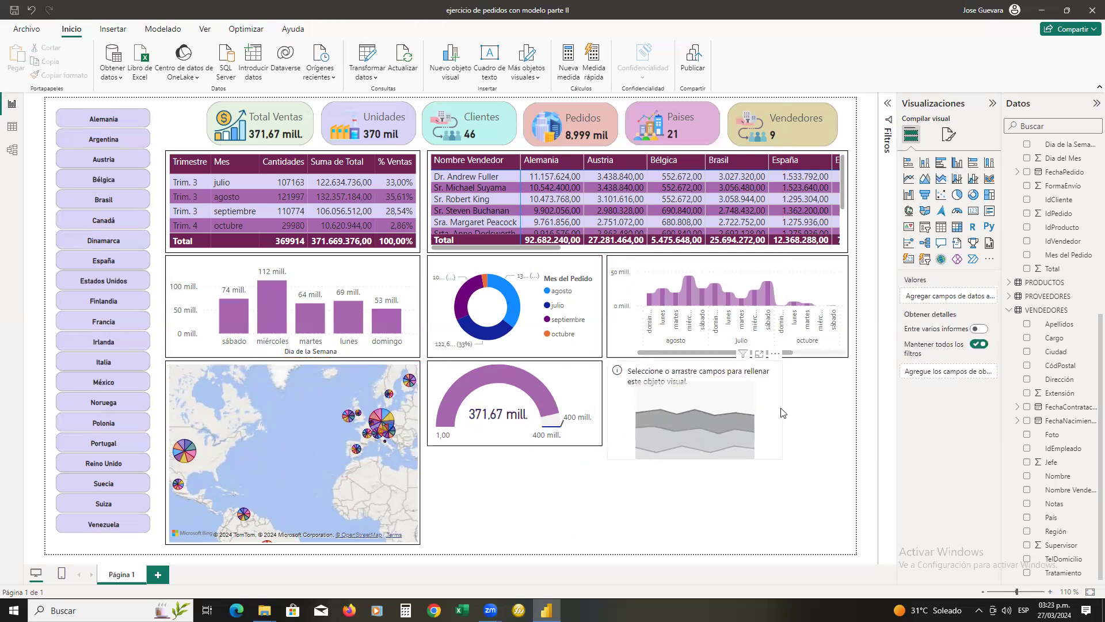
left_click(778, 412)
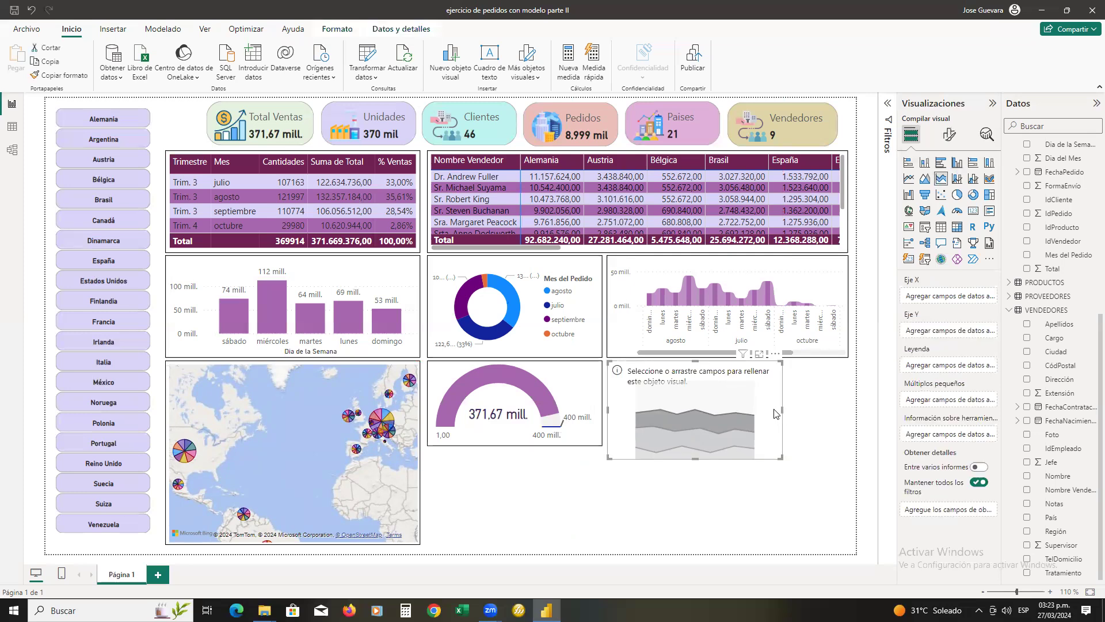
left_click_drag(782, 409, 846, 414)
left_click_drag(731, 458, 733, 445)
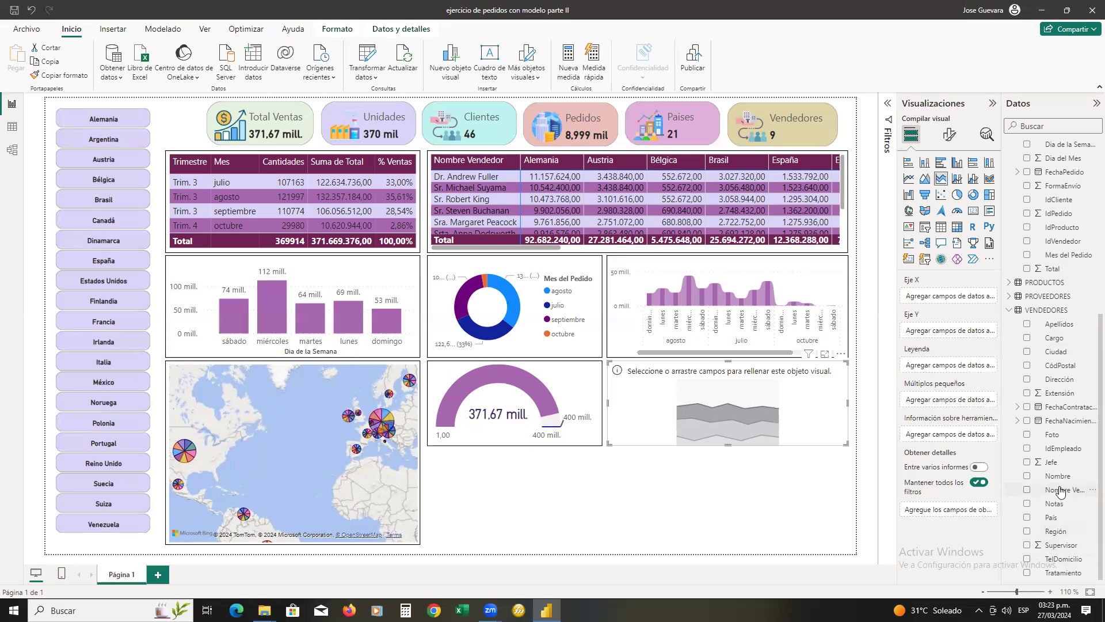
Step: Assign Nombre from VENDEDORES to the new chart's Eje X and Total to its Eje Y
left_click_drag(1059, 475, 962, 299)
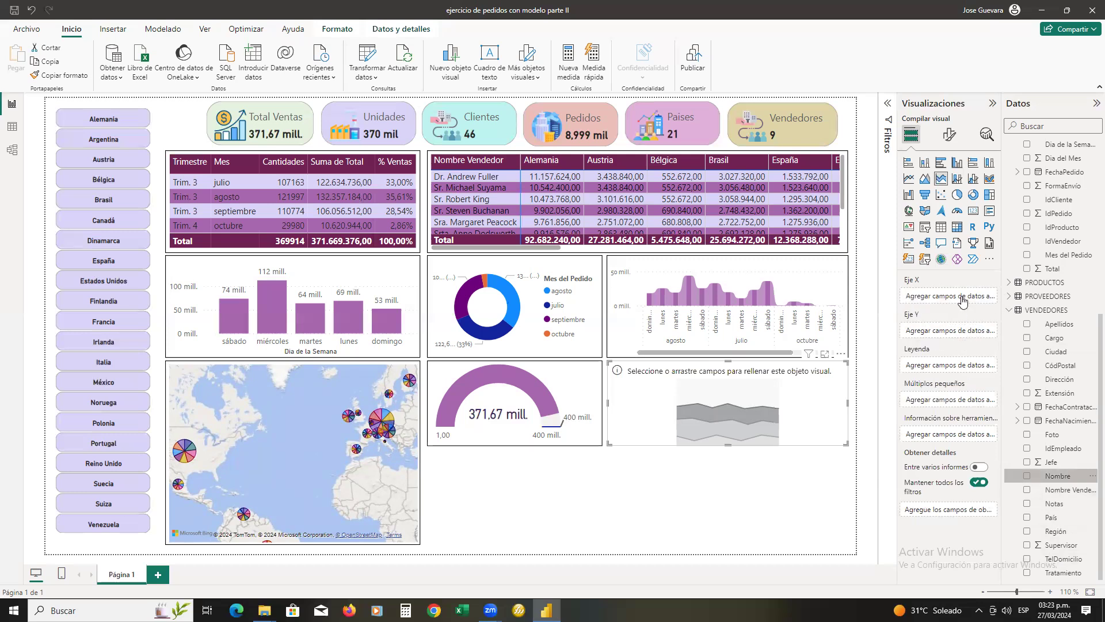
left_click_drag(1052, 268, 956, 339)
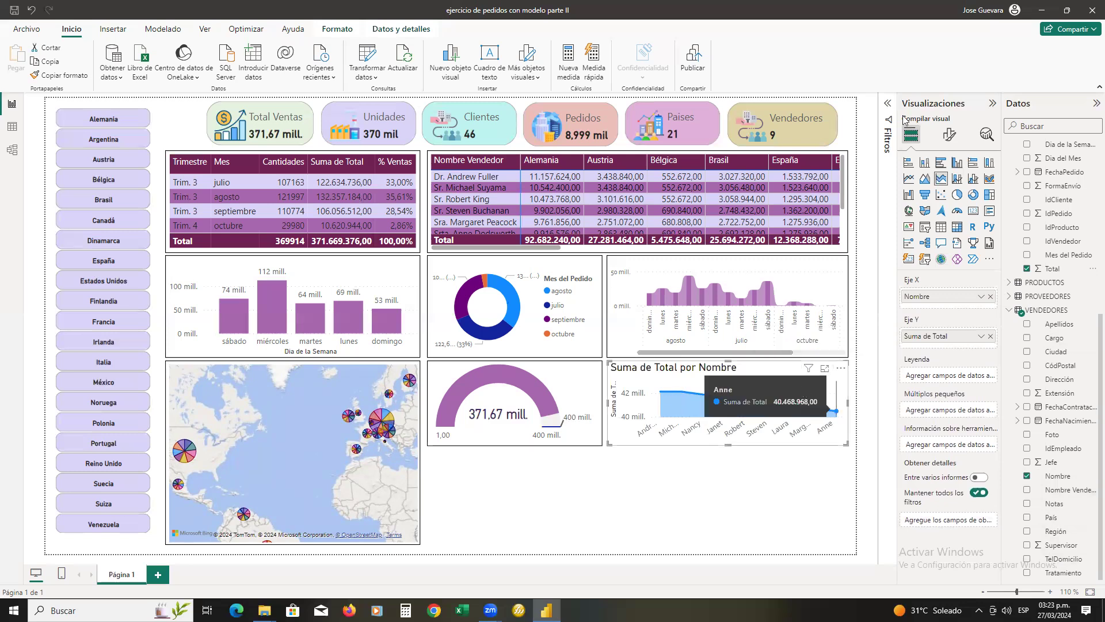
Step: Hide the seller chart's title and turn on its visual border
left_click(951, 135)
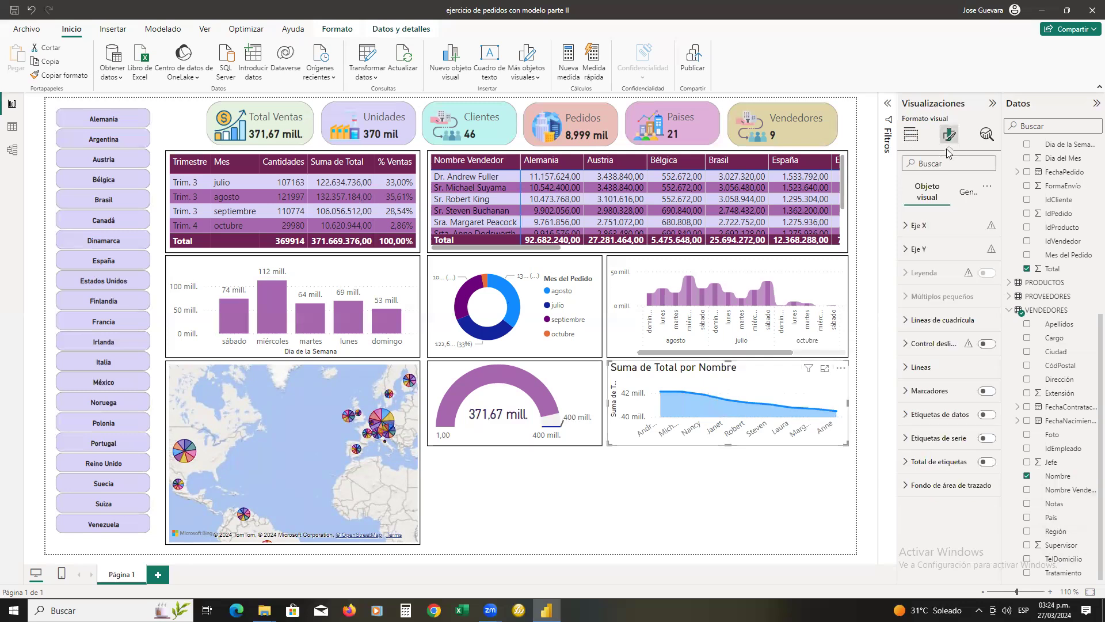
left_click(971, 195)
left_click(985, 249)
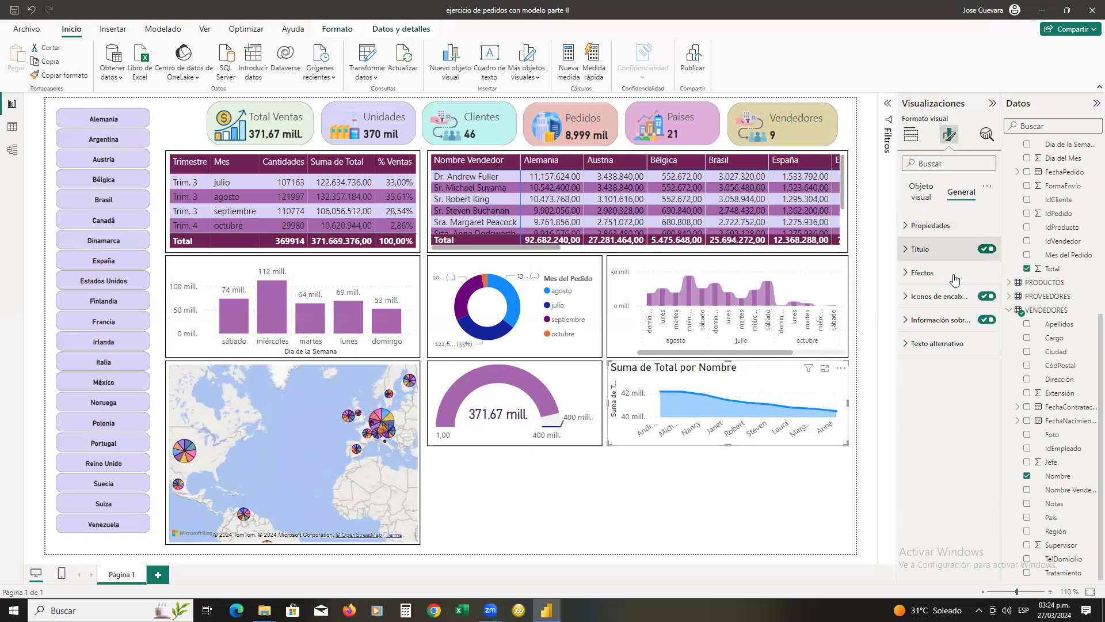
left_click(932, 272)
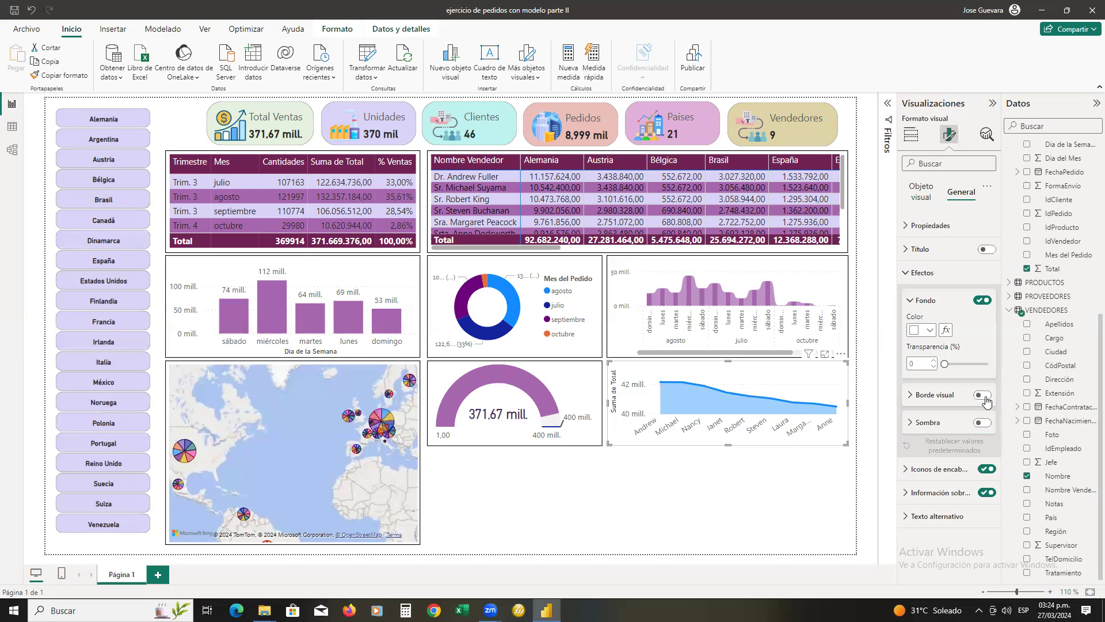
Step: Change the line colour of the seller area chart from blue to the purple used in the other charts
left_click(922, 193)
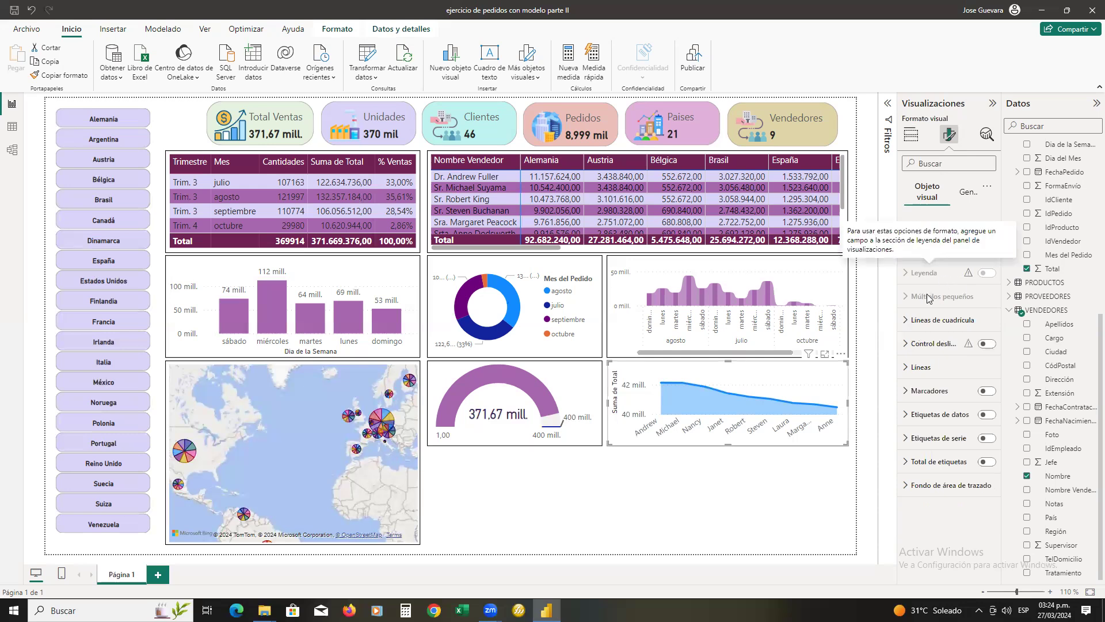
left_click(907, 369)
scroll(915, 398, "down", 5)
left_click(916, 401)
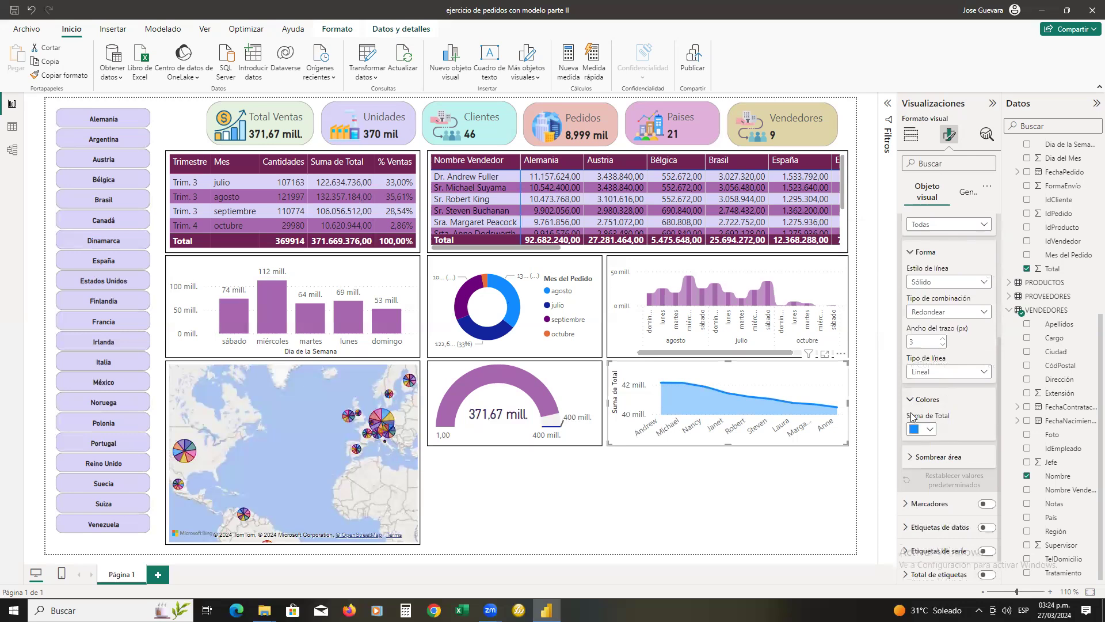
left_click(928, 431)
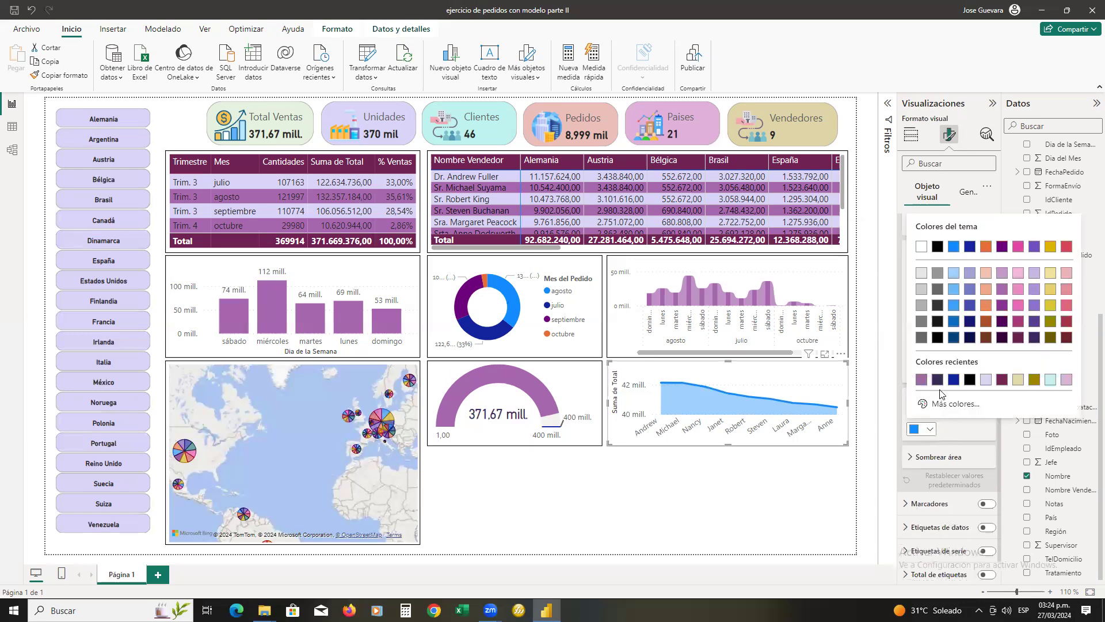
left_click(923, 382)
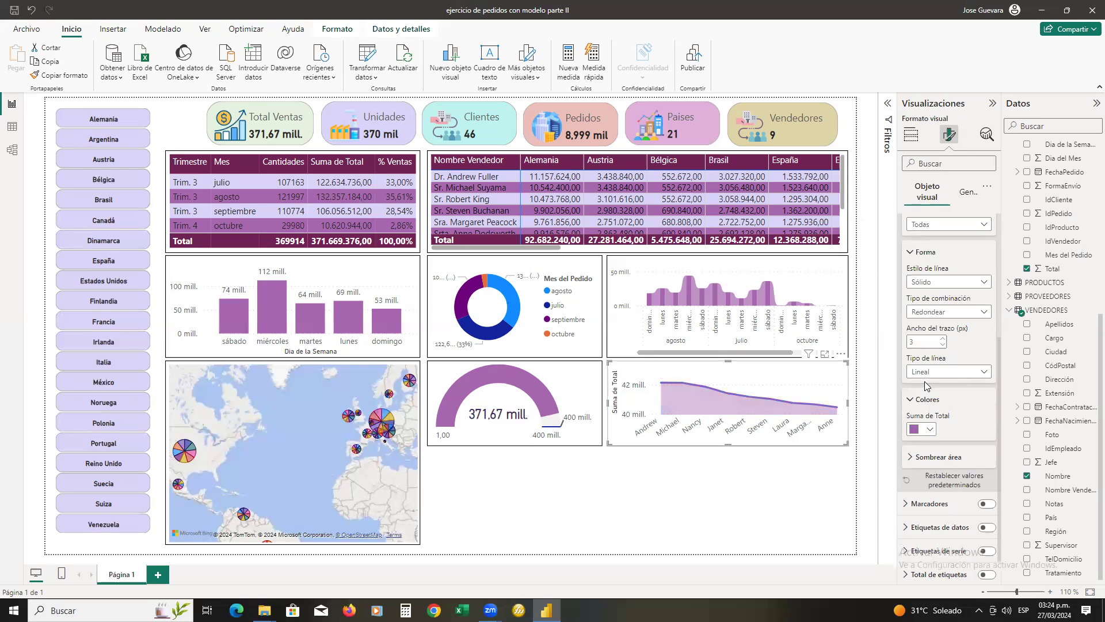
left_click(762, 489)
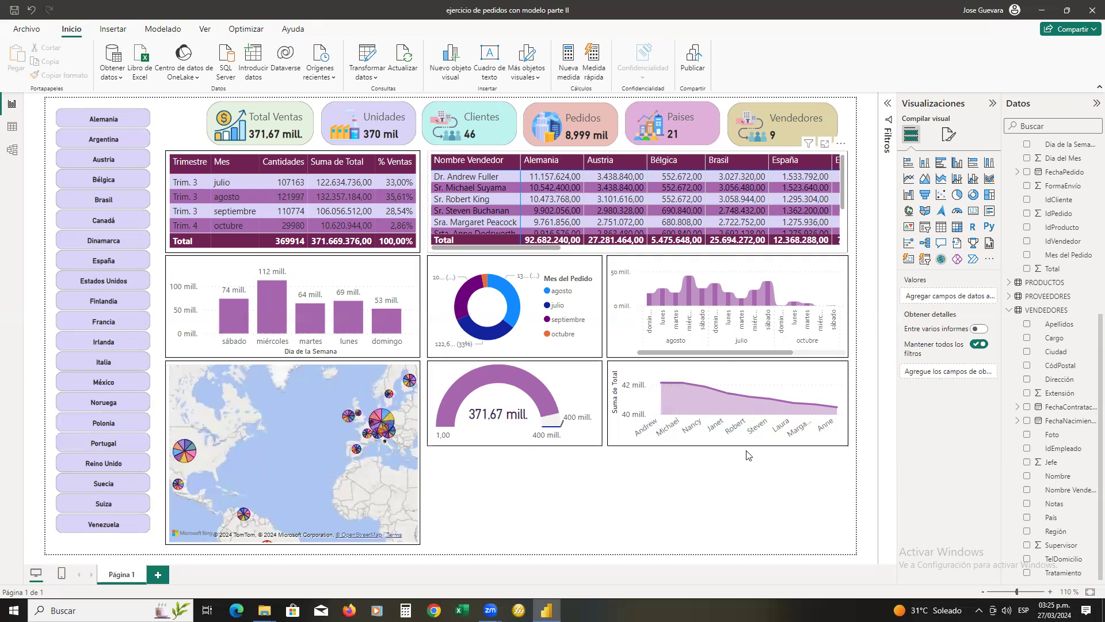
Step: Add a table visual below the gauge and seller chart, spanning both and ending level with the map's lower edge
left_click(942, 232)
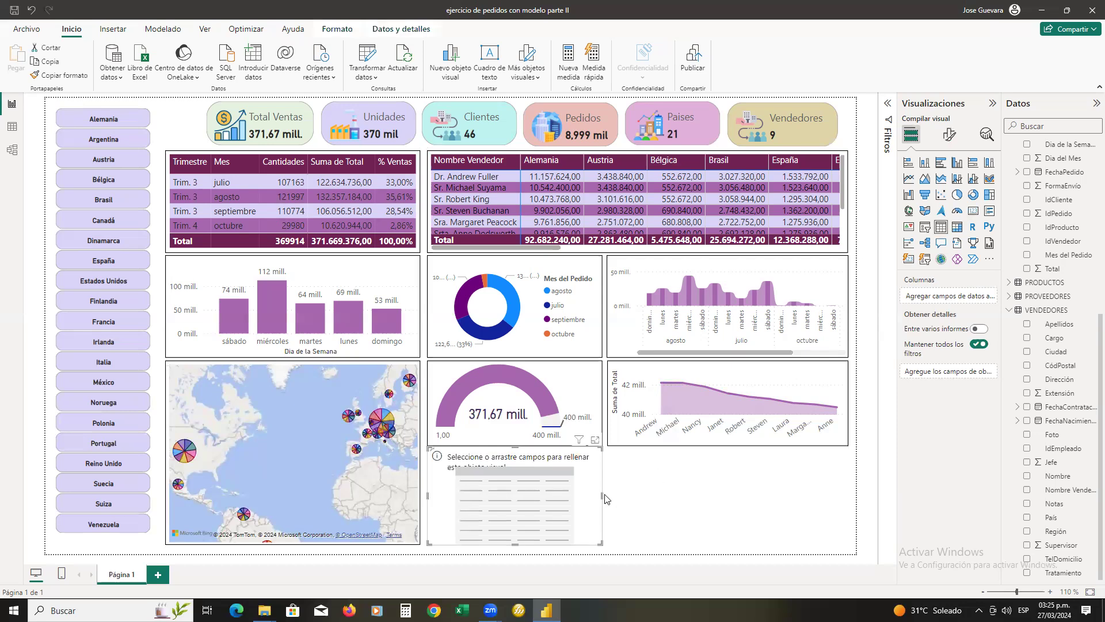
left_click_drag(603, 493, 731, 499)
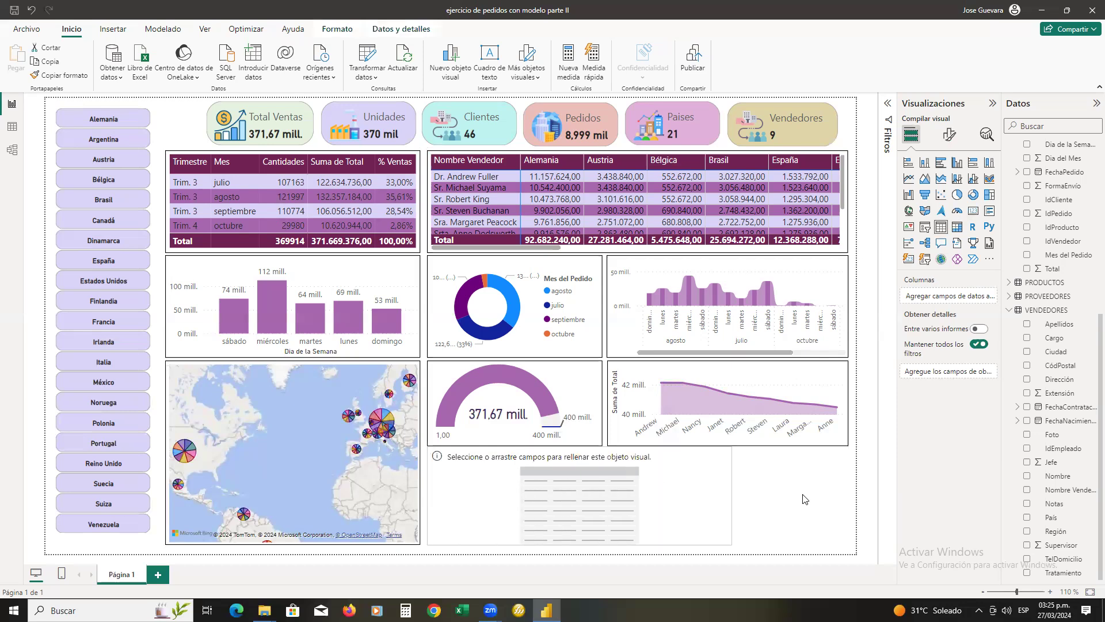
left_click_drag(846, 499, 847, 500)
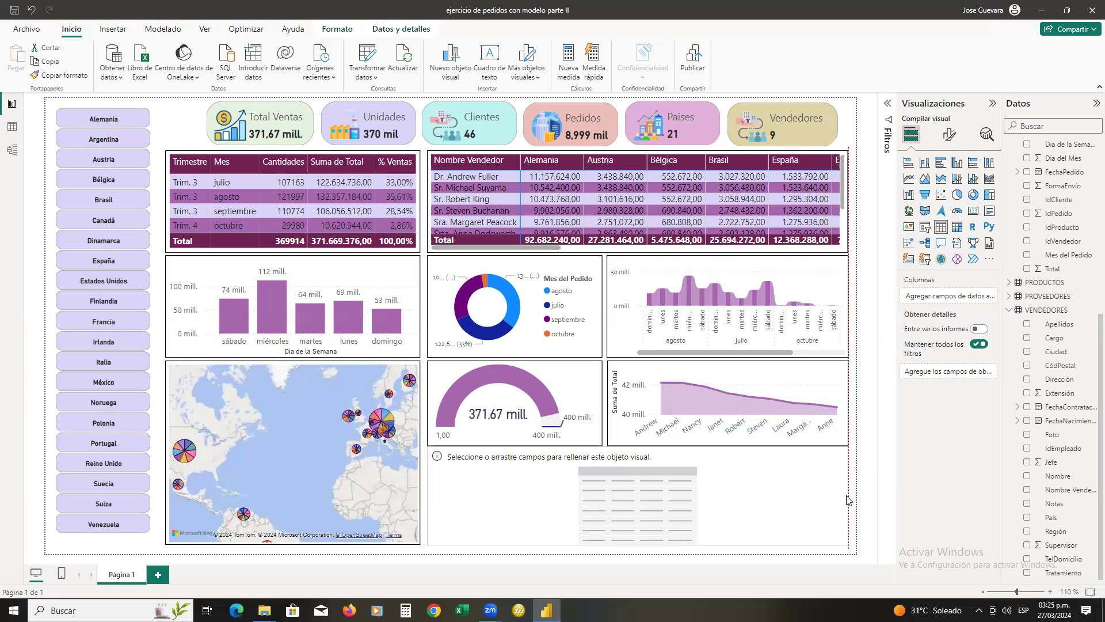
left_click_drag(849, 480, 849, 480)
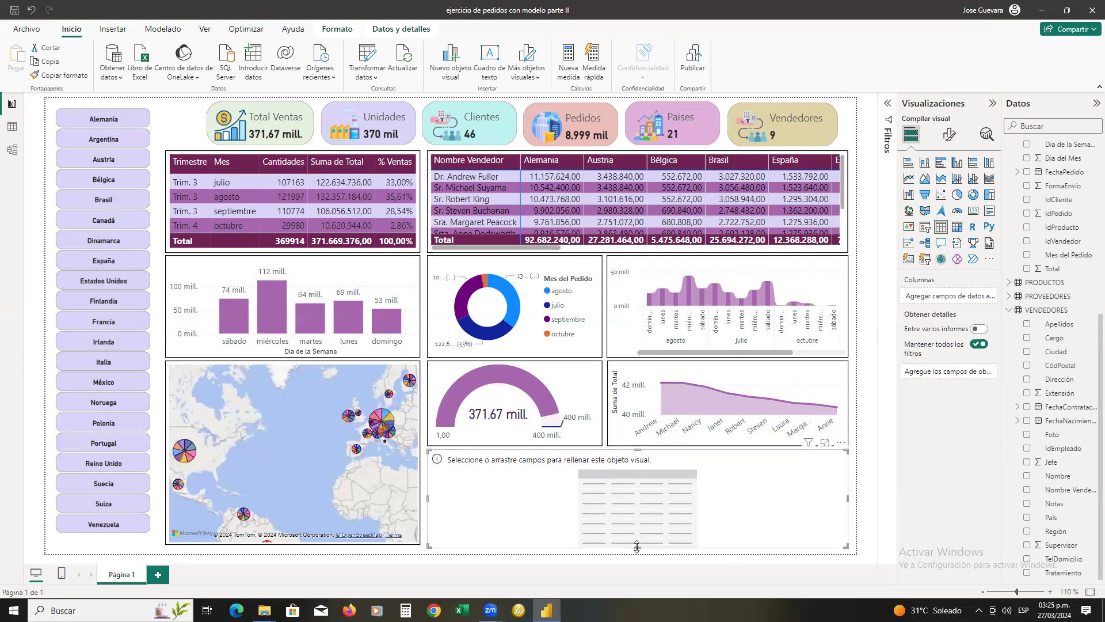
left_click_drag(637, 544, 639, 541)
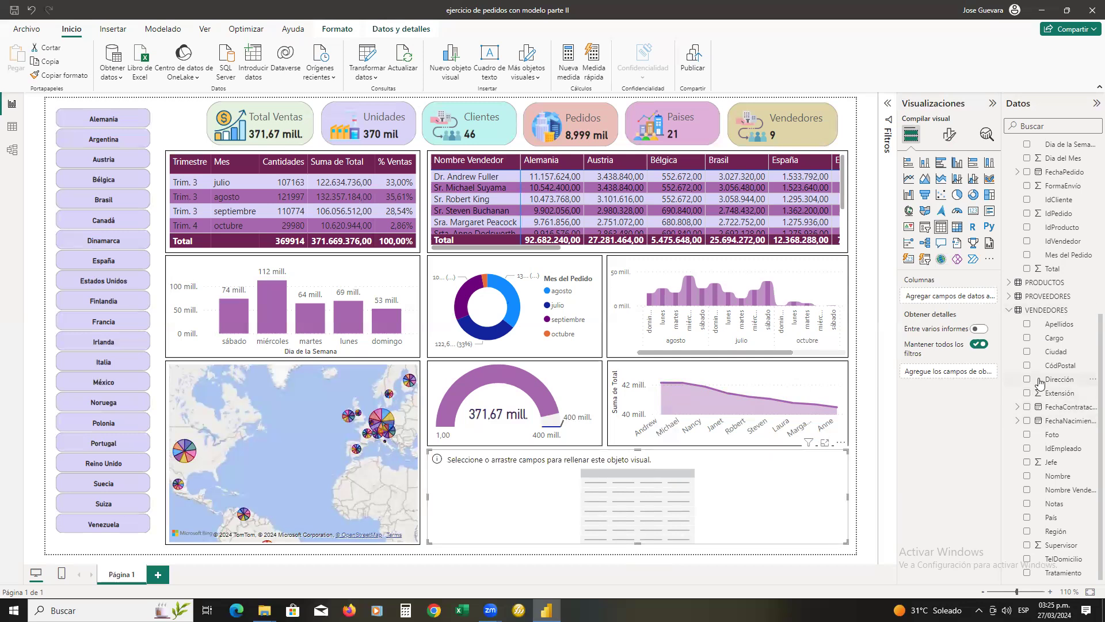
Step: Add Nombre Vendedor from VENDEDORES as the new table's first column
left_click_drag(1062, 495, 592, 479)
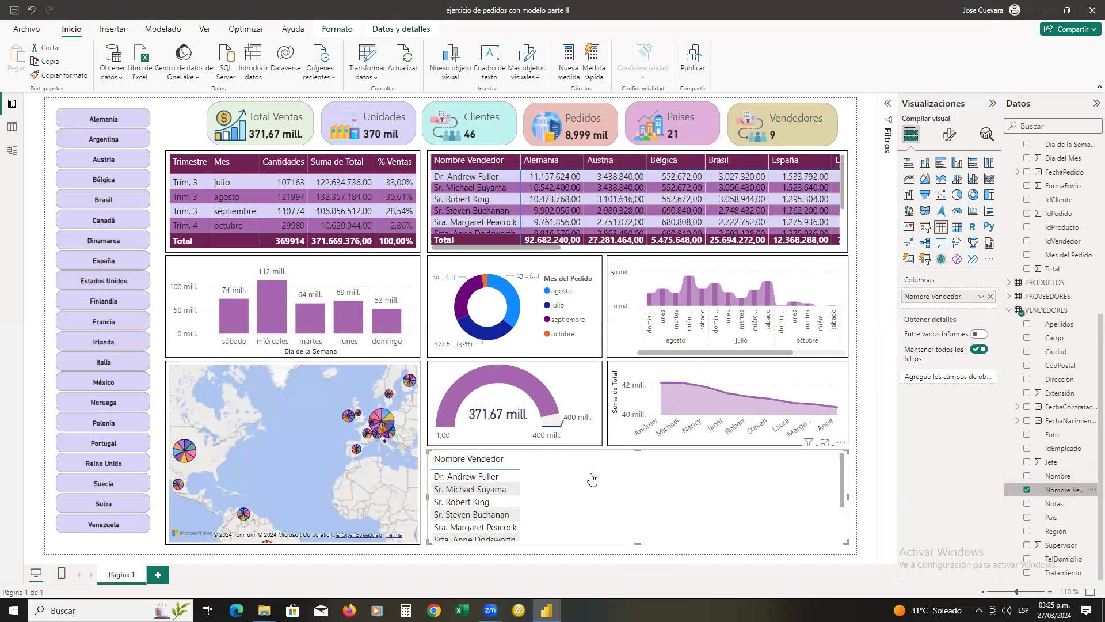
scroll(592, 478, "down", 3)
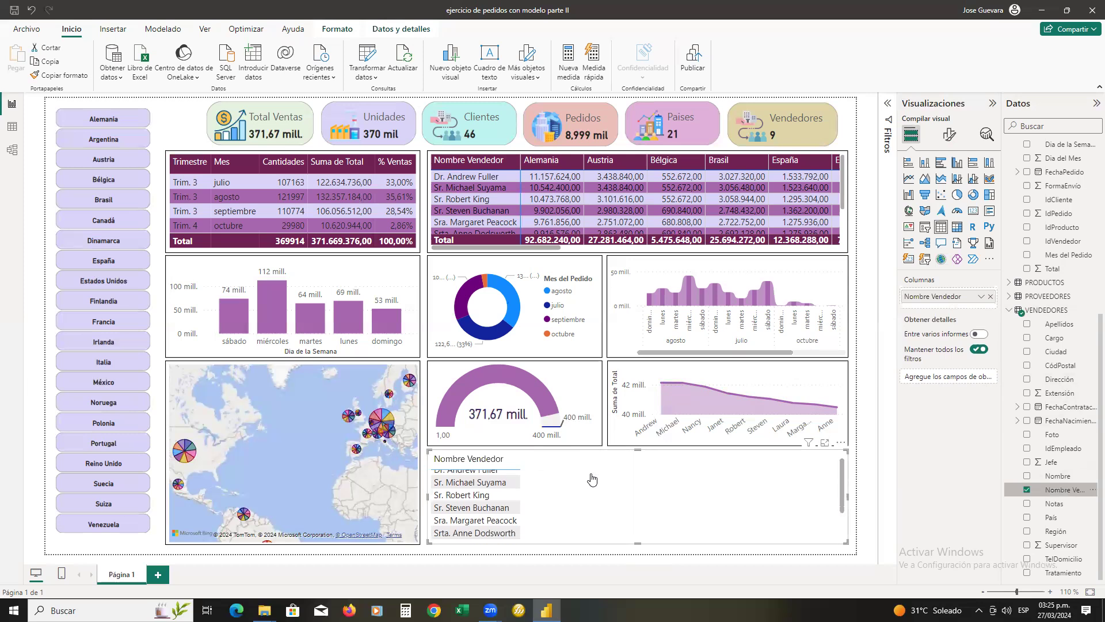
scroll(592, 478, "up", 3)
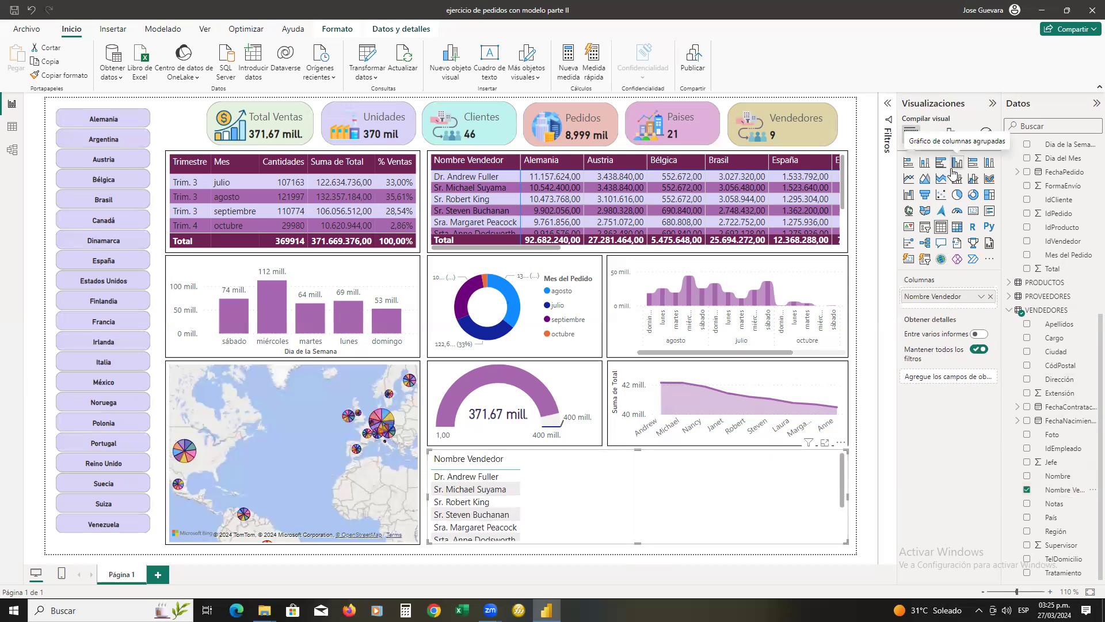
Step: Apply the Comprimido style preset to the seller table and check its rows
left_click(951, 134)
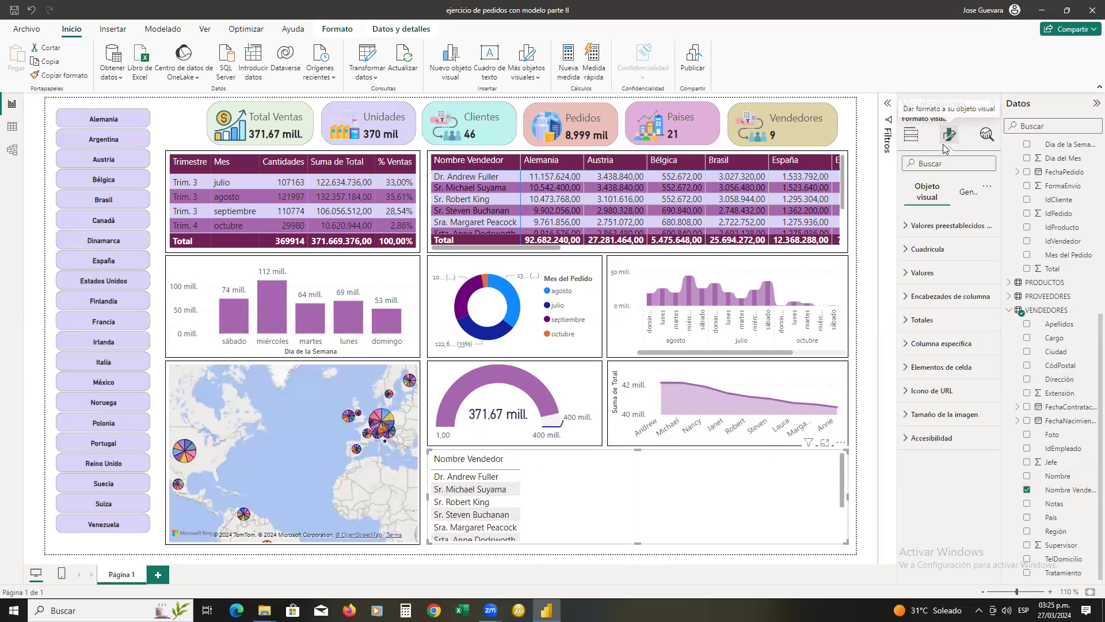
left_click(934, 230)
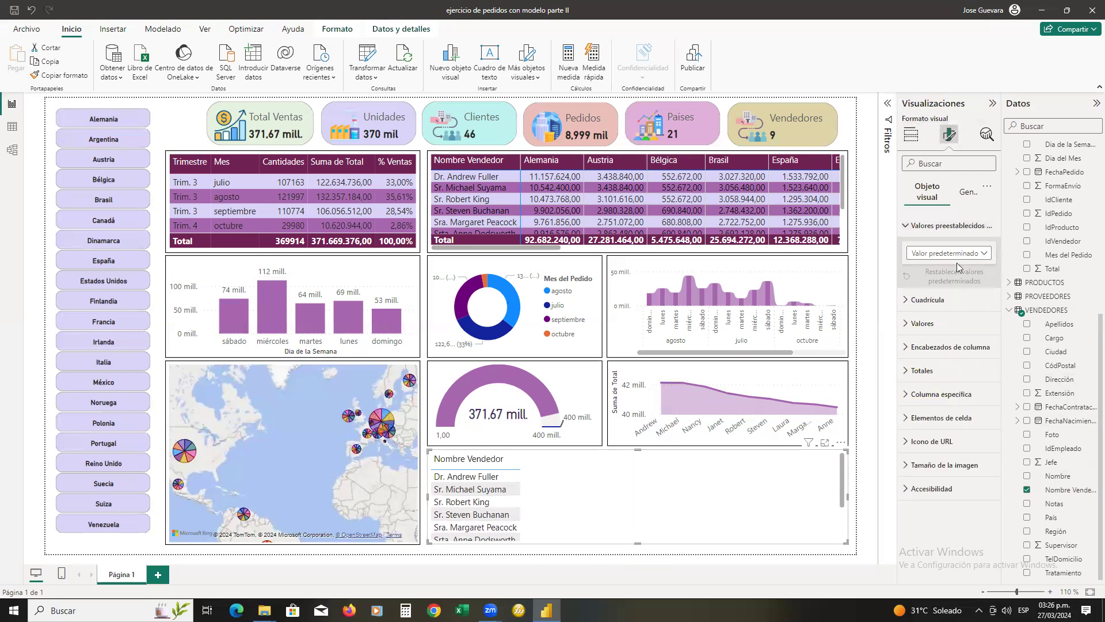
left_click(986, 256)
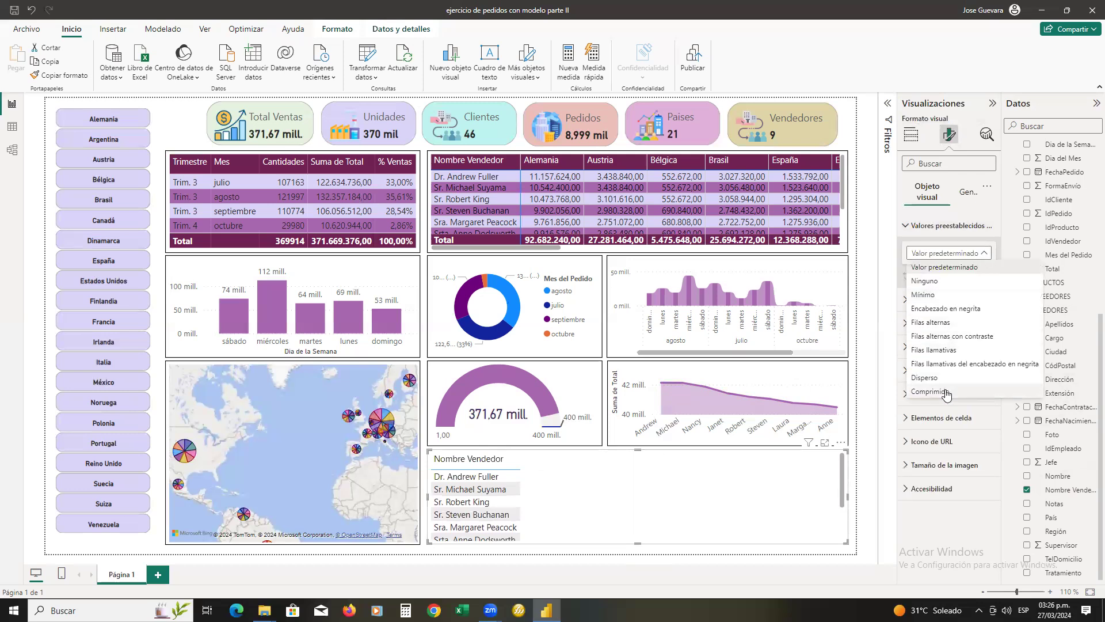
left_click(712, 504)
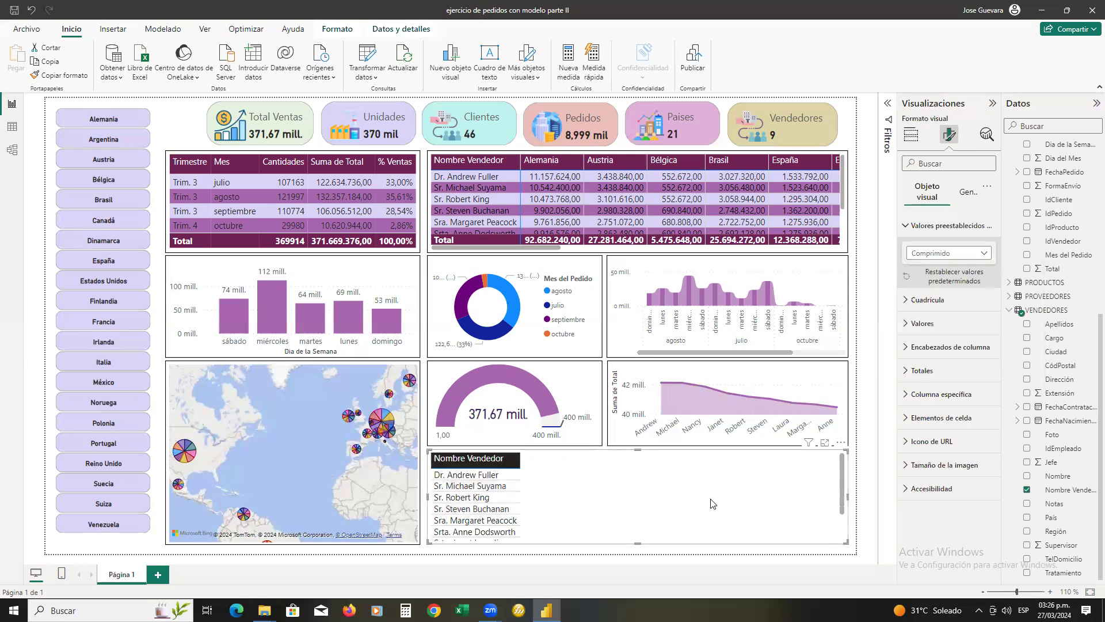
scroll(562, 505, "down", 3)
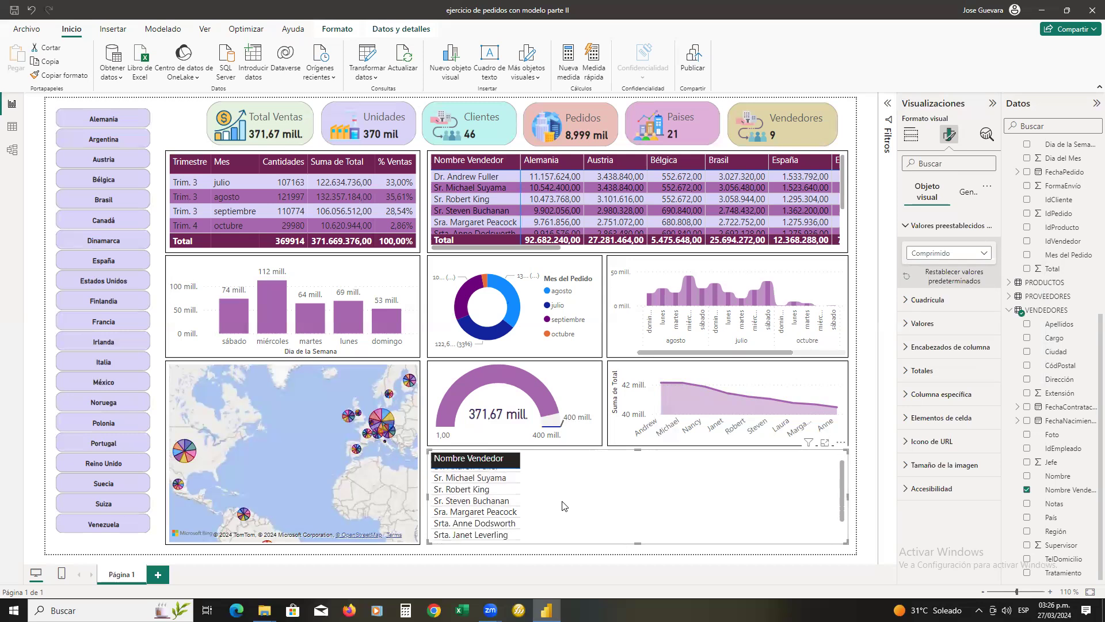
scroll(562, 505, "up", 3)
scroll(563, 505, "down", 3)
scroll(563, 505, "up", 3)
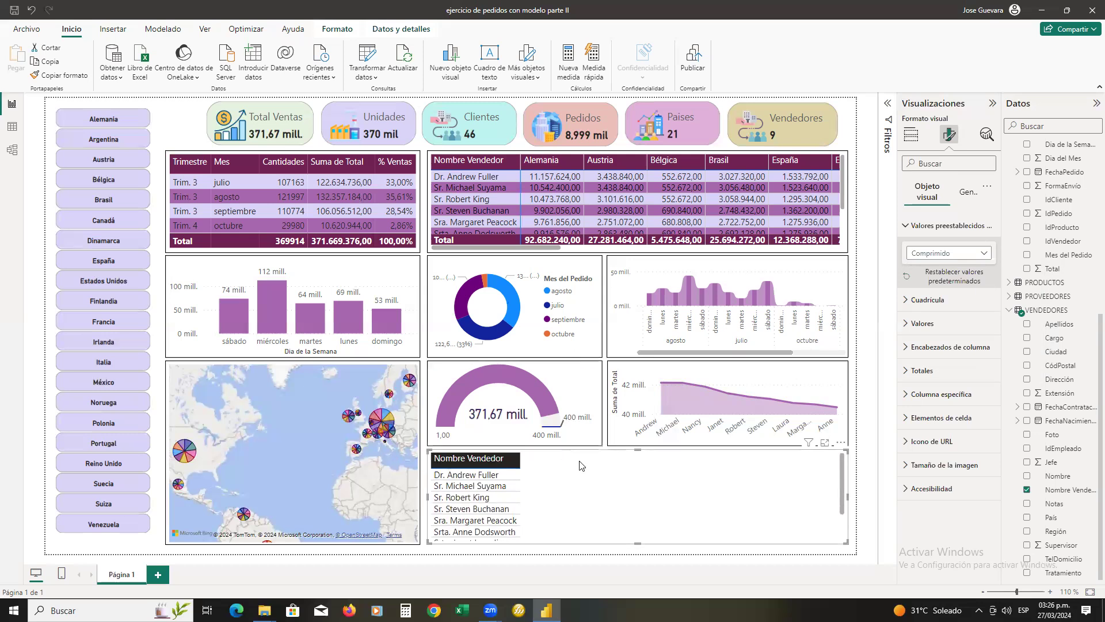
Step: Add the Total field as a second column of the seller table and look through the rows
left_click_drag(1051, 269, 648, 490)
left_click_drag(648, 490, 649, 491)
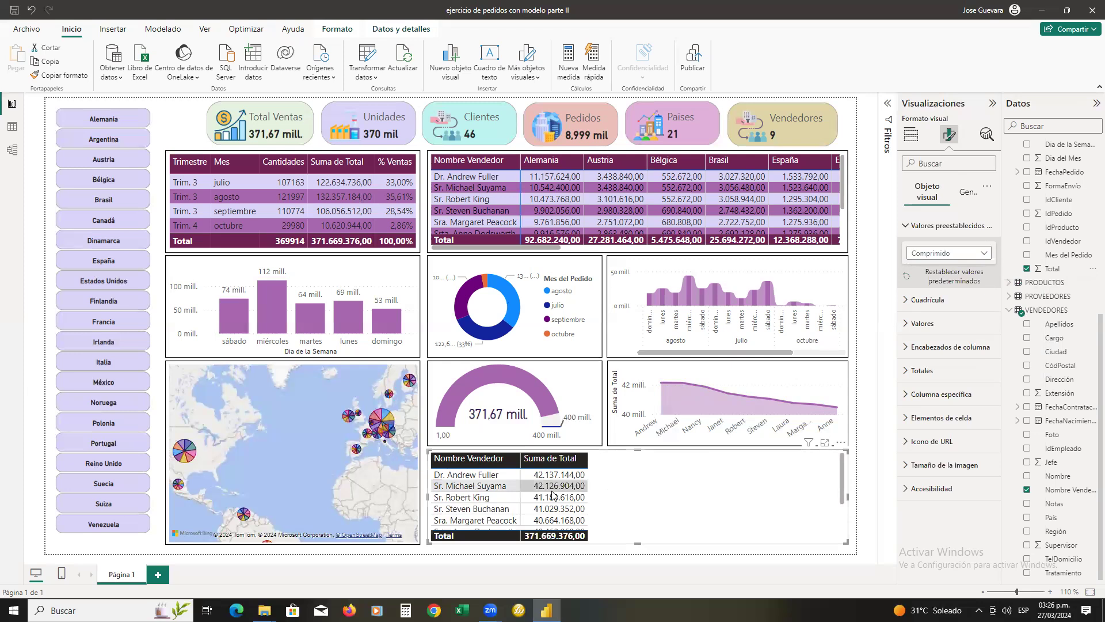
scroll(552, 494, "down", 3)
scroll(550, 493, "up", 3)
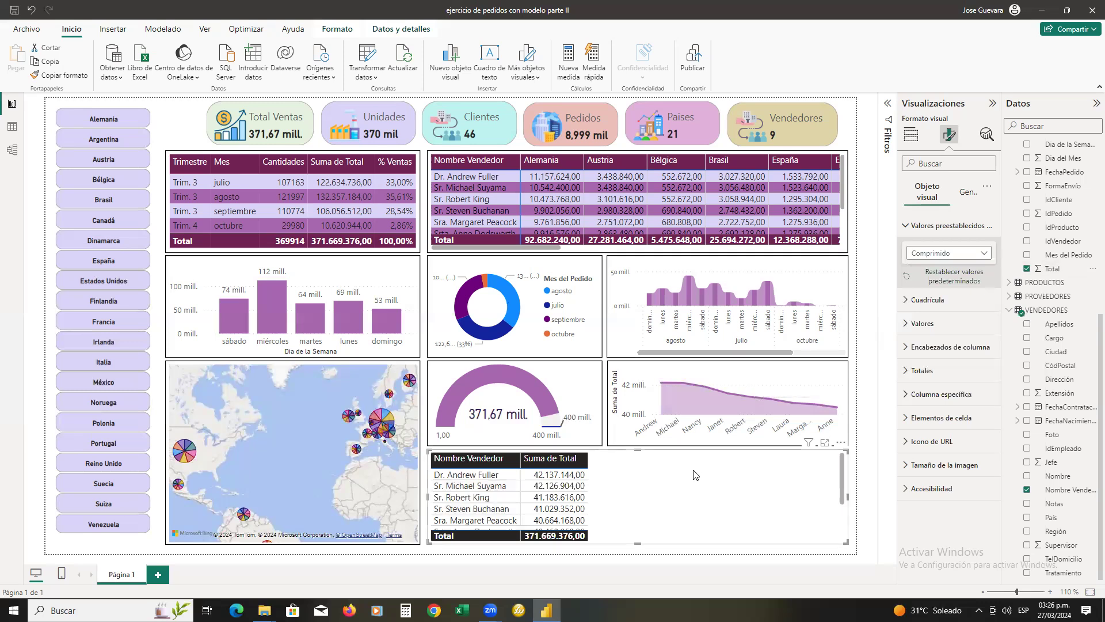
Step: Add Total to the seller table a second time and show that column's values as Porcentaje de total general
left_click(910, 134)
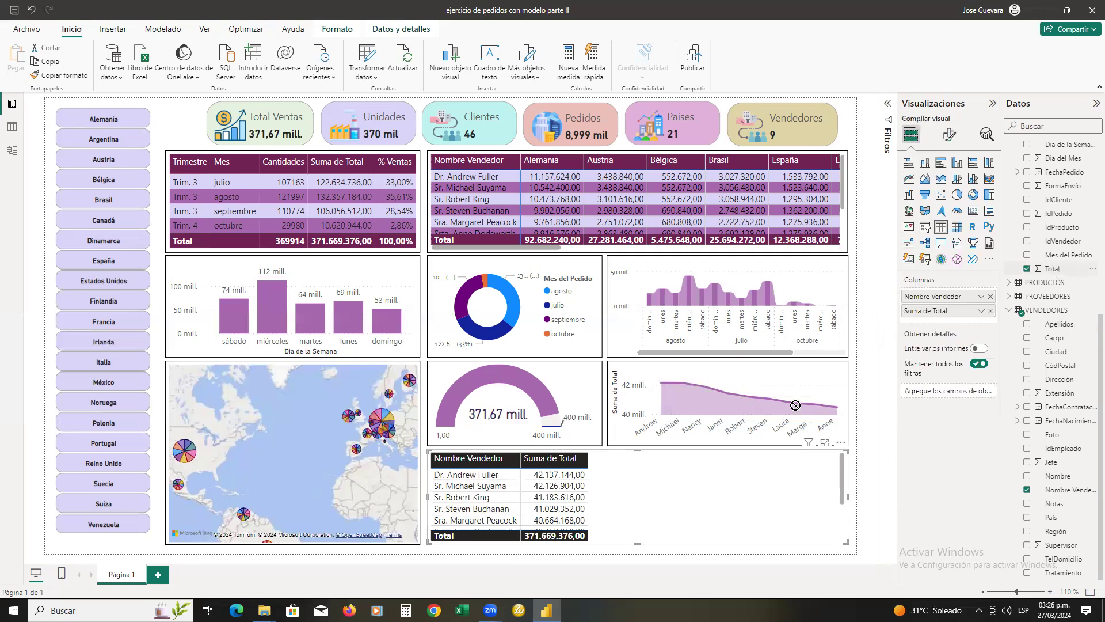
left_click_drag(706, 492, 706, 491)
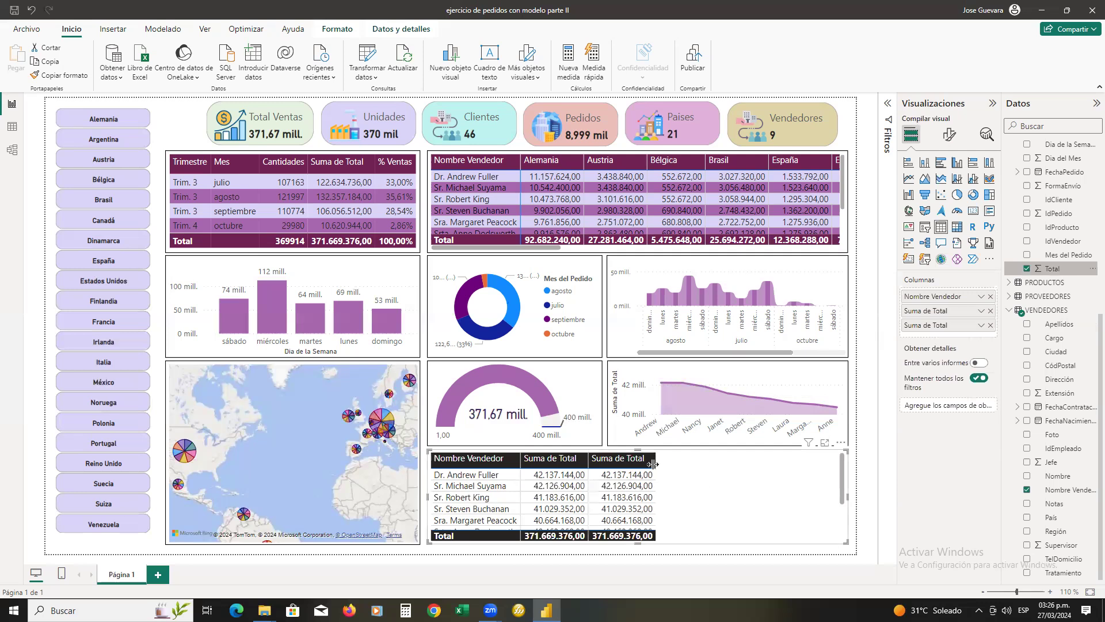
left_click(980, 326)
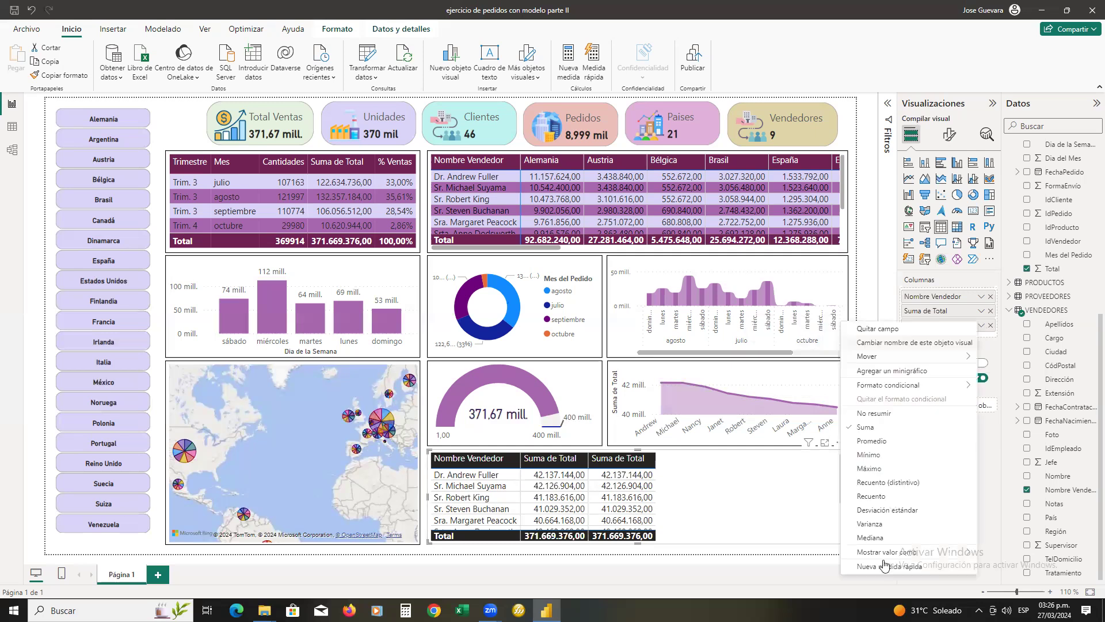
mouse_move(889, 551)
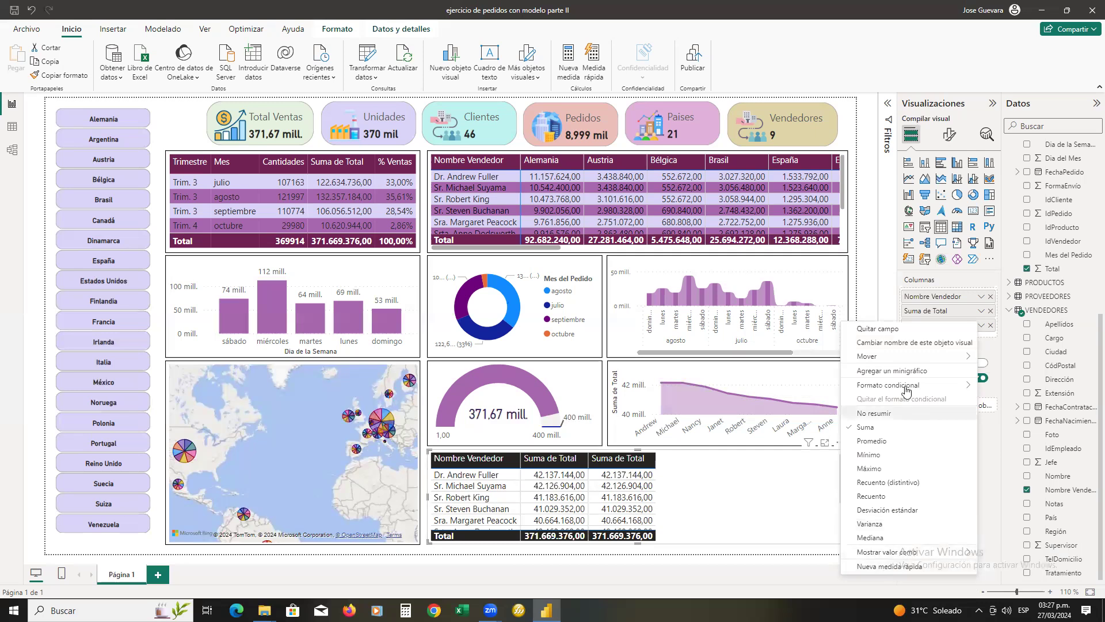
mouse_move(932, 388)
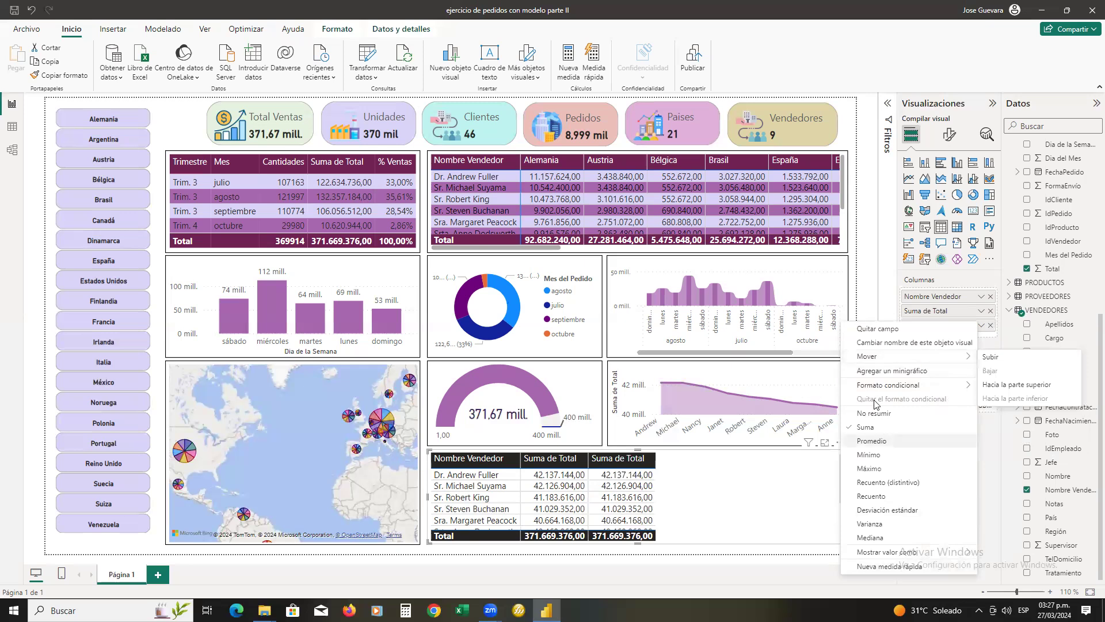
left_click(861, 426)
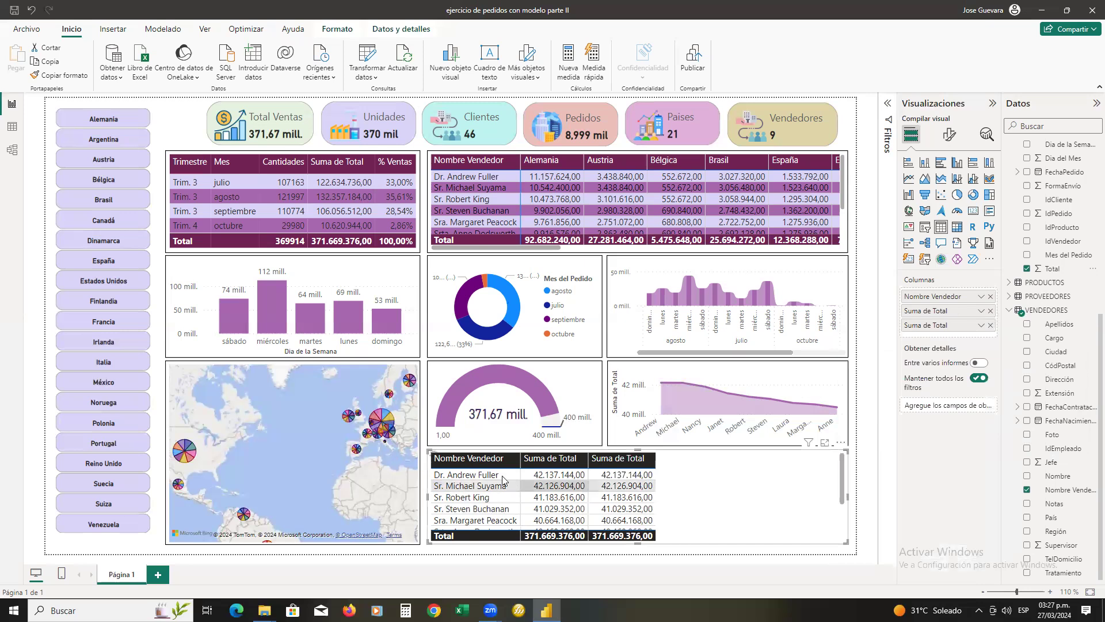
left_click(981, 325)
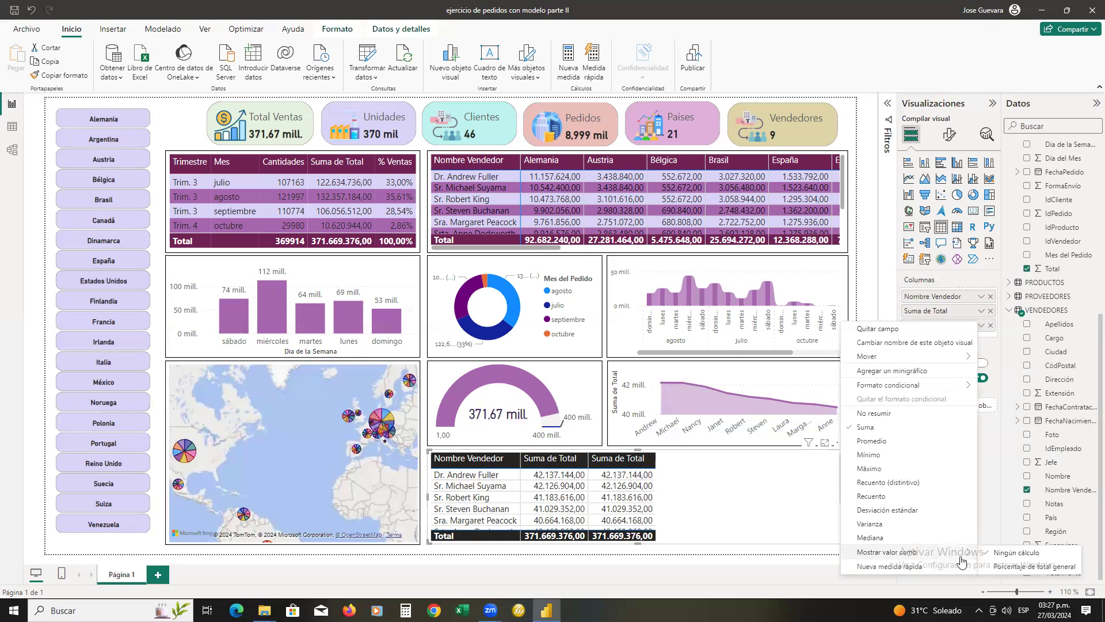
left_click(1019, 567)
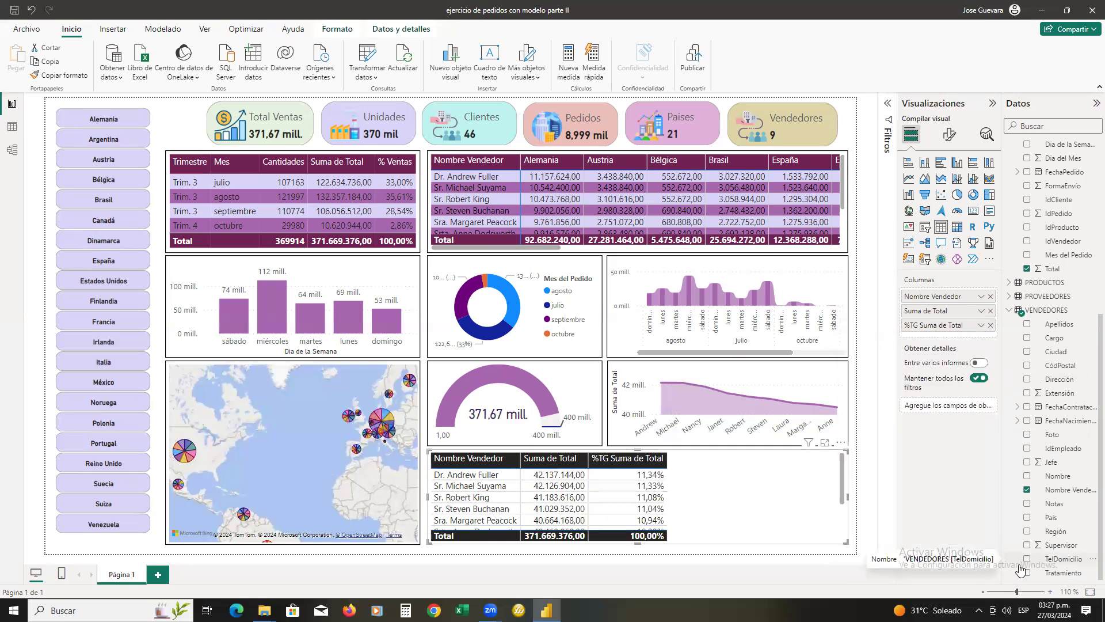
Step: Rename the seller table's percentage column as % ventas and review its rows
double_click(933, 326)
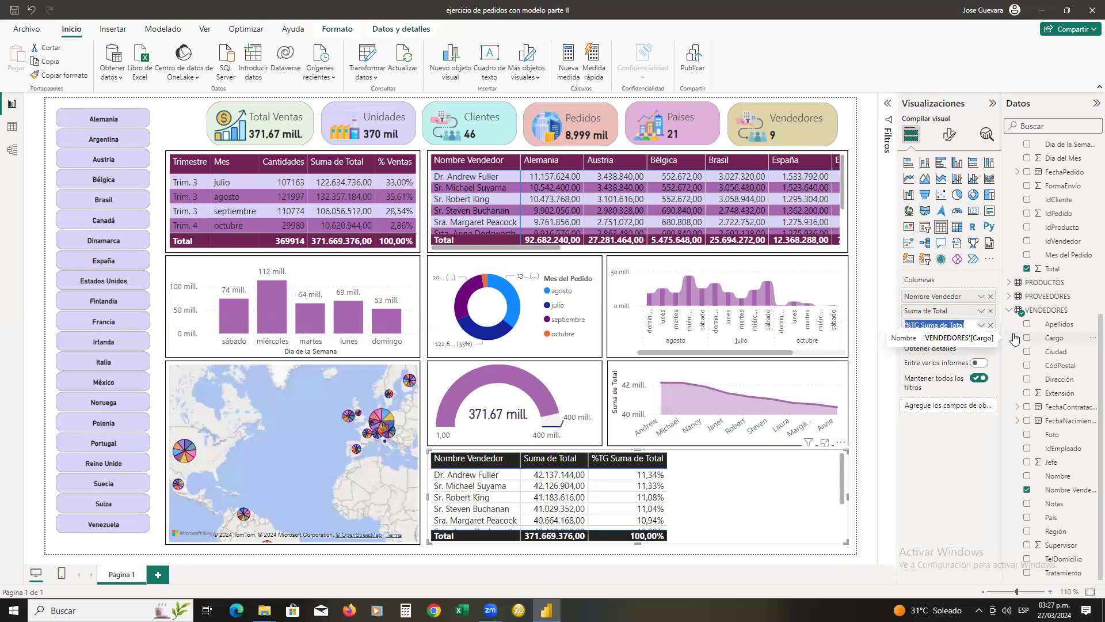
type("% ventas")
key("Return")
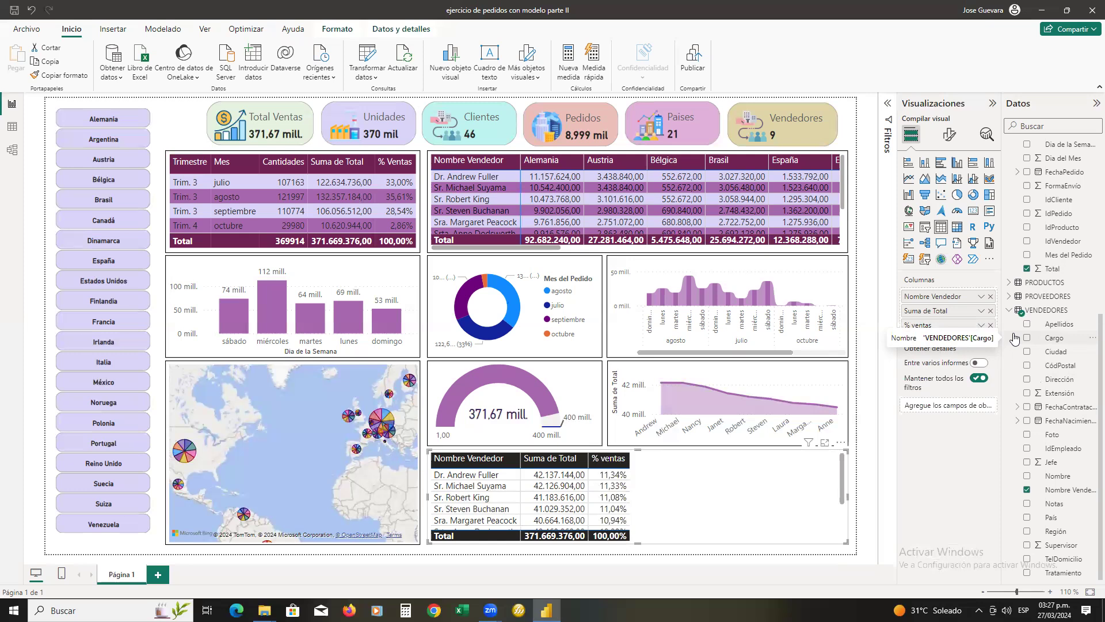
scroll(606, 496, "down", 2)
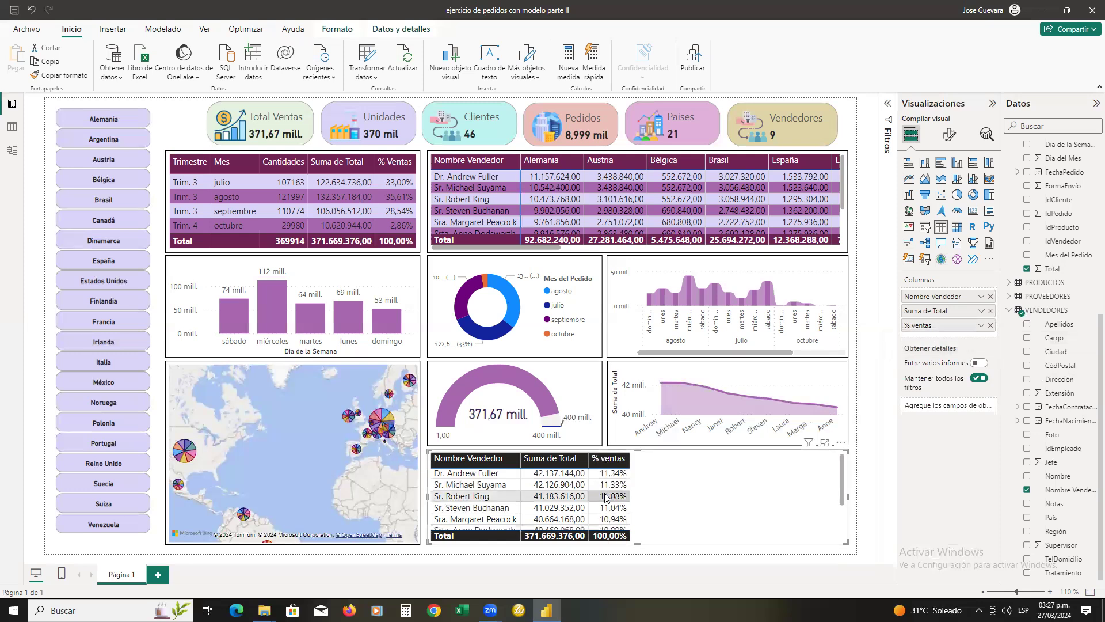
scroll(606, 496, "down", 1)
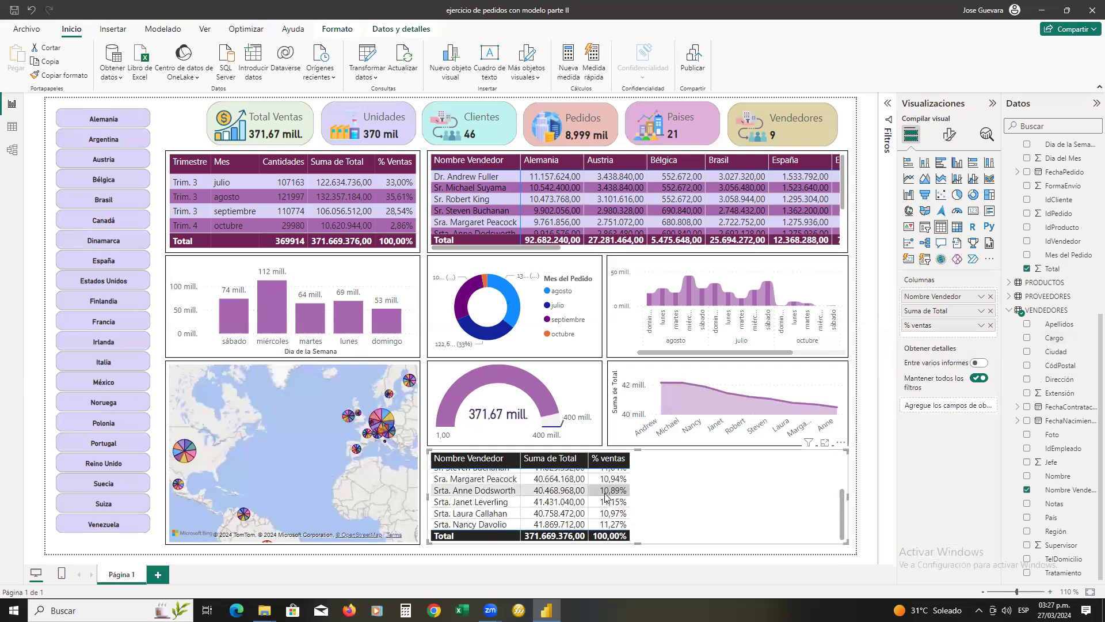
scroll(606, 496, "up", 3)
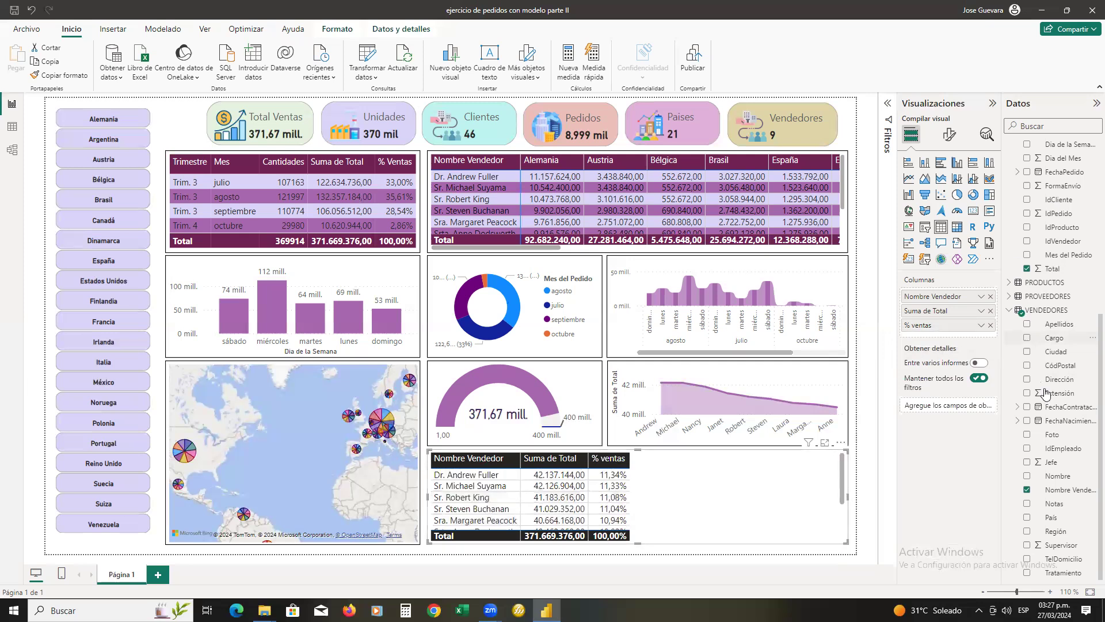
scroll(1062, 311, "up", 4)
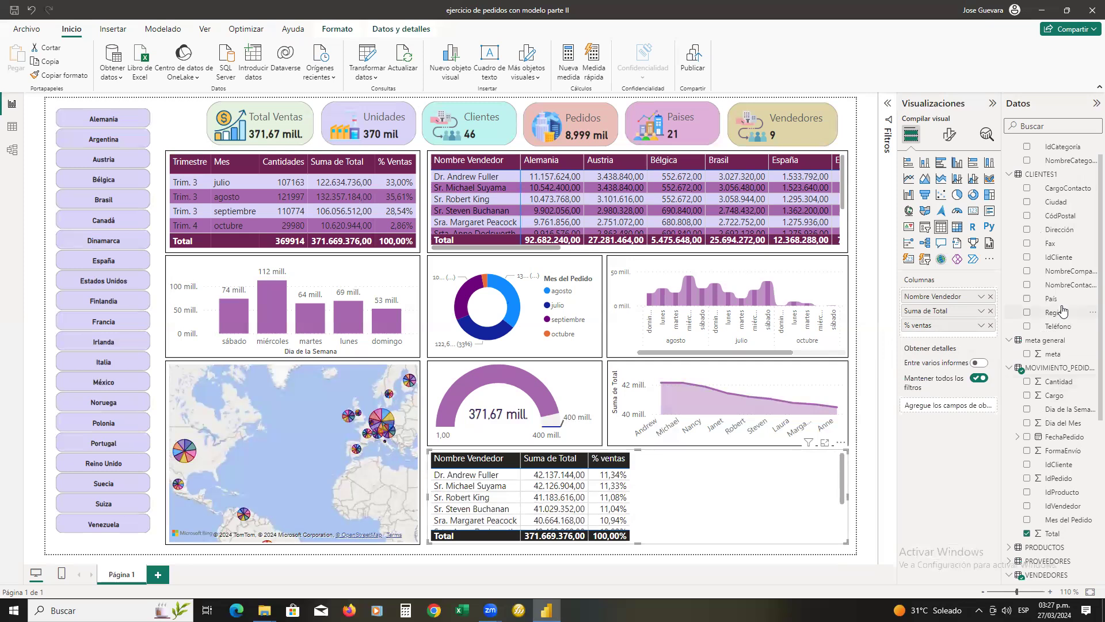
Step: Add the Cantidad field to the seller table, rename its column as Unidades, and look through the rows
scroll(1061, 312, "down", 3)
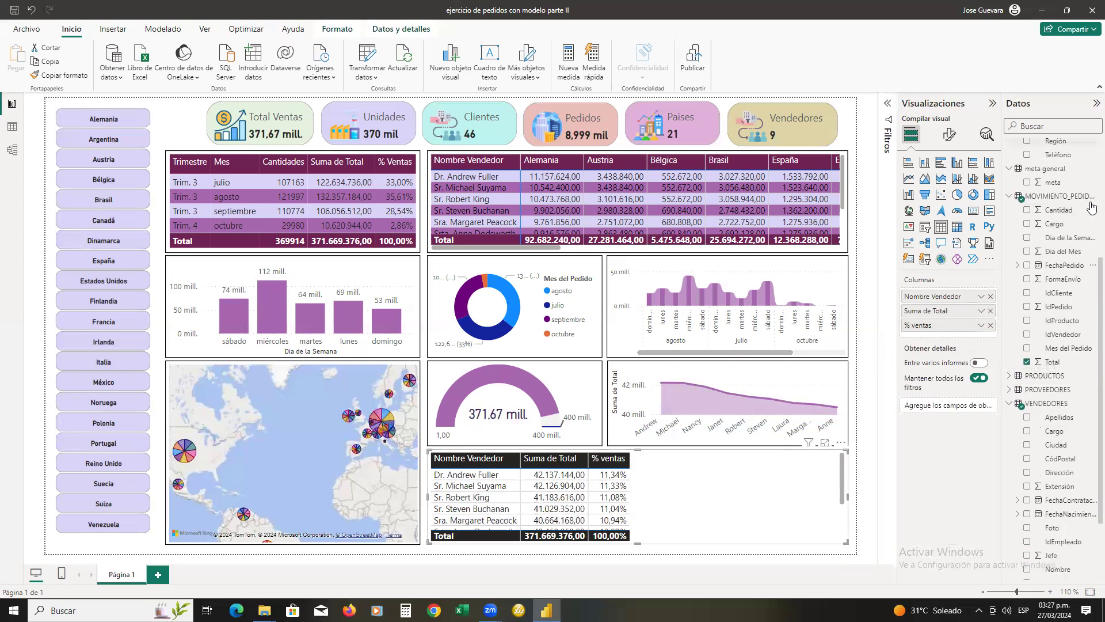
left_click_drag(1058, 215, 707, 492)
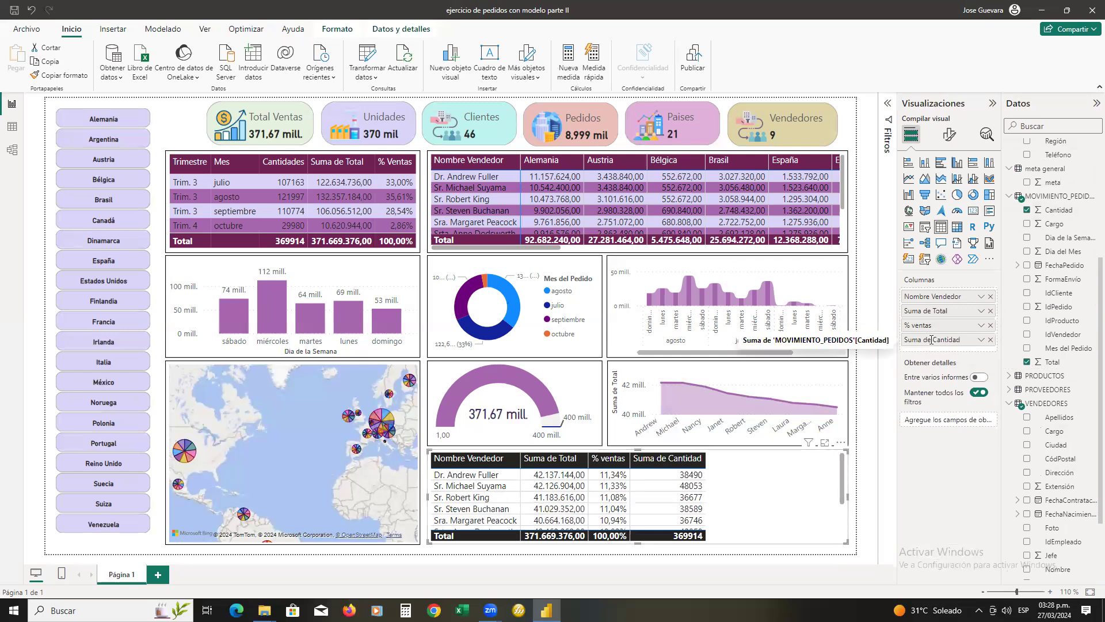
double_click(935, 340)
double_click(940, 339)
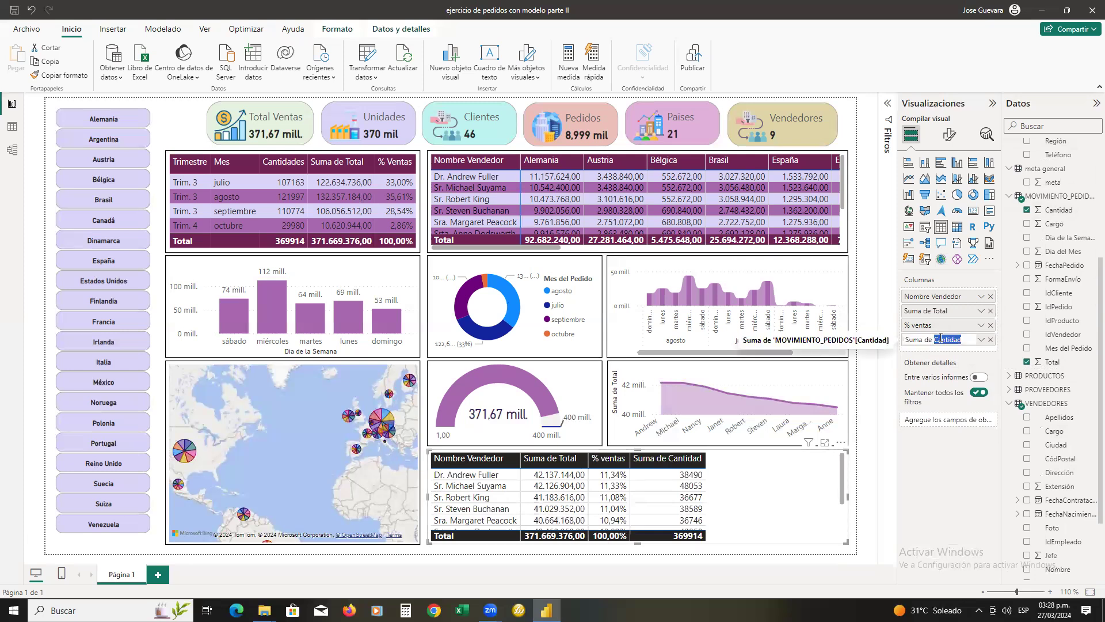
left_click(991, 337)
key("BackSpace")
key("BackSpace")
key("BackSpace")
key("BackSpace")
key("BackSpace")
key("BackSpace")
key("BackSpace")
key("BackSpace")
key("Delete")
key("Delete")
key("Delete")
key("Delete")
key("Delete")
key("Delete")
key("Delete")
key("Delete")
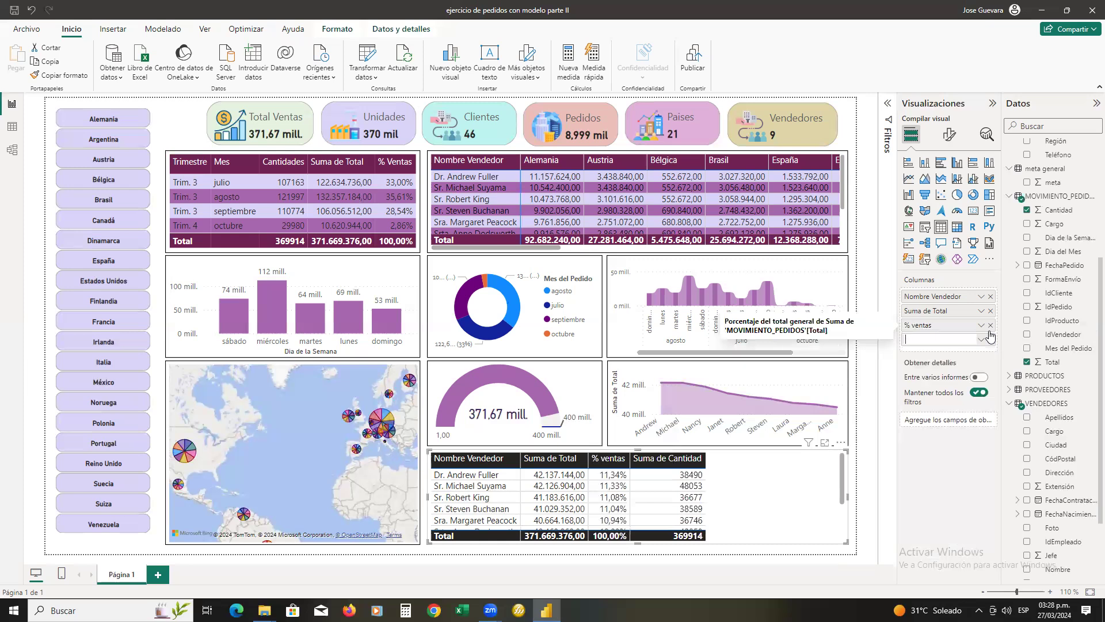
type("Unidades")
key("Return")
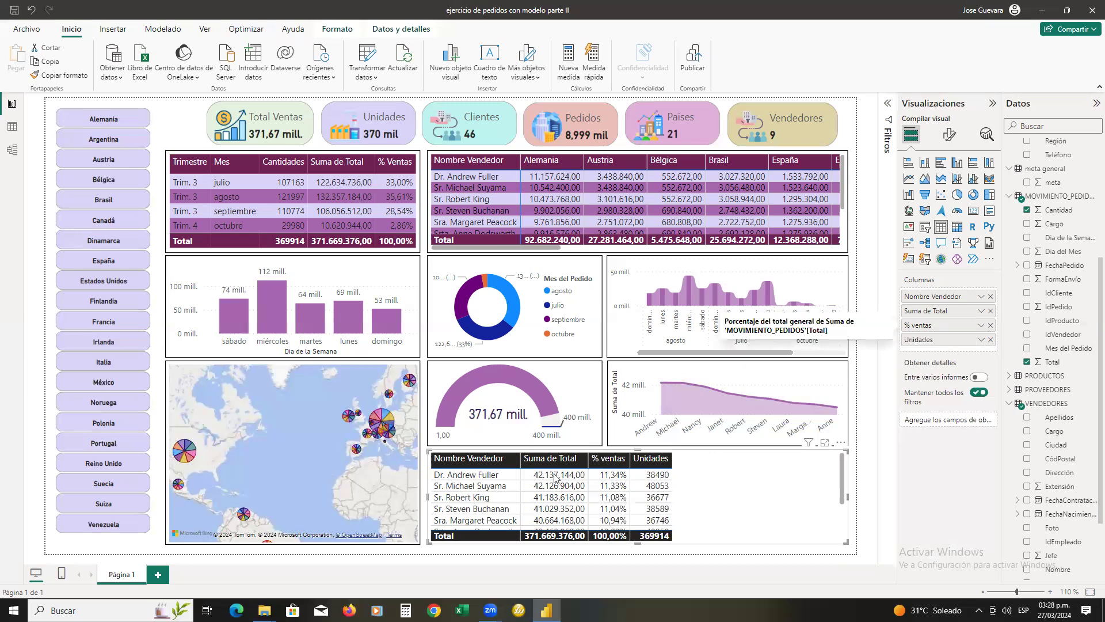
scroll(610, 477, "down", 3)
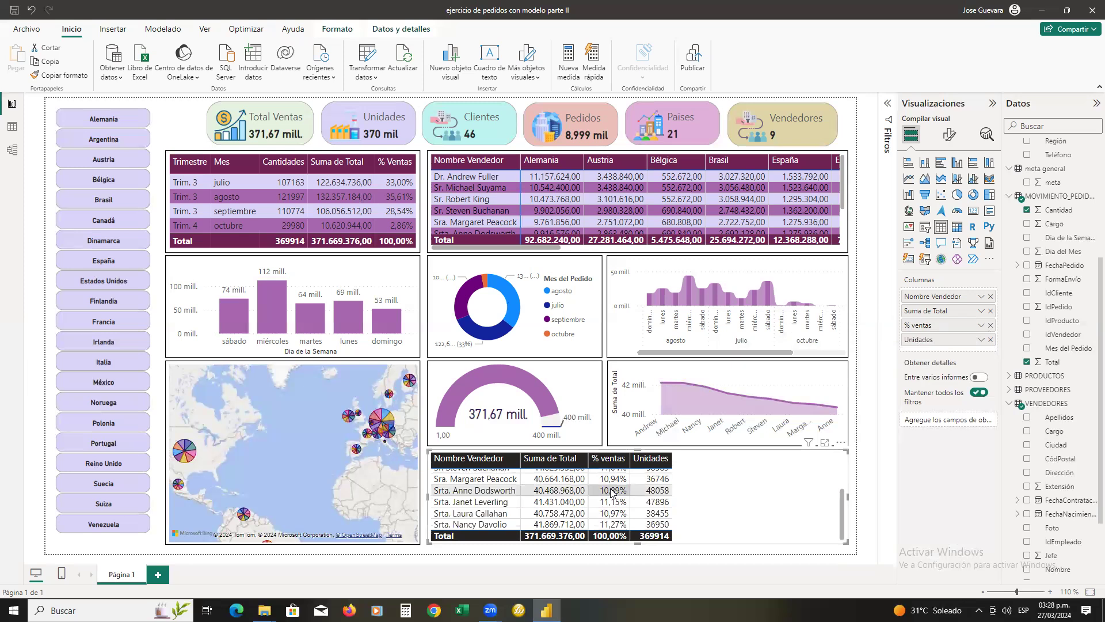
scroll(611, 493, "up", 3)
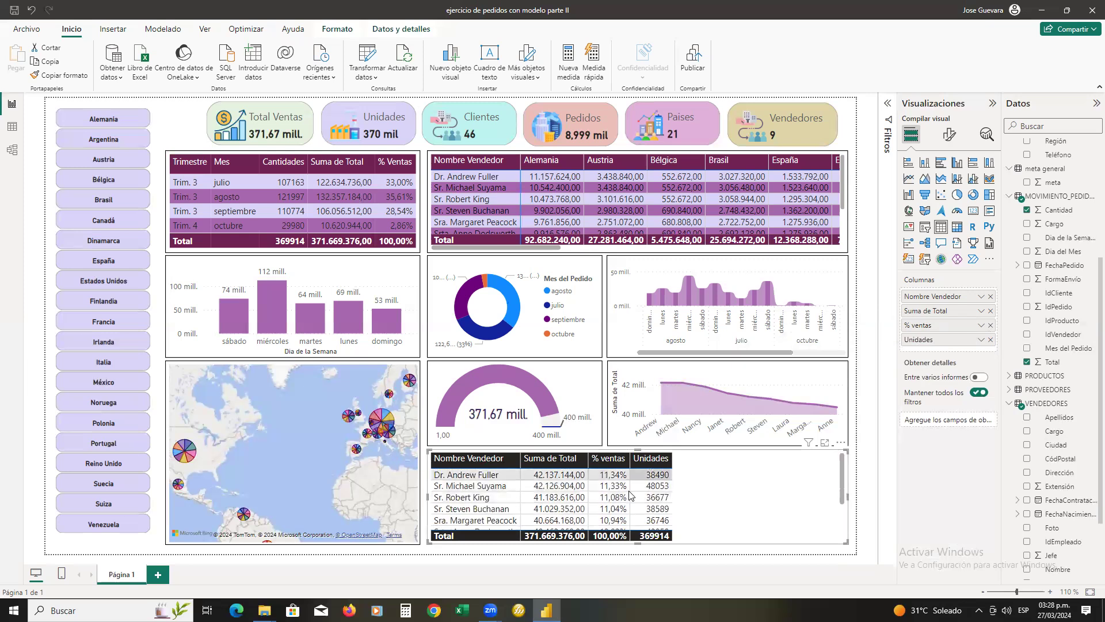
scroll(627, 500, "down", 3)
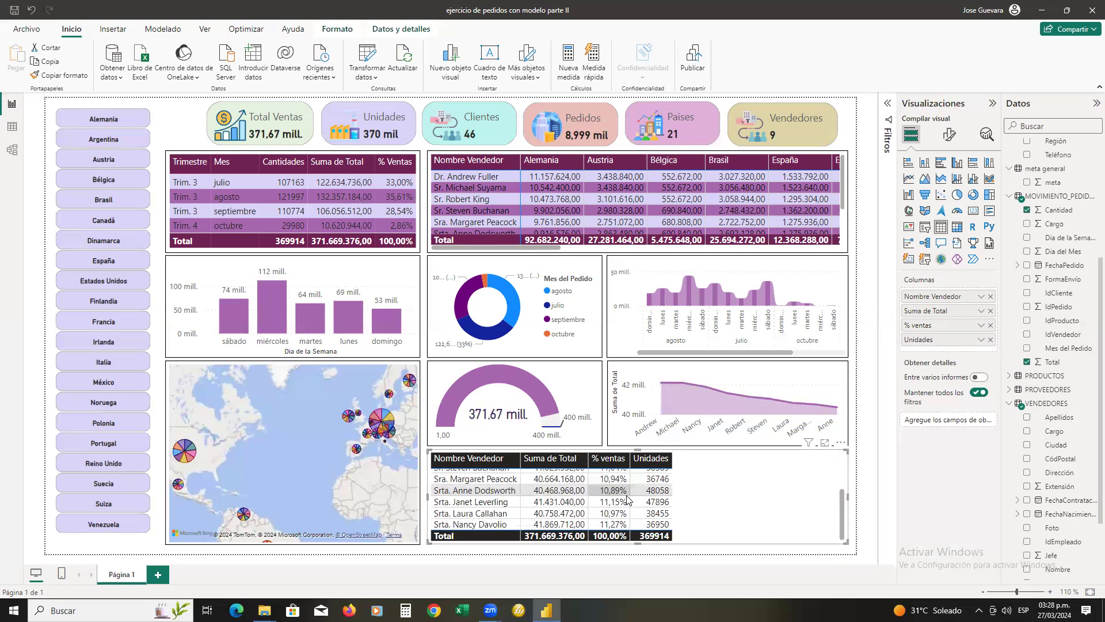
scroll(627, 501, "up", 1)
scroll(627, 500, "up", 3)
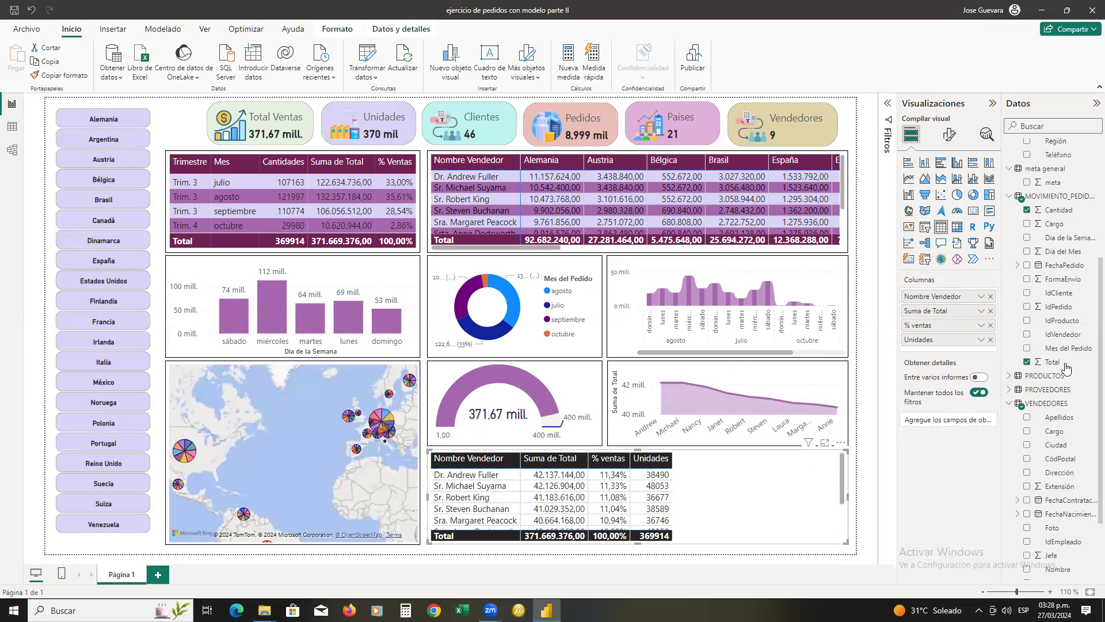
Step: Add the Total field to the seller table again and summarize that new column as Promedio
left_click_drag(1060, 367, 955, 352)
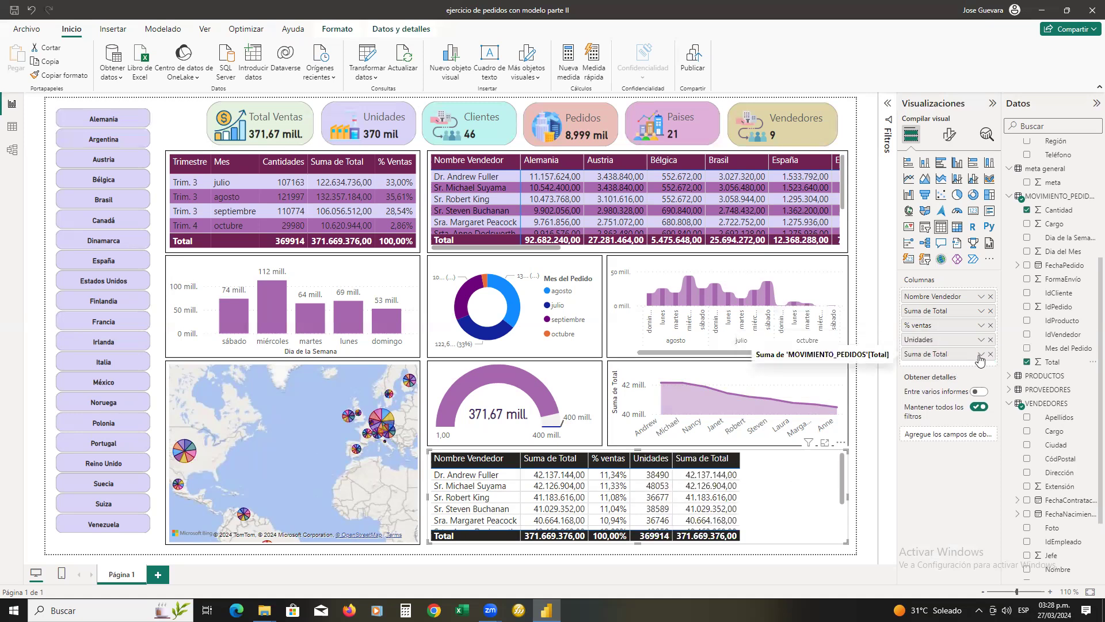
left_click(981, 354)
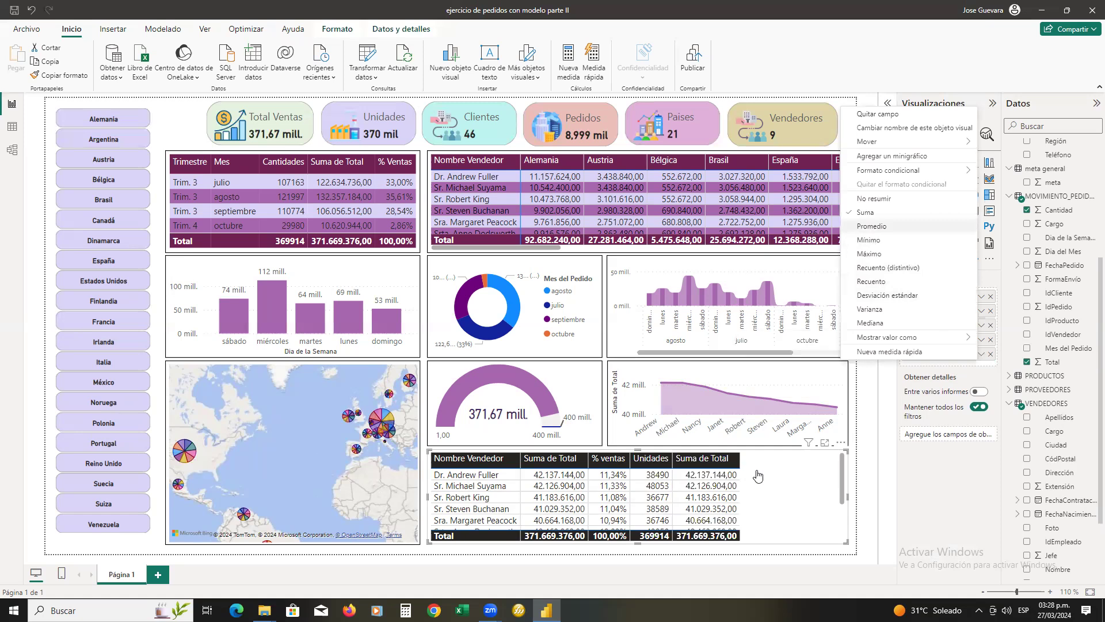
key("Return")
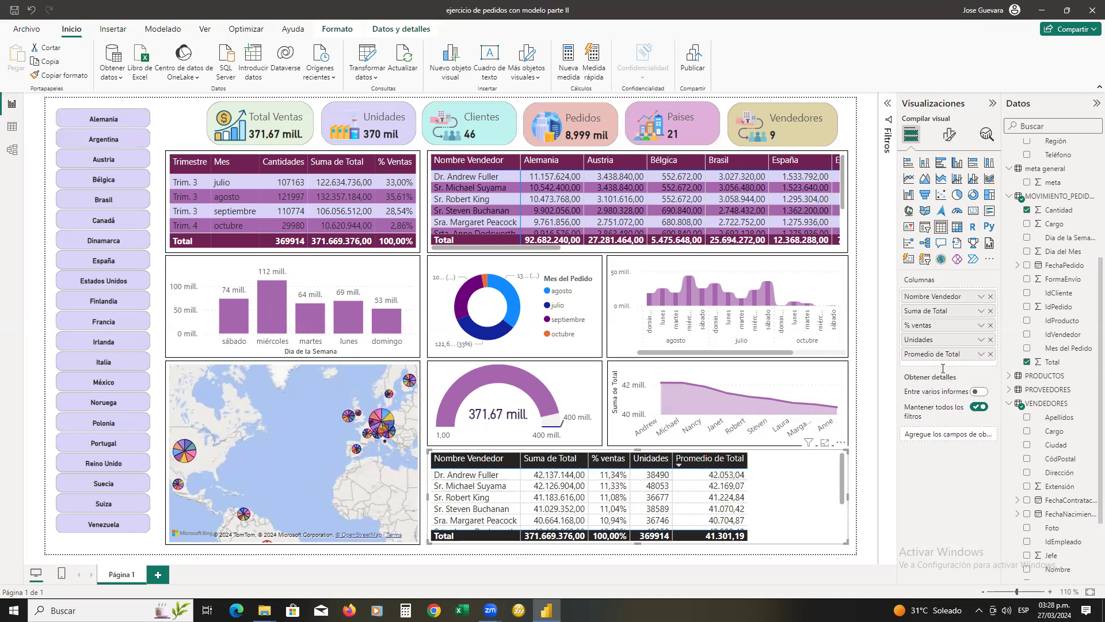
Step: Shorten the average column's name to Promedio in the seller table and check its rows
double_click(953, 353)
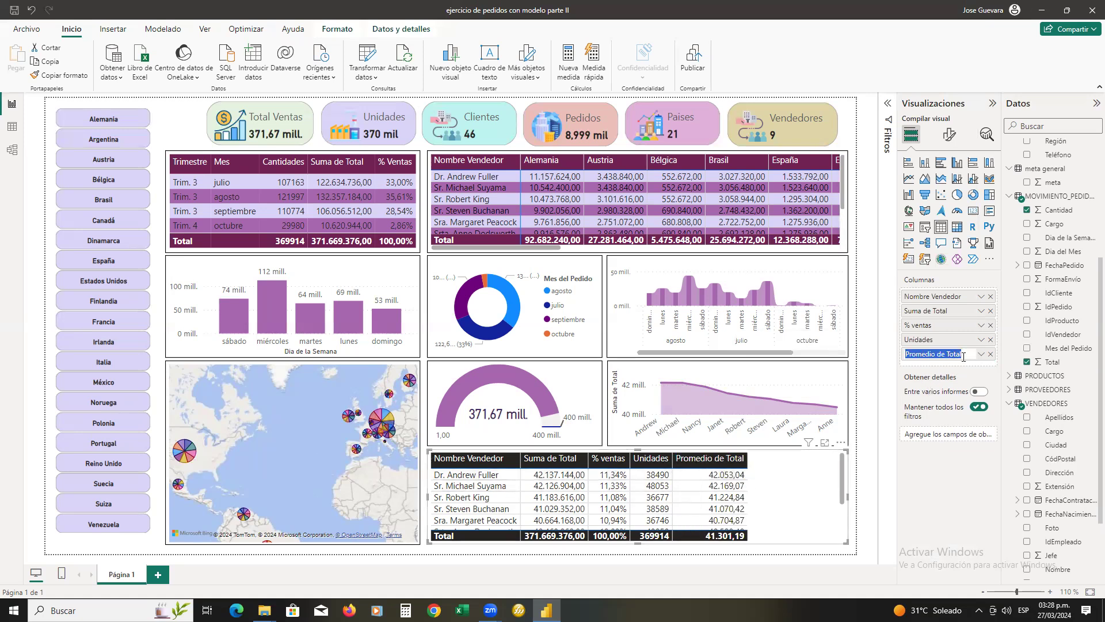
key("Return")
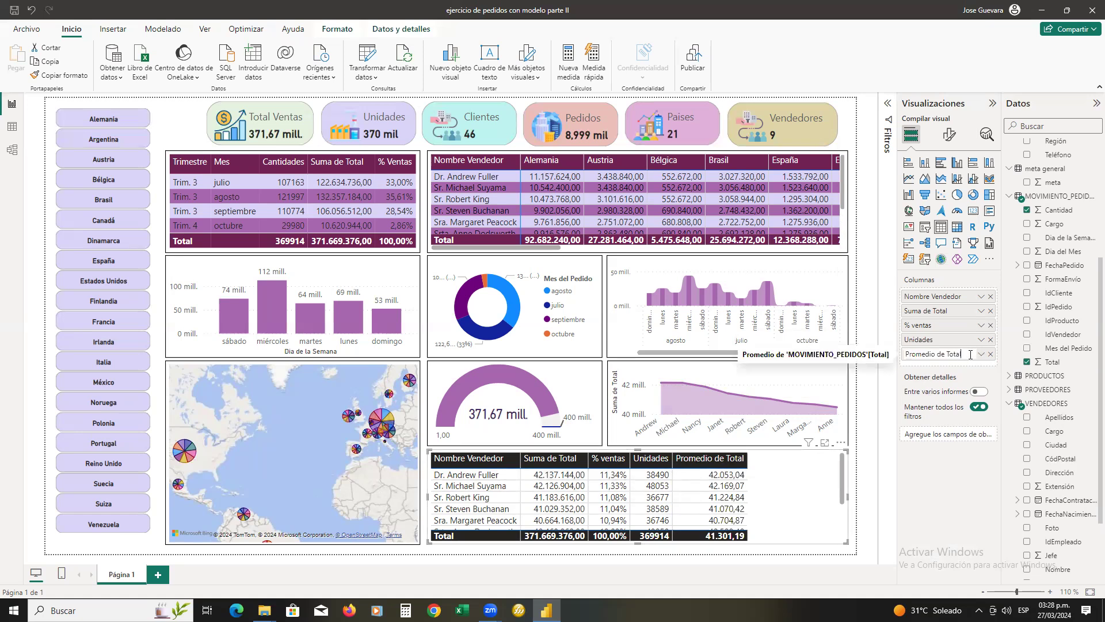
key("BackSpace")
key("BackSpace")
key("BackSpace")
key("BackSpace")
key("BackSpace")
key("BackSpace")
key("BackSpace")
key("BackSpace")
key("BackSpace")
key("Return")
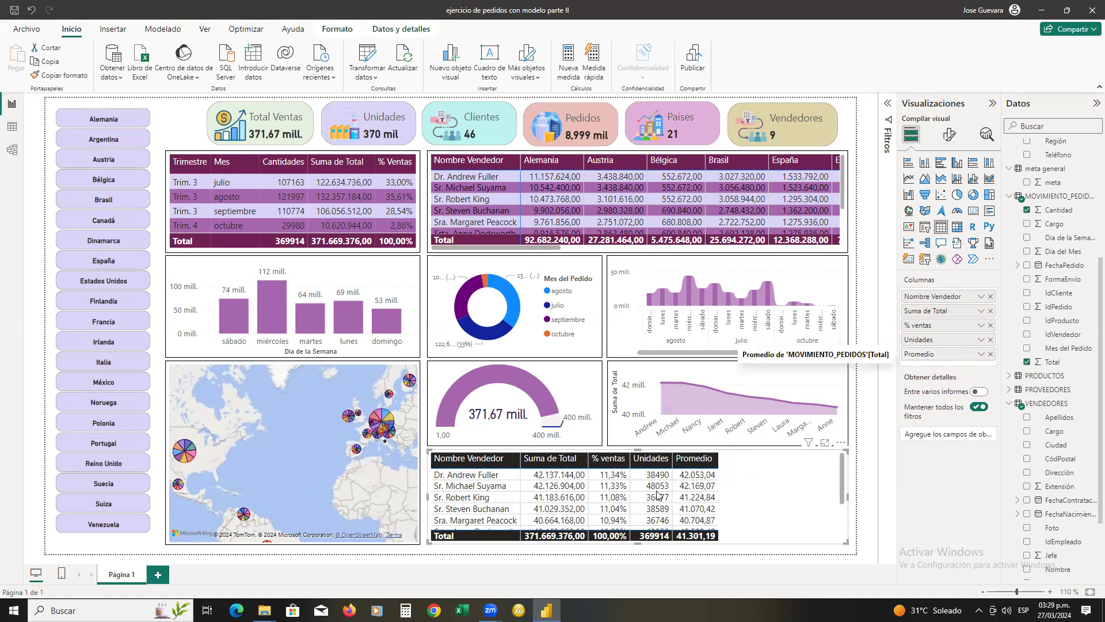
scroll(657, 494, "down", 2)
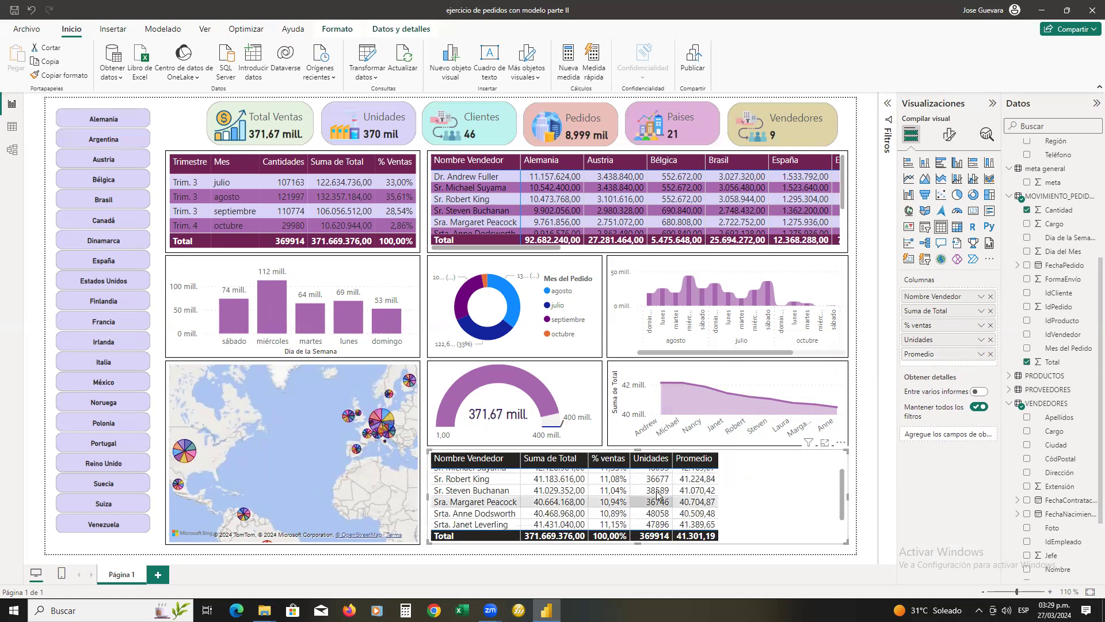
scroll(656, 494, "up", 2)
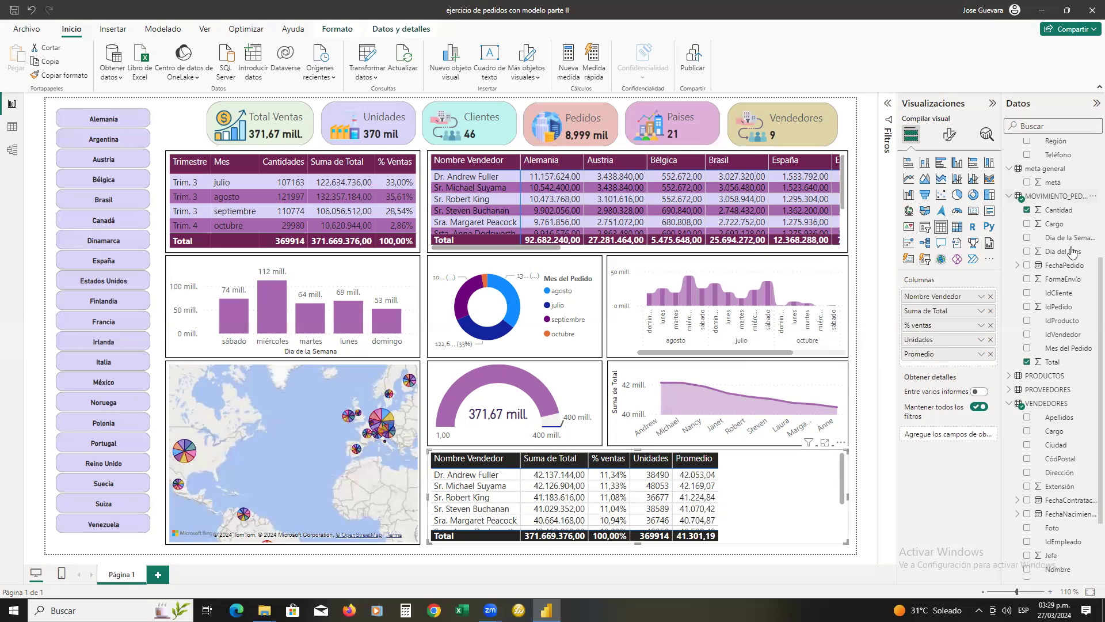
Step: Add IdCliente from MOVIMIENTO_PEDIDOS to the seller table and summarize it as Recuento (distintivo)
left_click_drag(1062, 299, 784, 491)
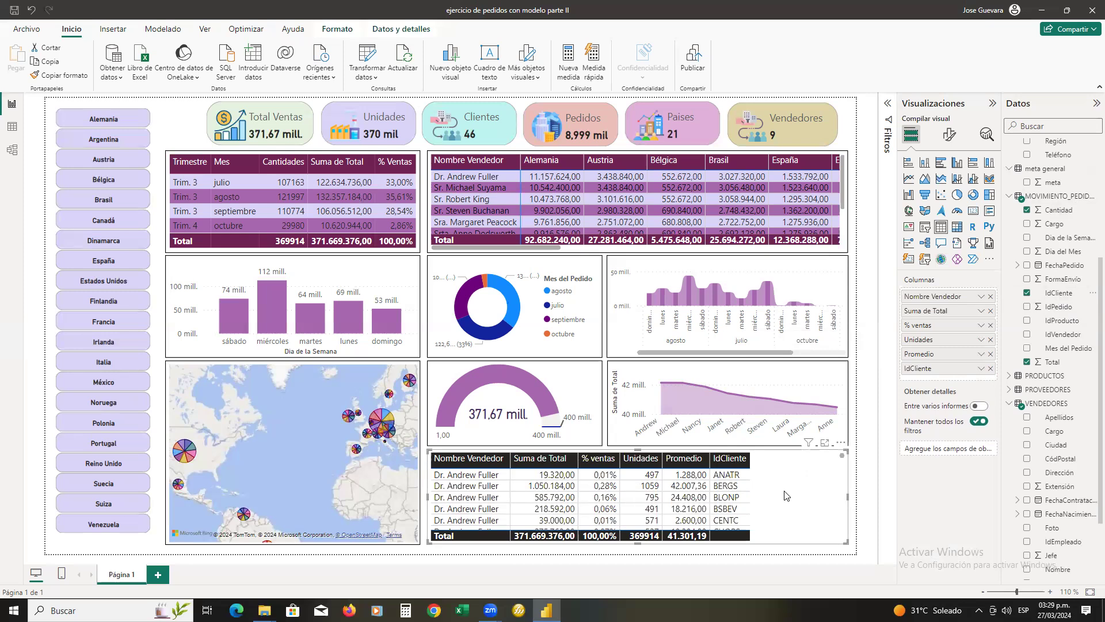
left_click(981, 368)
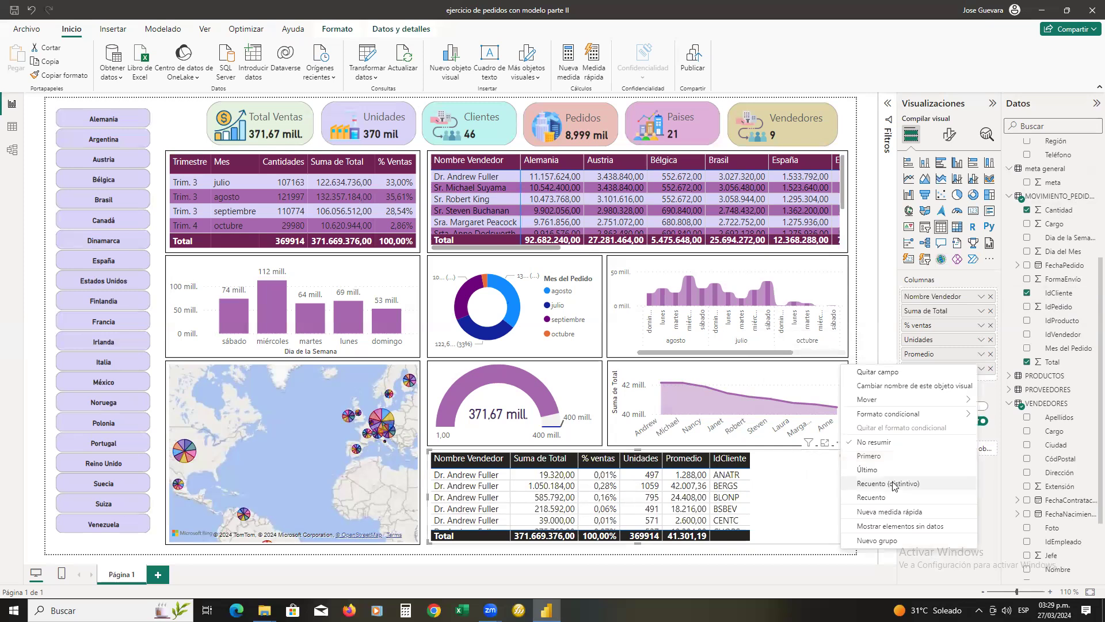
left_click(892, 484)
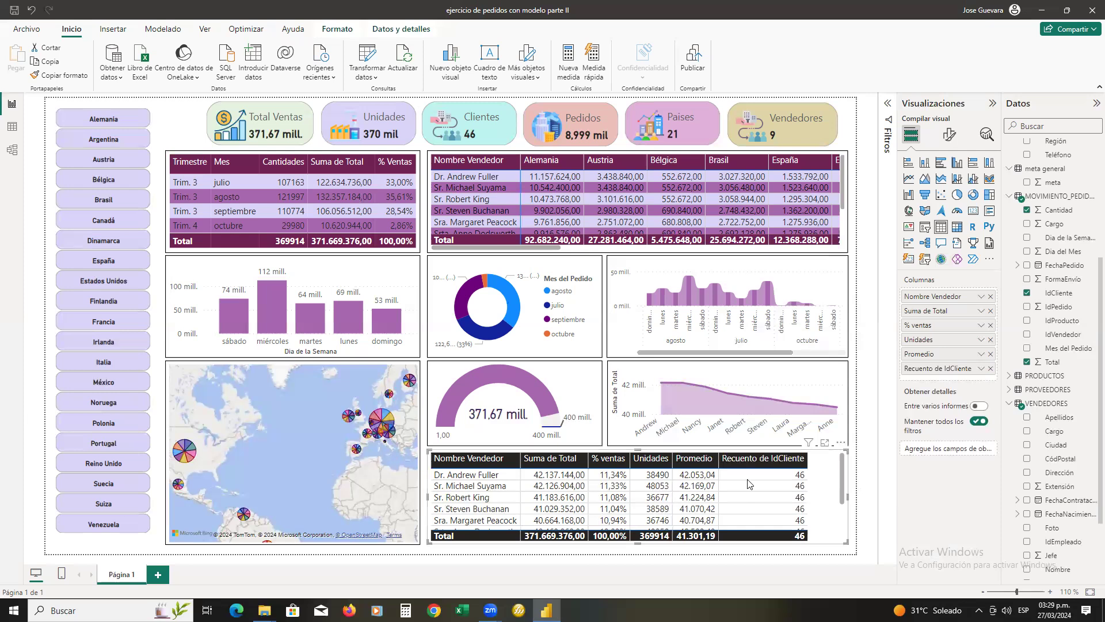
scroll(748, 486, "down", 3)
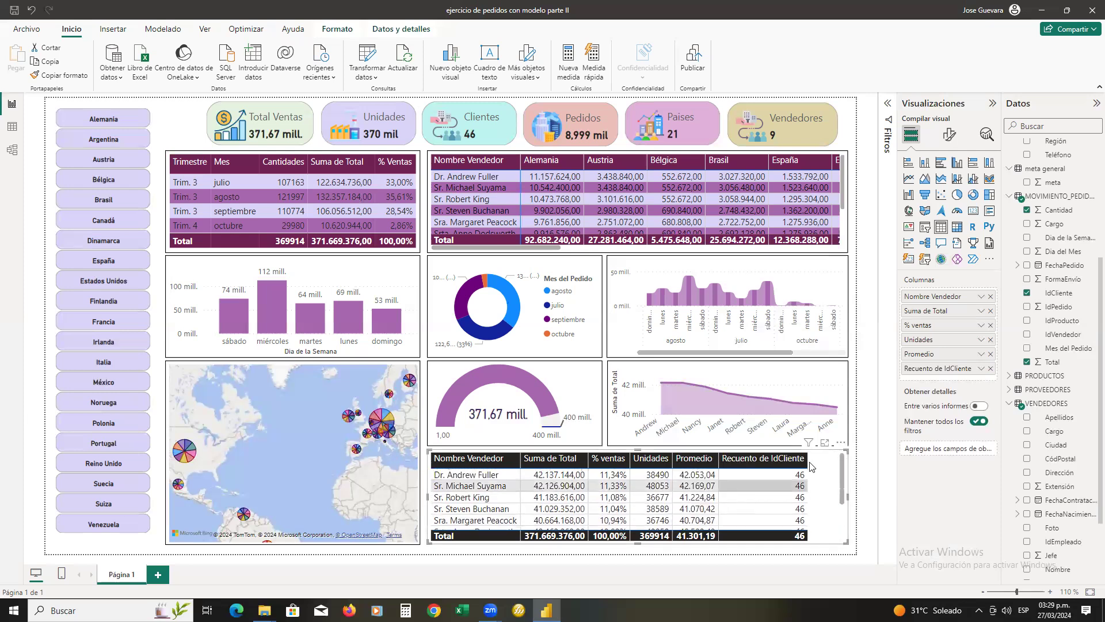
Step: Rename the seller table's distinct customer count column as Clientes and review the rows
double_click(961, 371)
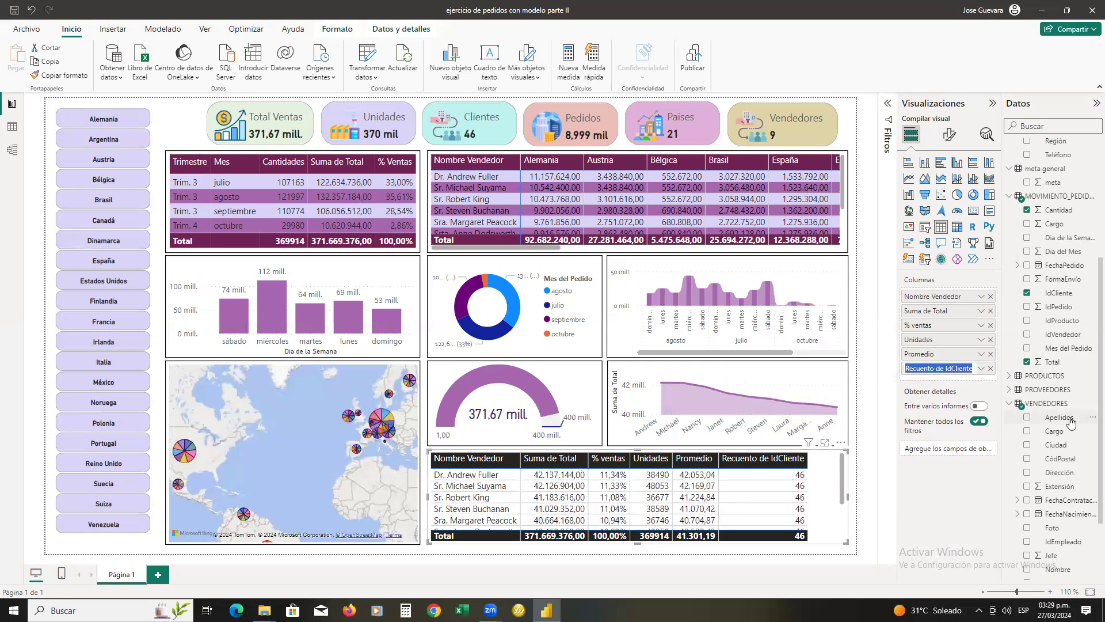
type("Clien")
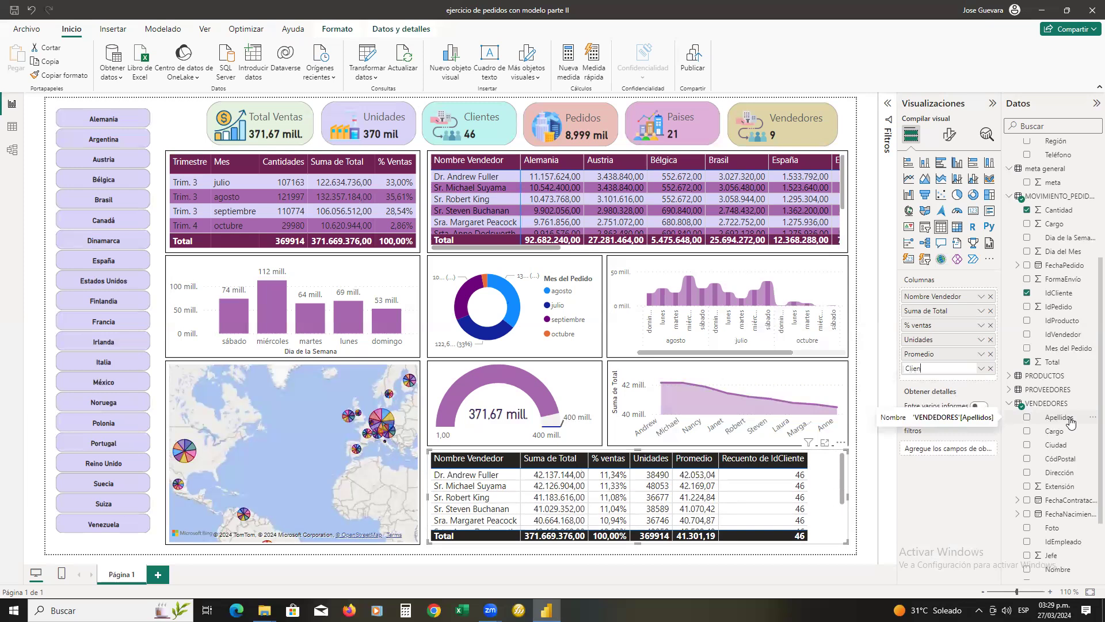
type("tes")
key("Return")
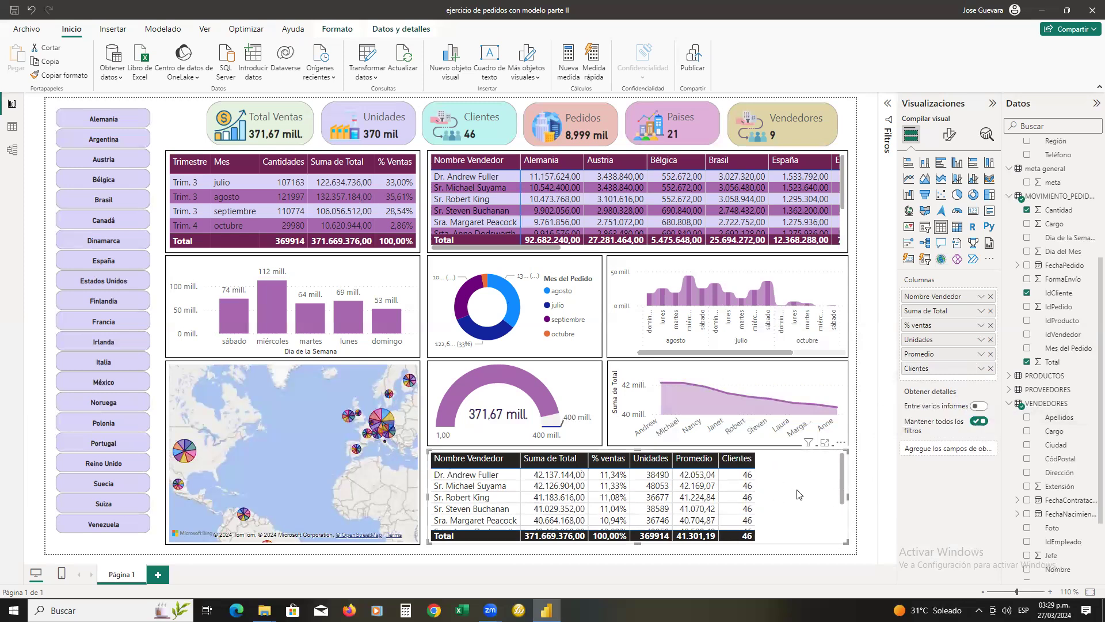
scroll(693, 492, "down", 2)
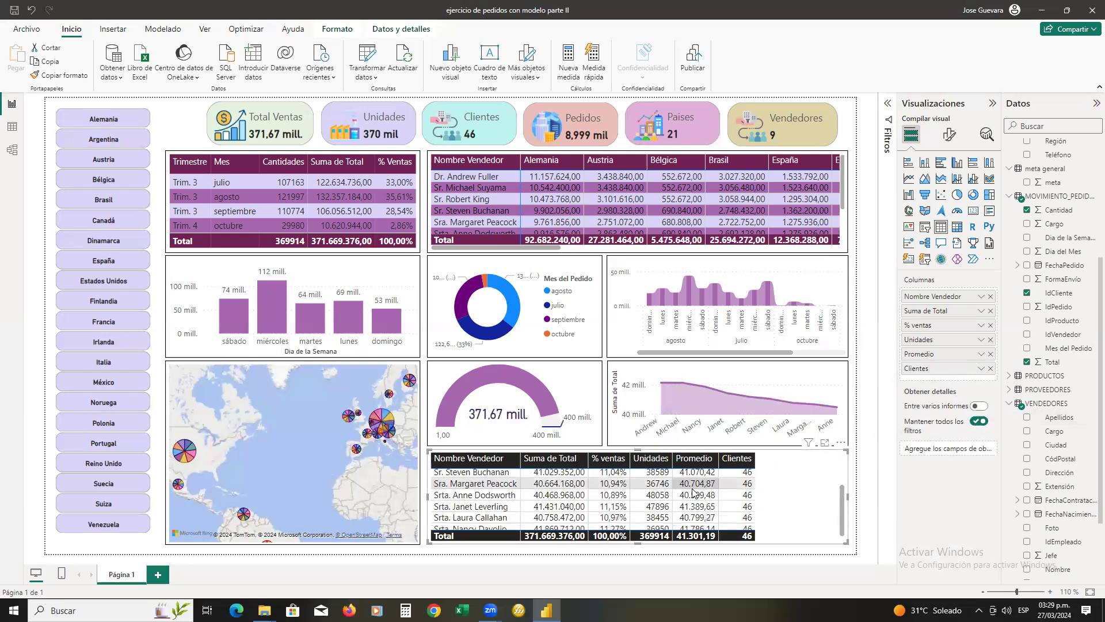
scroll(693, 492, "up", 2)
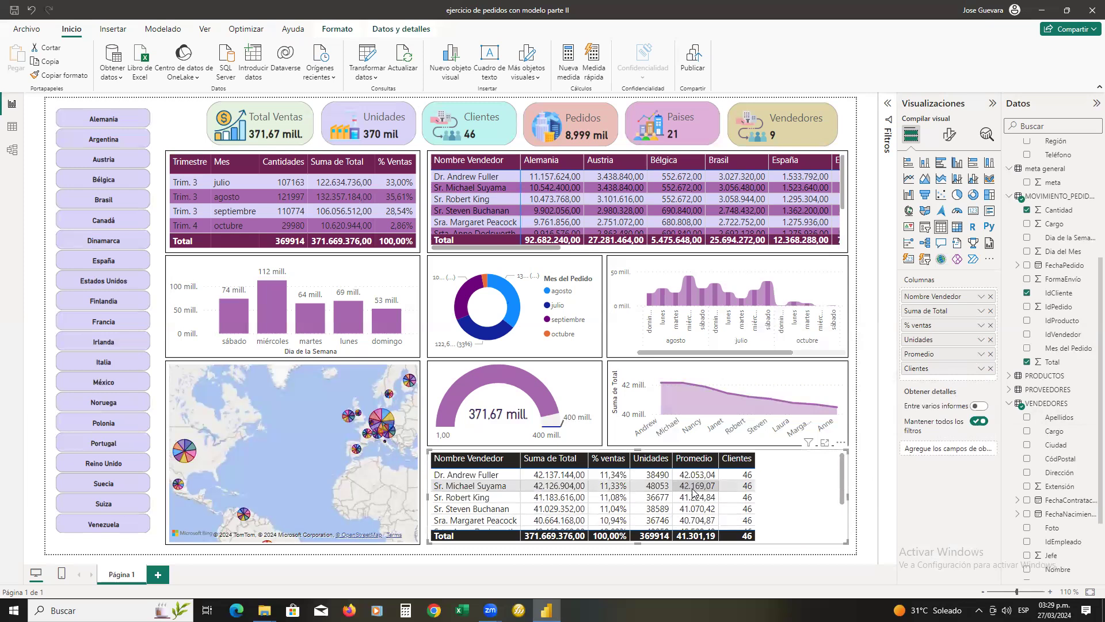
left_click(737, 459)
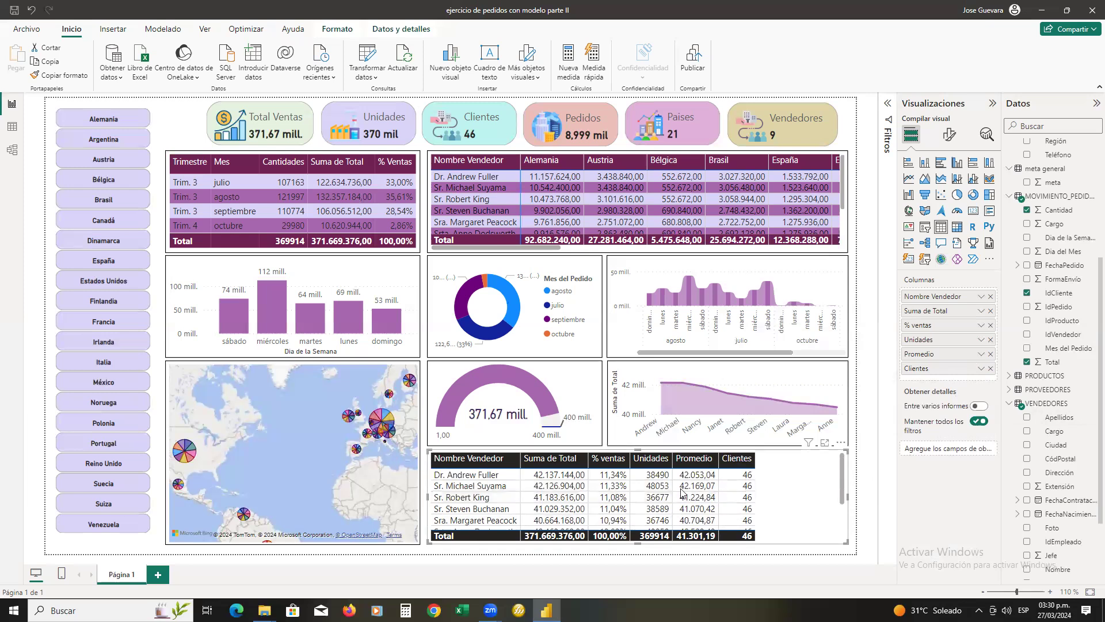
scroll(682, 496, "down", 2)
scroll(681, 496, "up", 2)
Step: Add the Cargo field from MOVIMIENTO_PEDIDOS to the seller table and rename its column as Cargo
scroll(1070, 324, "down", 3)
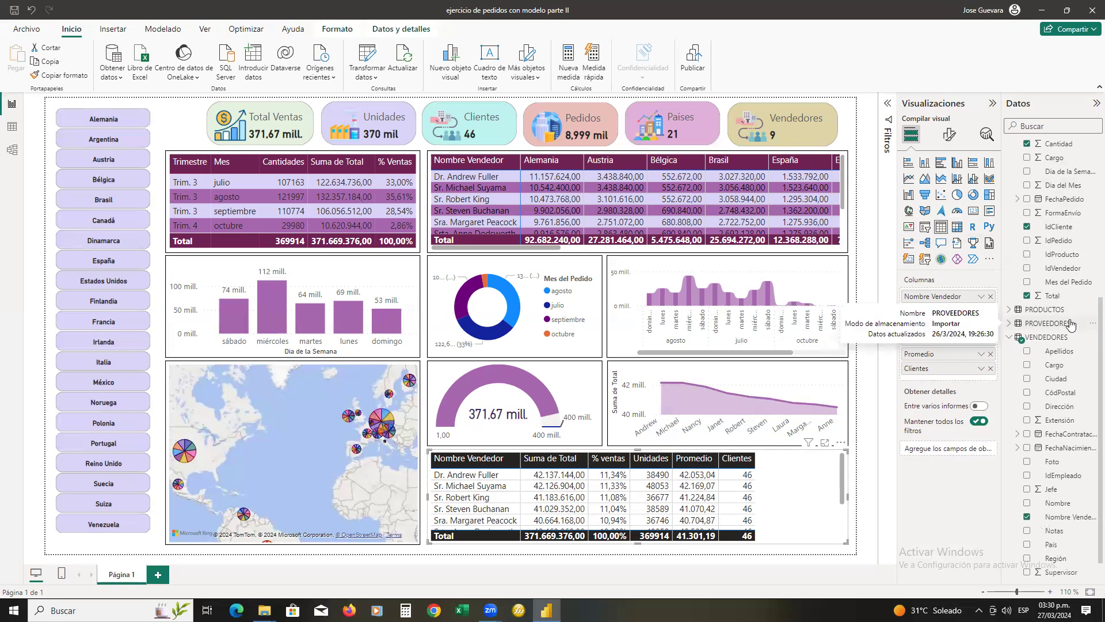
scroll(1069, 322, "up", 3)
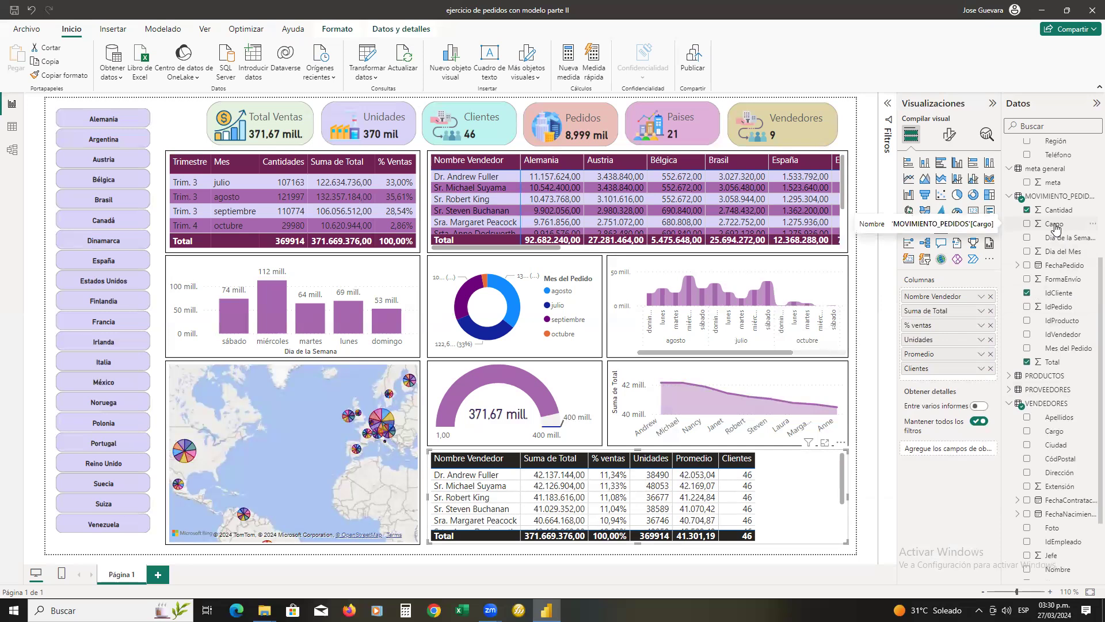
left_click_drag(1055, 228, 789, 475)
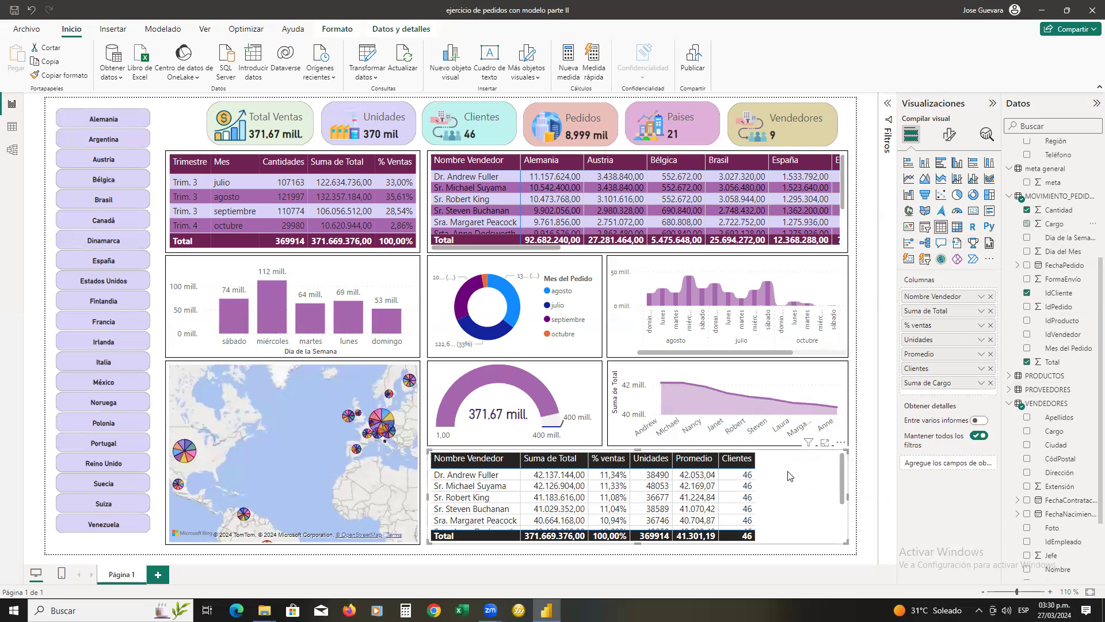
double_click(958, 382)
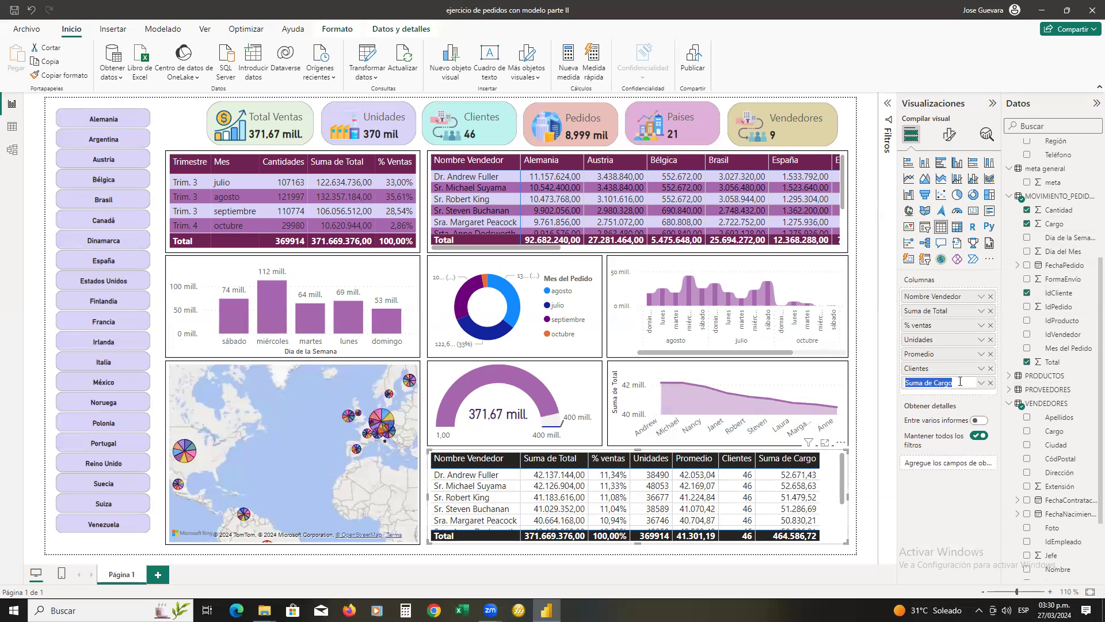
type("Carg")
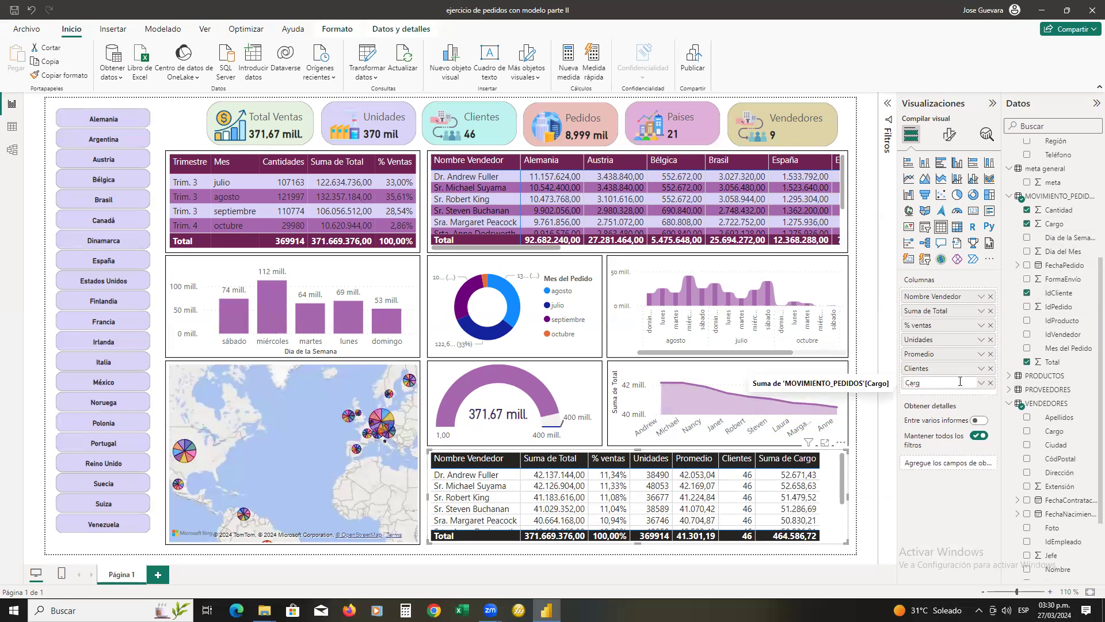
type("o")
key("Return")
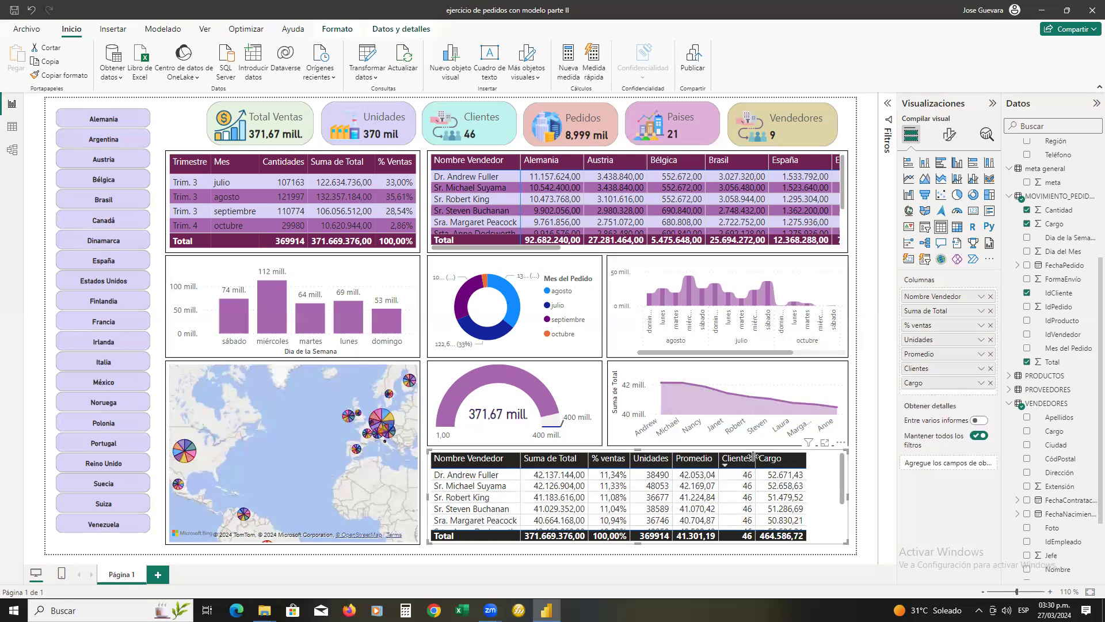
Step: Widen the Suma de Total, % ventas, Unidades, Promedio and Clientes columns so the seller table fills its frame
left_click_drag(755, 459, 762, 457)
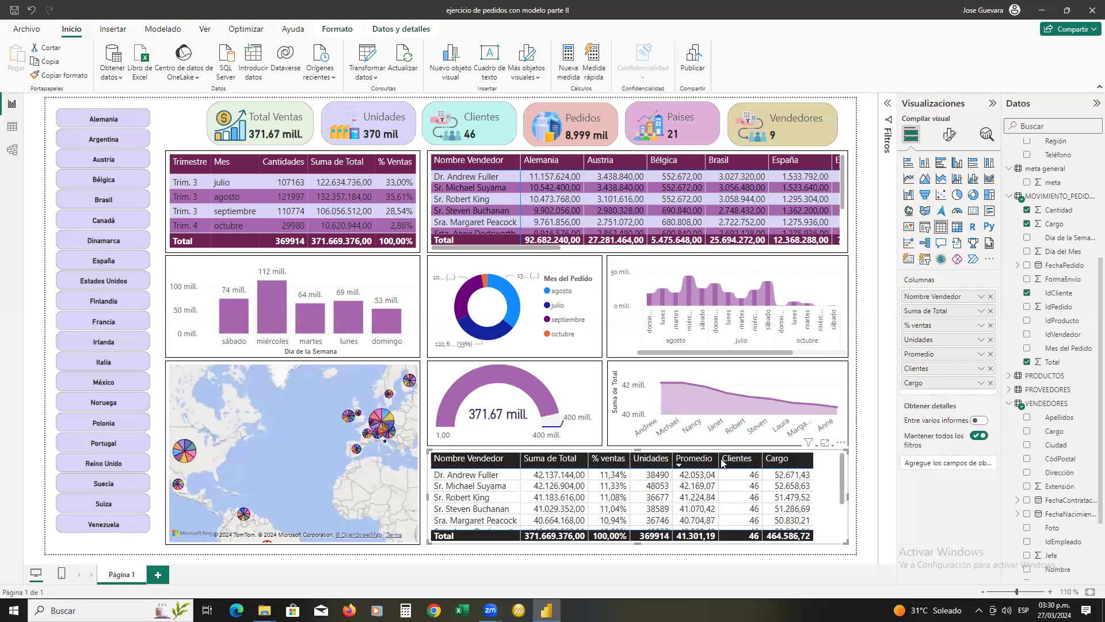
left_click_drag(719, 459, 714, 459)
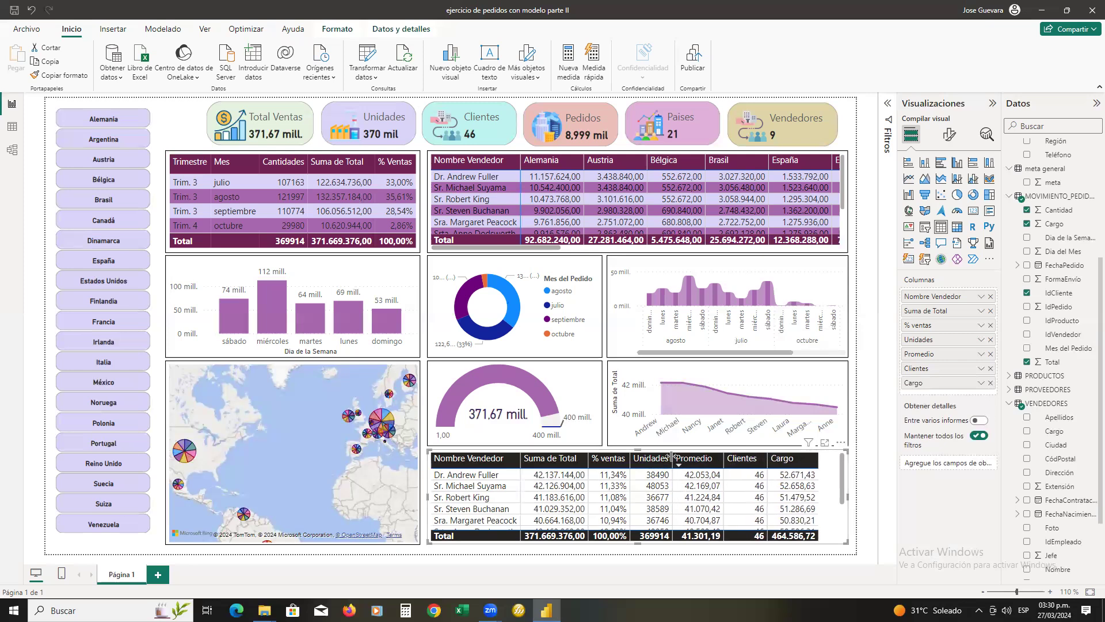
left_click_drag(672, 459, 680, 458)
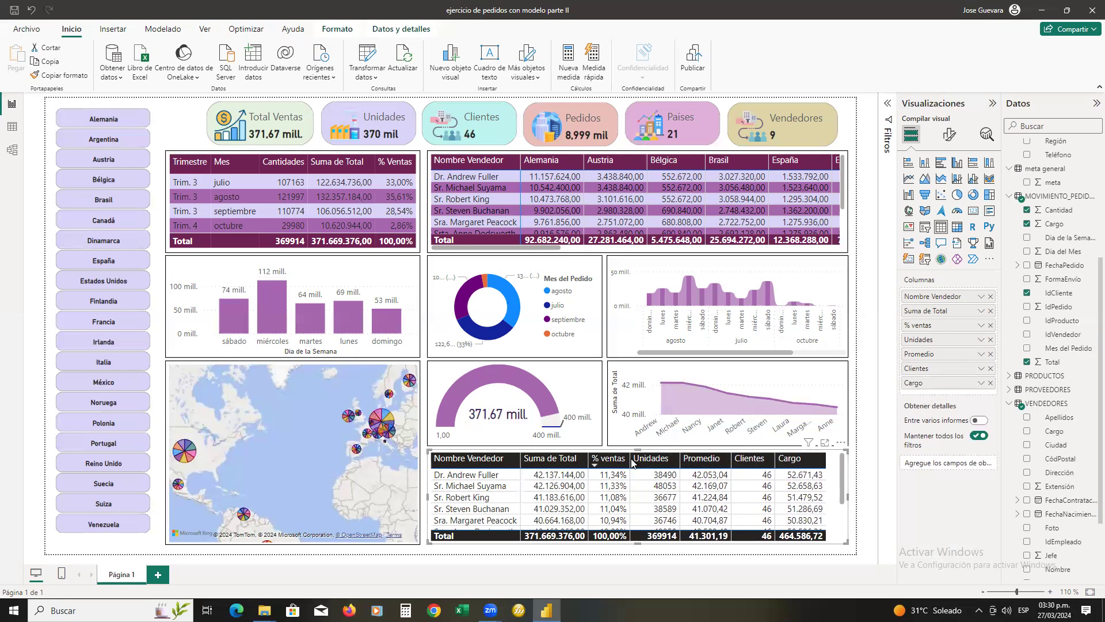
left_click_drag(631, 459, 638, 459)
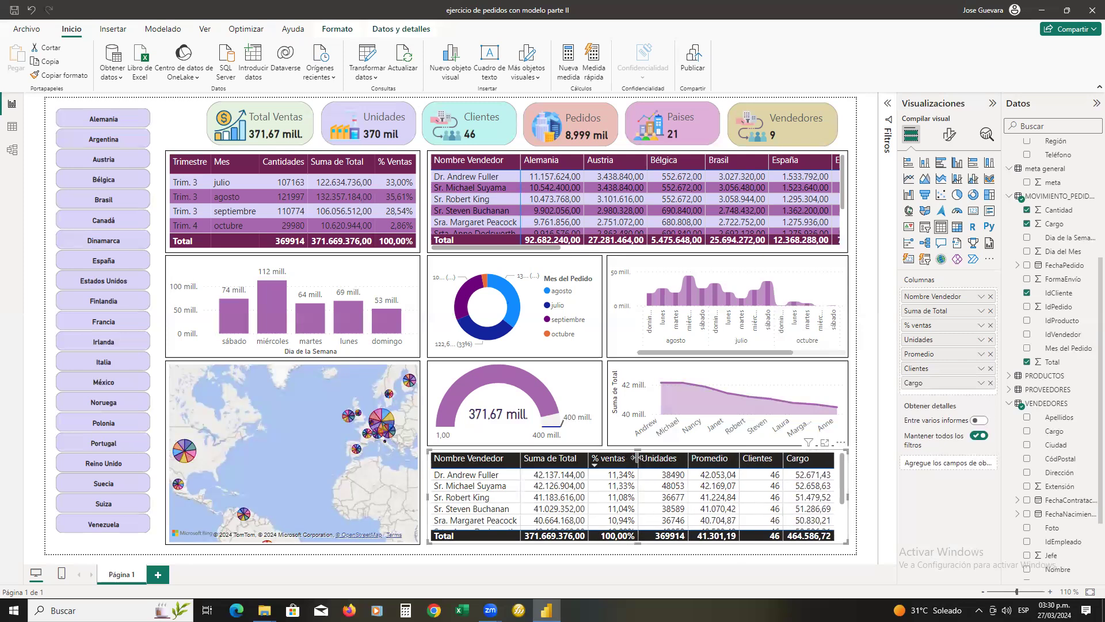
left_click(521, 458)
left_click_drag(523, 455, 527, 455)
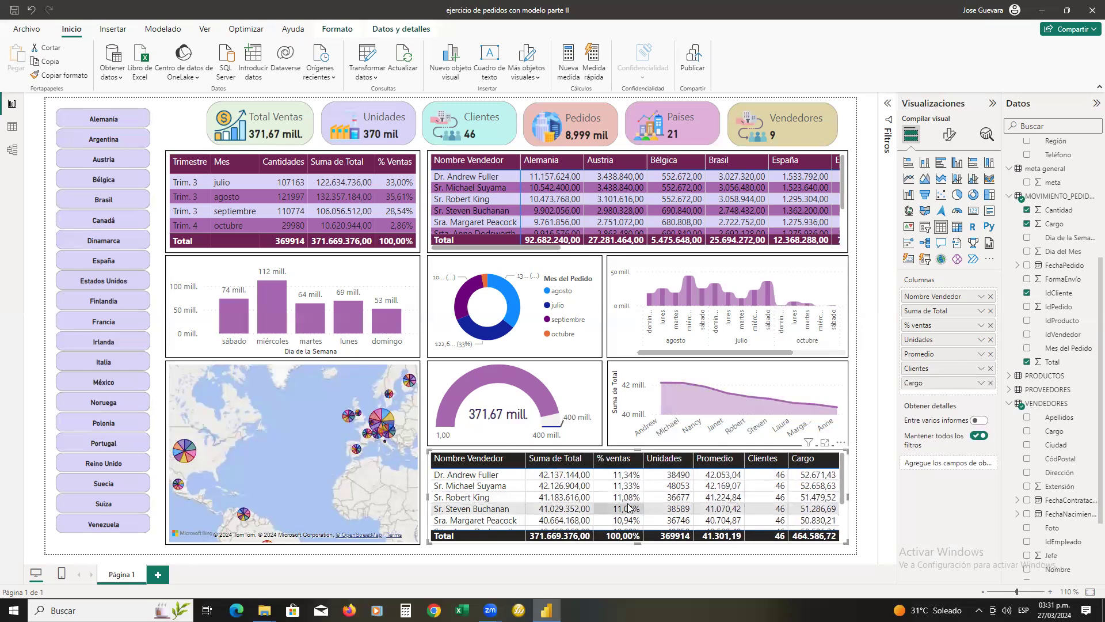
Step: Set the seller table's column header background to the purple theme colour #680078 after trying two other purples
left_click(949, 137)
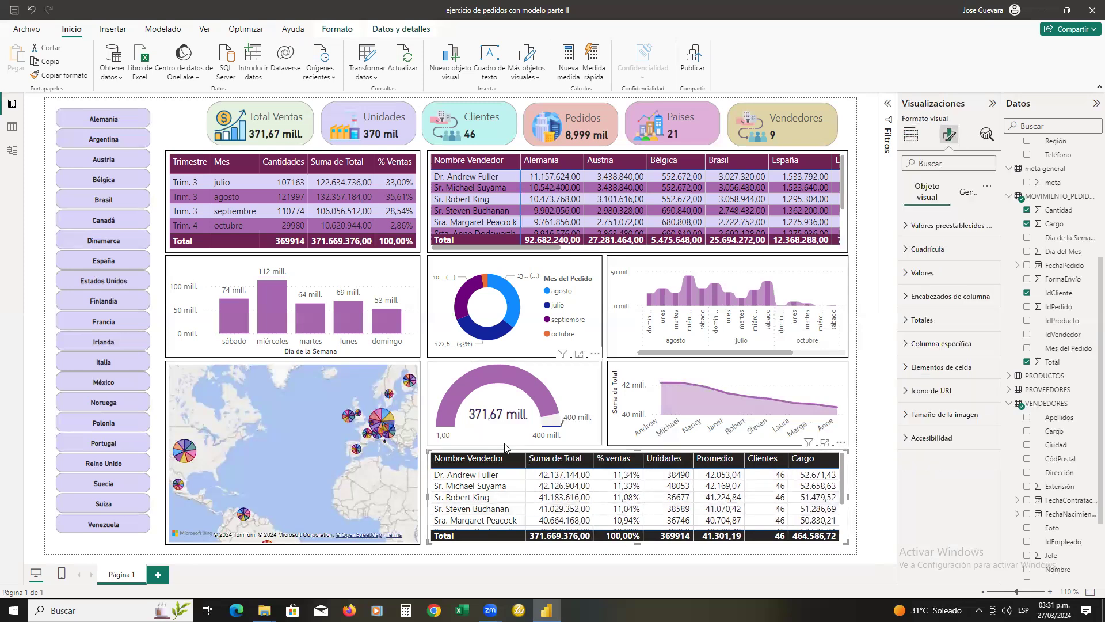
left_click(904, 298)
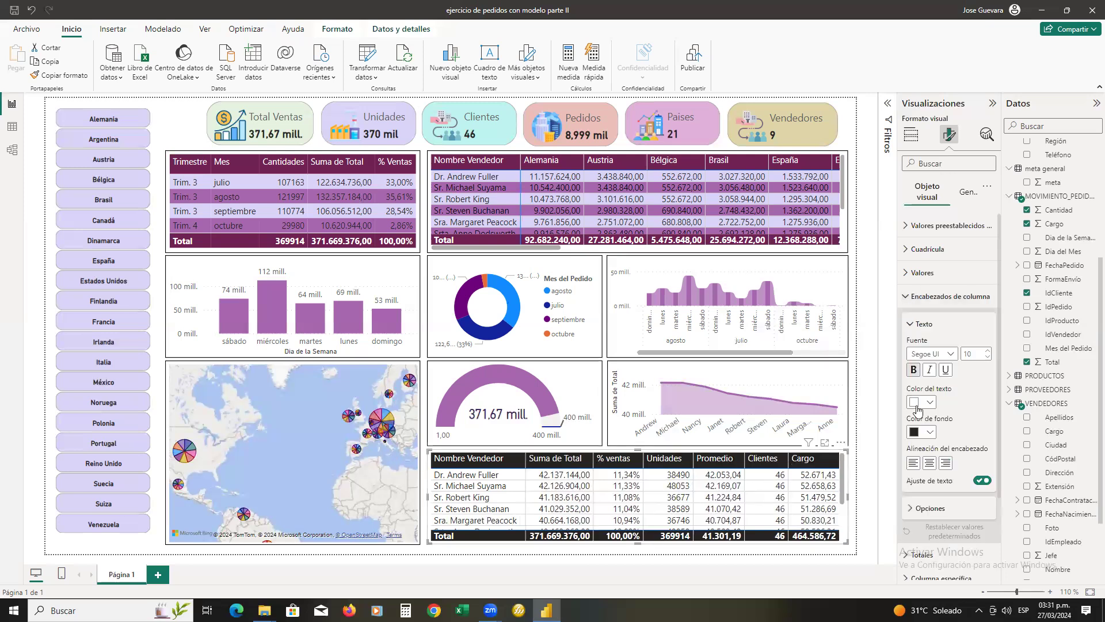
left_click(929, 432)
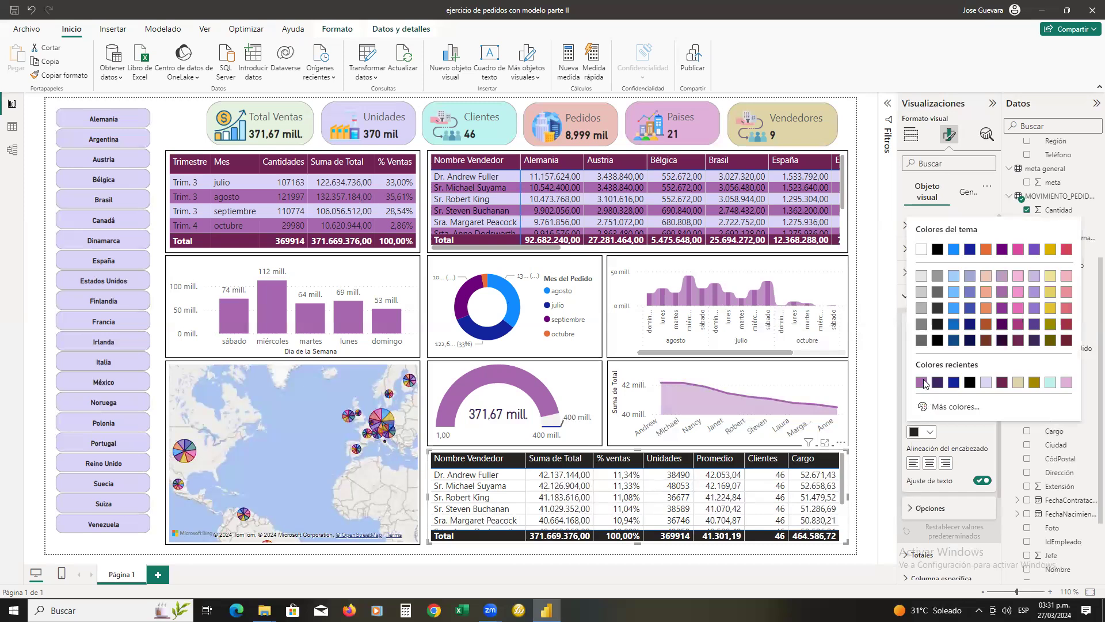
left_click(923, 383)
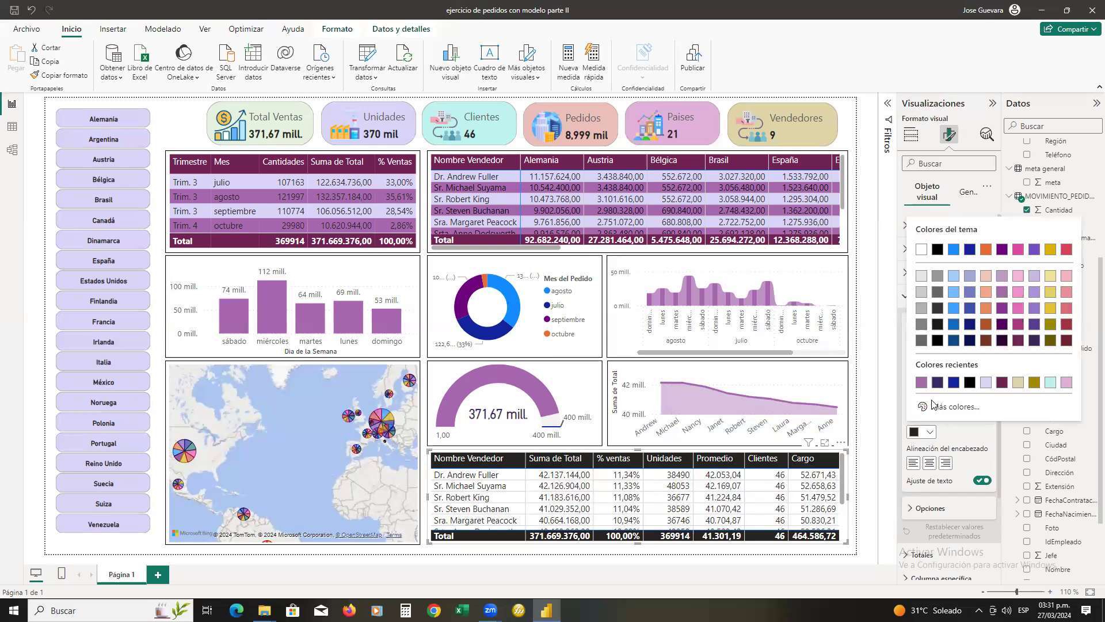
left_click(929, 433)
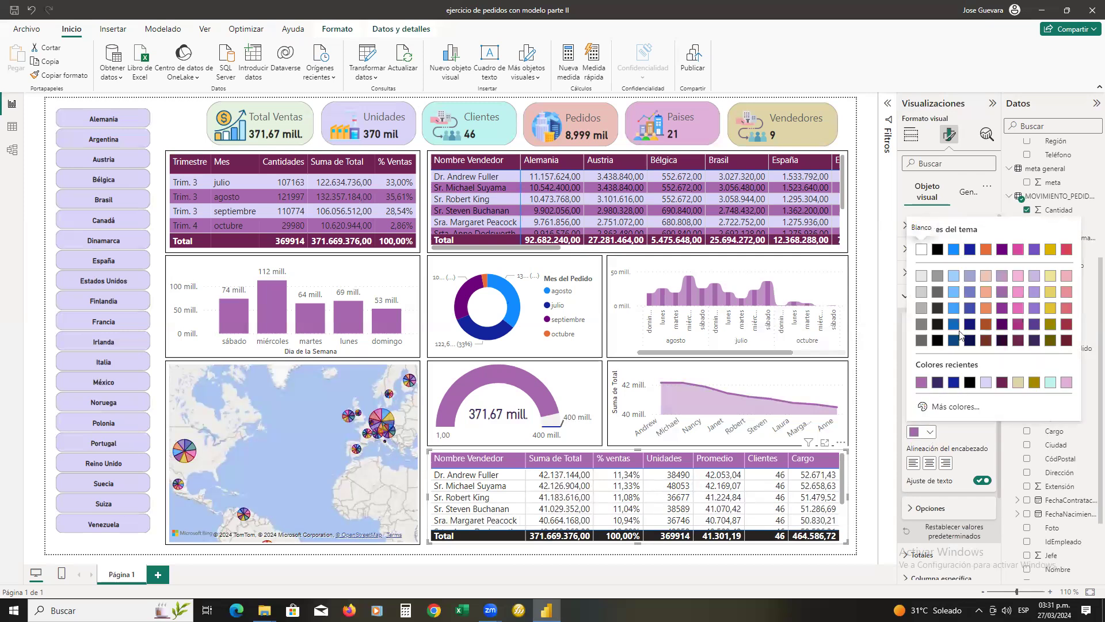
left_click(772, 391)
mouse_move(772, 391)
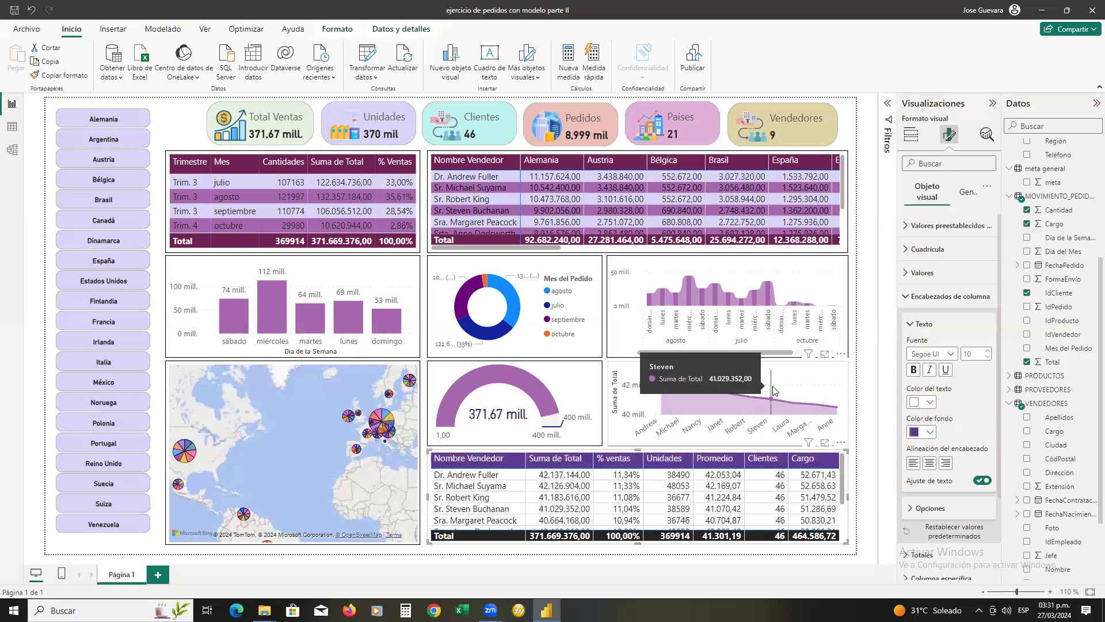
left_click(932, 432)
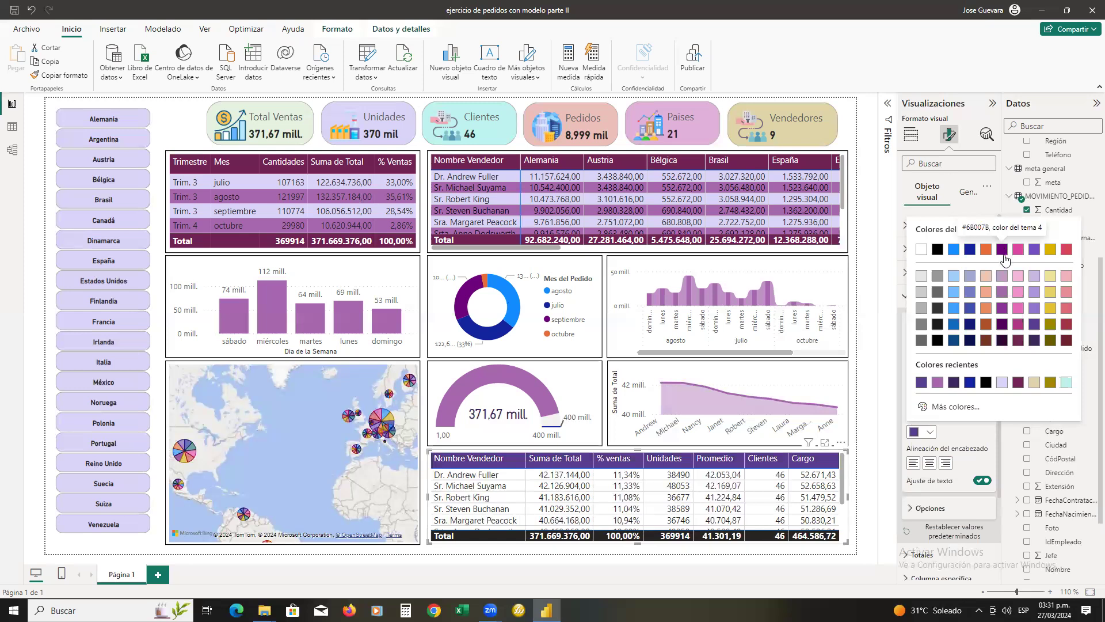
left_click(1002, 251)
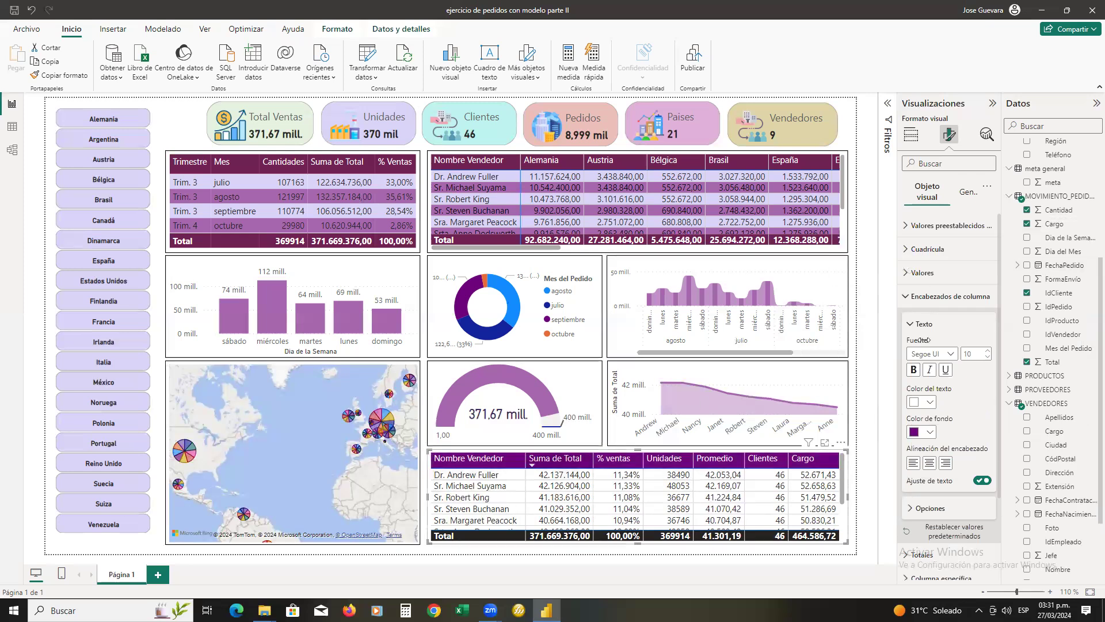
left_click(908, 300)
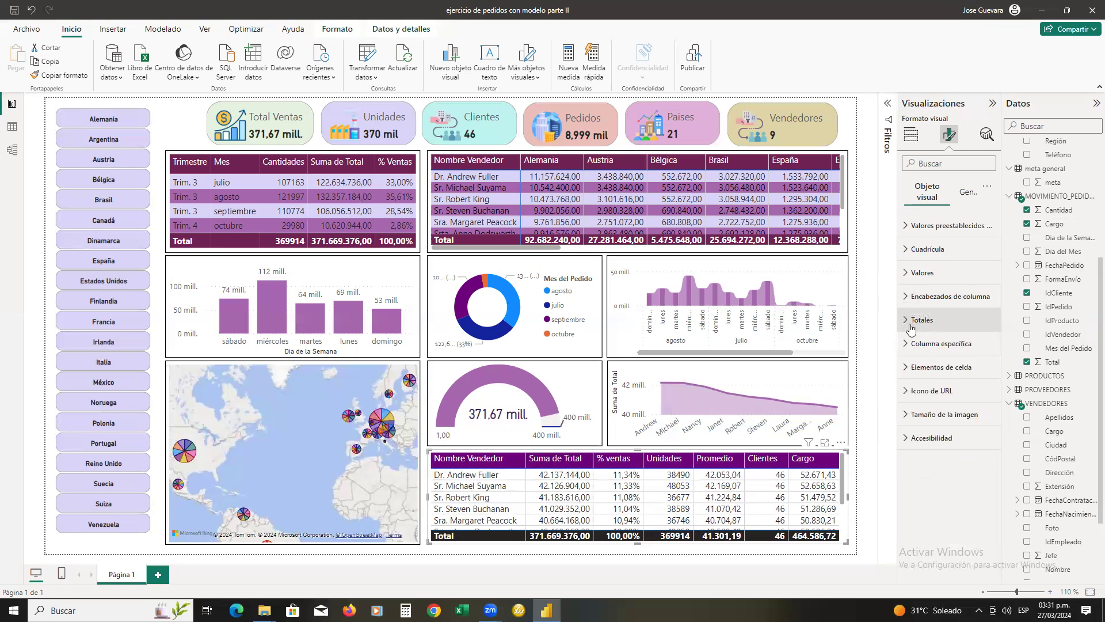
Step: Set the background of the seller table's totals row to the same purple as its header, #680078
left_click(910, 326)
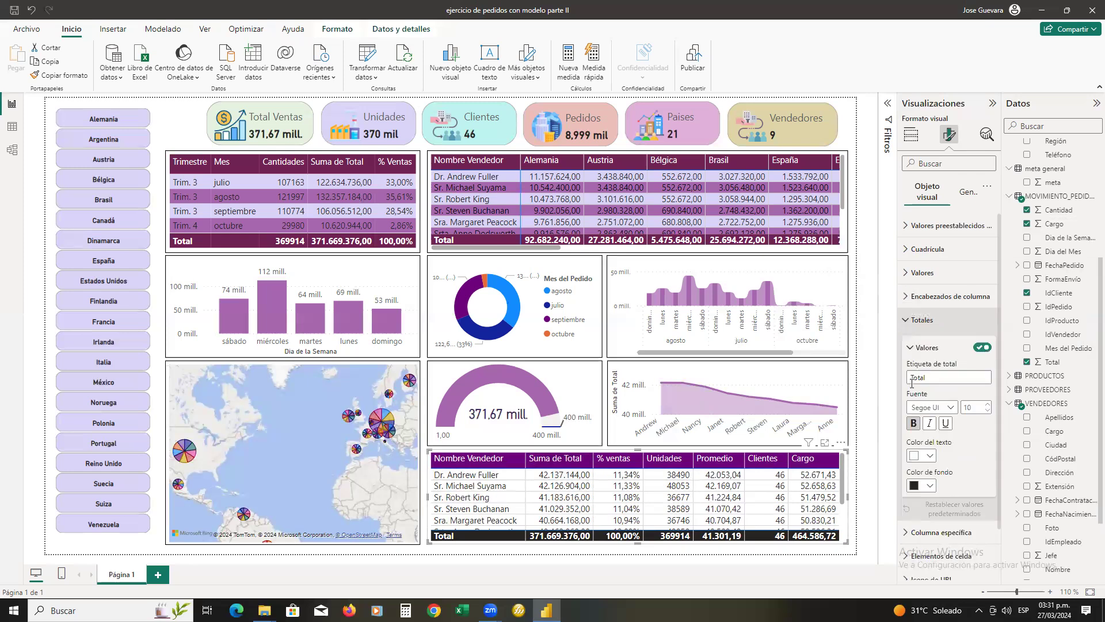
left_click(930, 487)
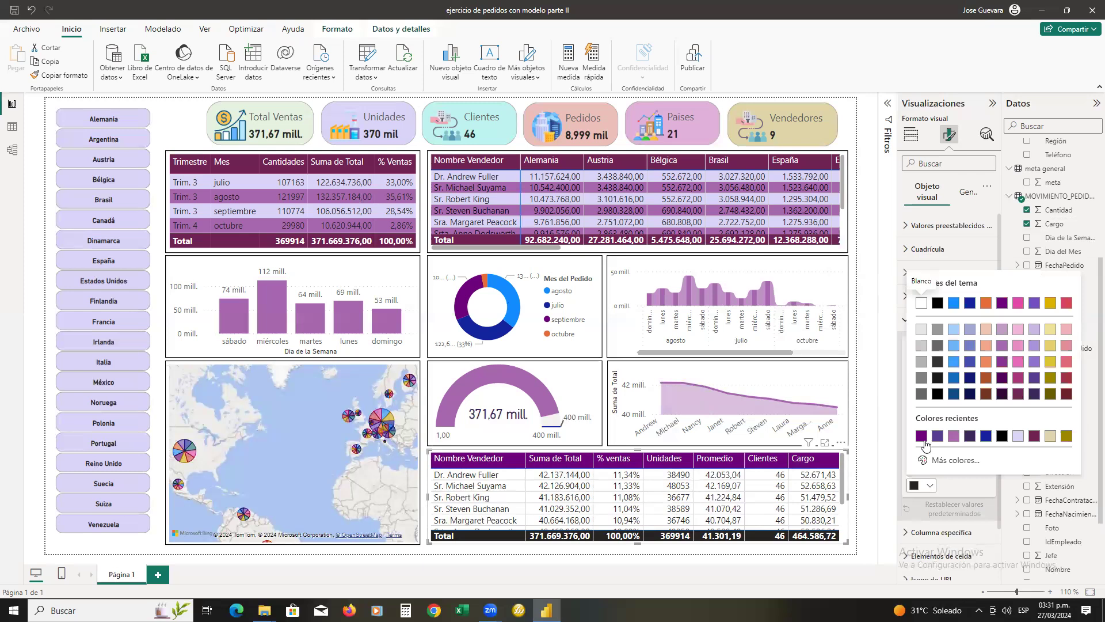
left_click(921, 436)
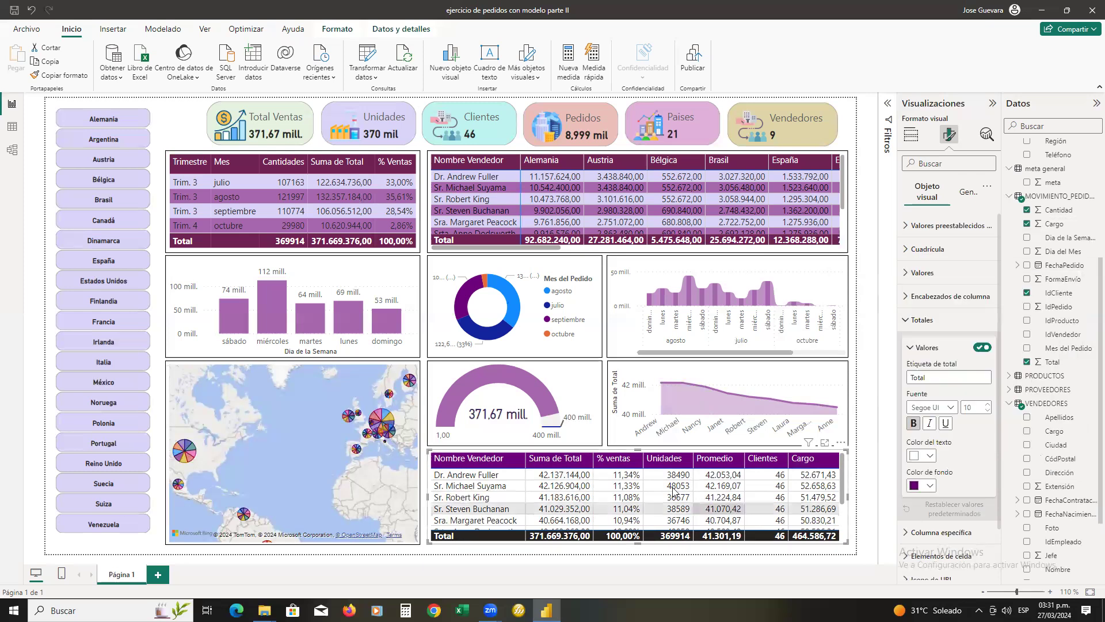
Step: Examine every seller row and the totals across the sales, percentage, units, average, clients and freight columns
scroll(703, 487, "down", 3)
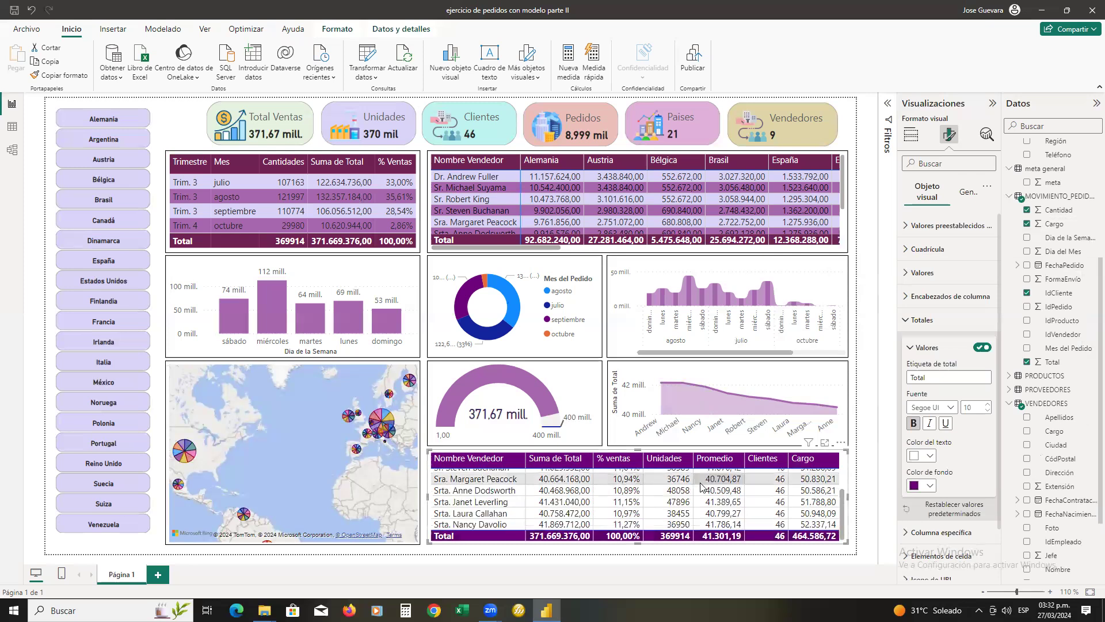
scroll(703, 487, "up", 3)
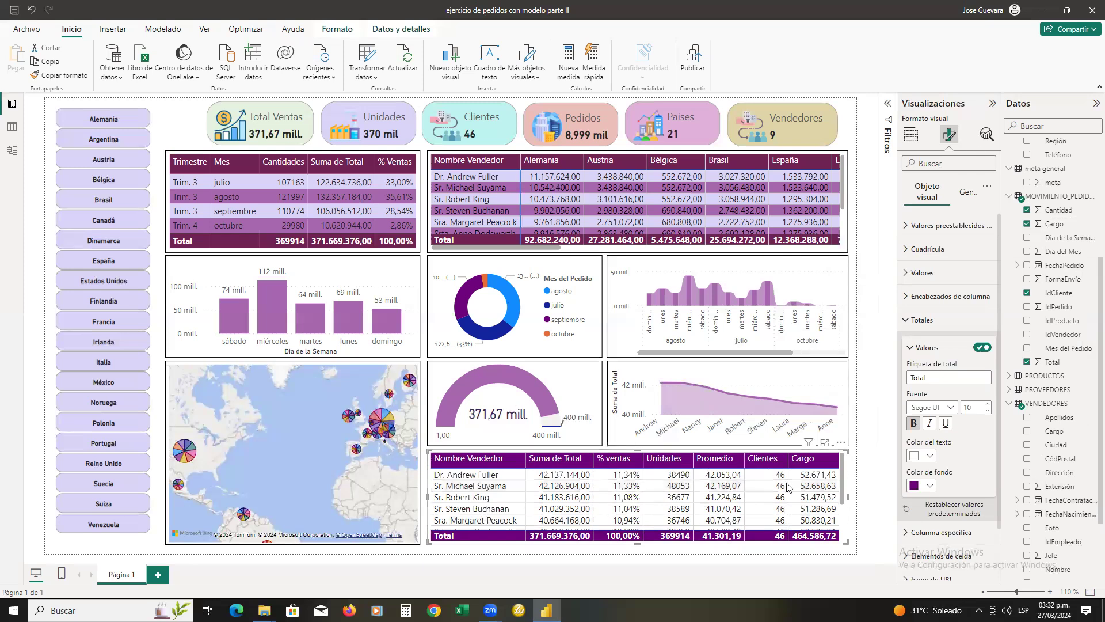
scroll(577, 498, "down", 2)
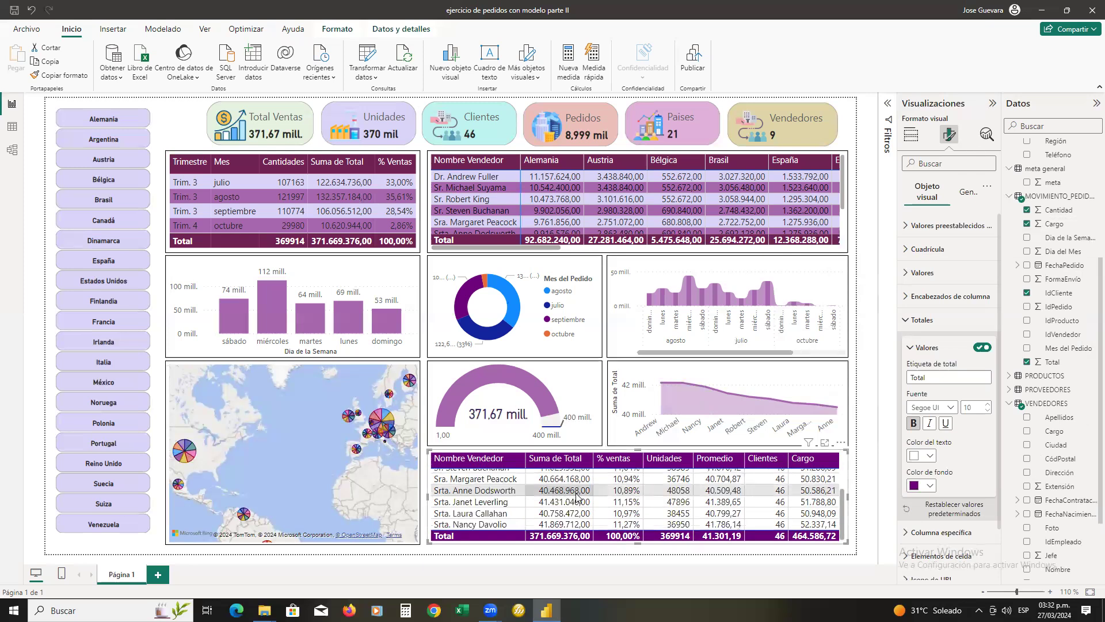
scroll(582, 497, "down", 2)
scroll(583, 496, "up", 4)
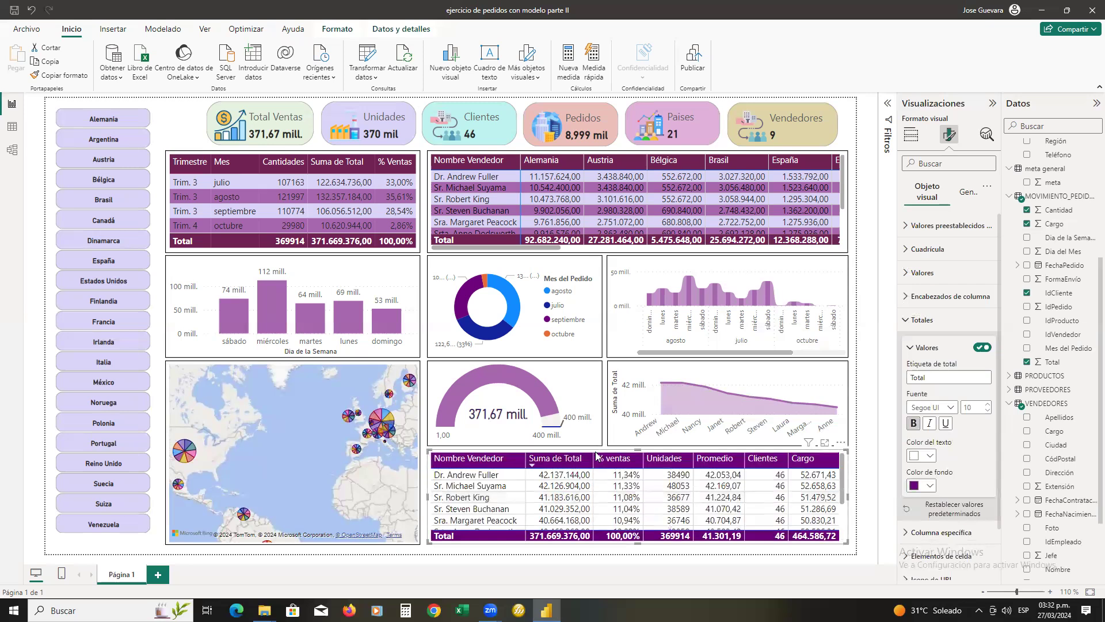
left_click(578, 461)
scroll(803, 493, "down", 3)
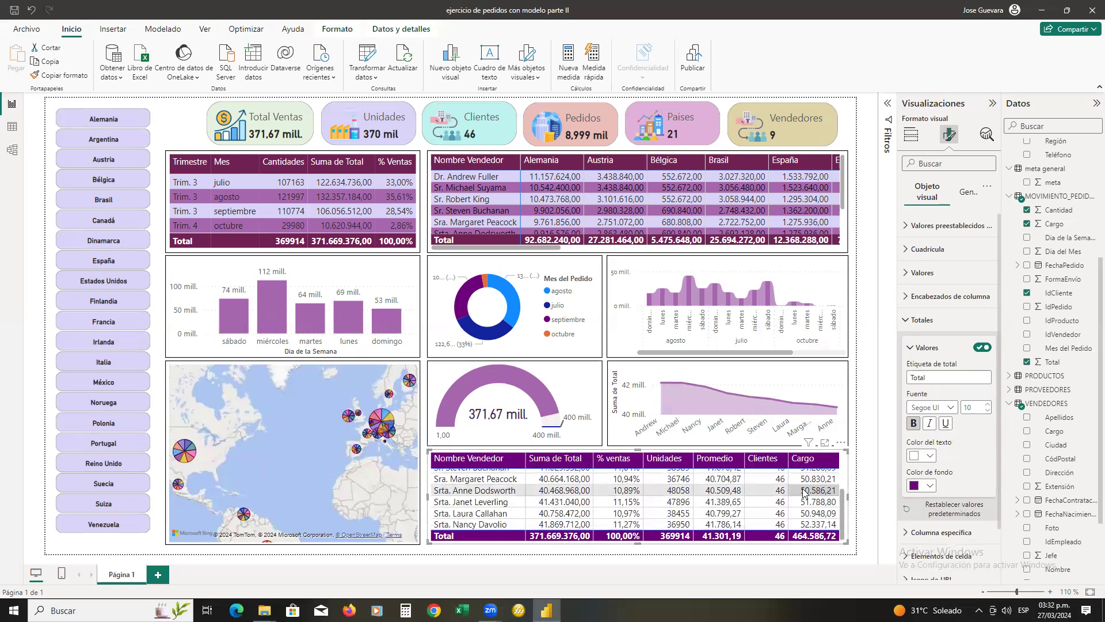
left_click(611, 458)
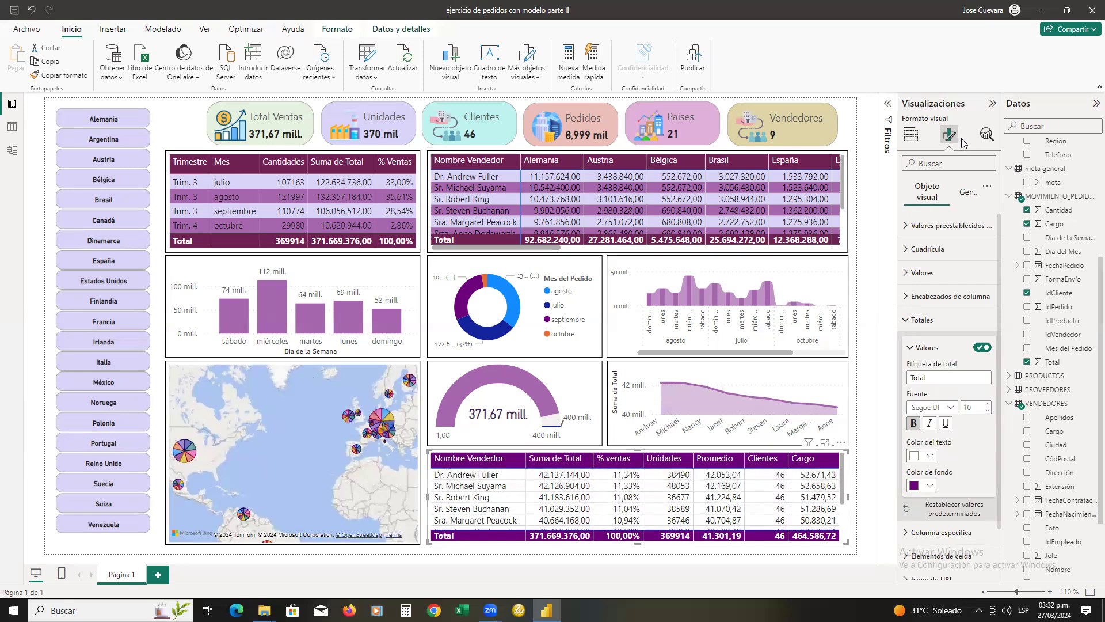
Step: Turn on conditional formatting icons in the cell elements for the seller table's Suma de Total column
left_click(907, 325)
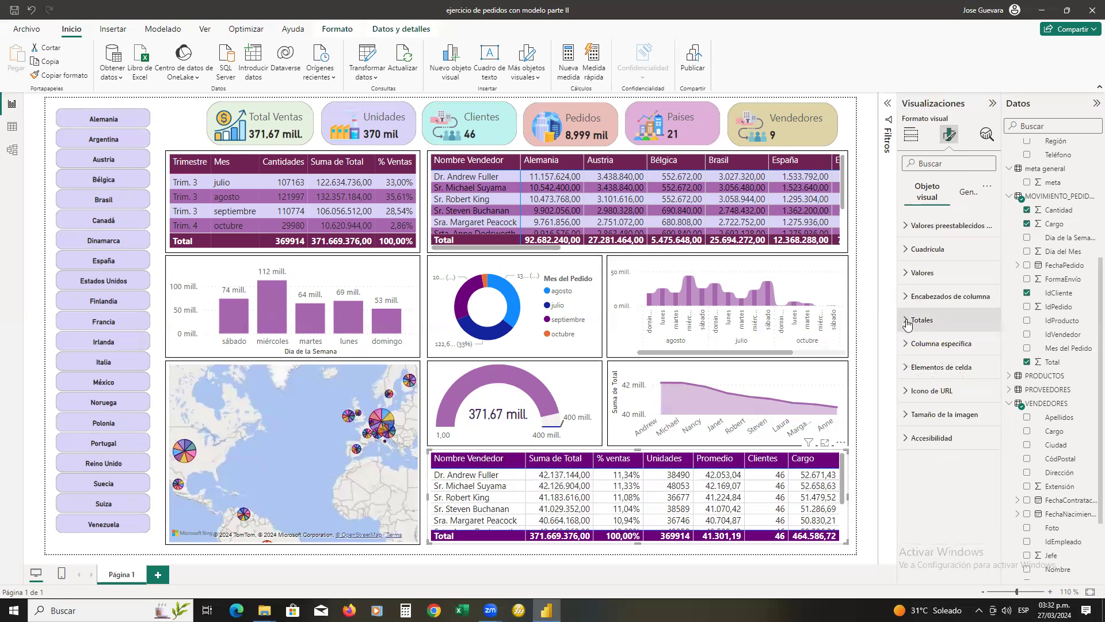
left_click(908, 369)
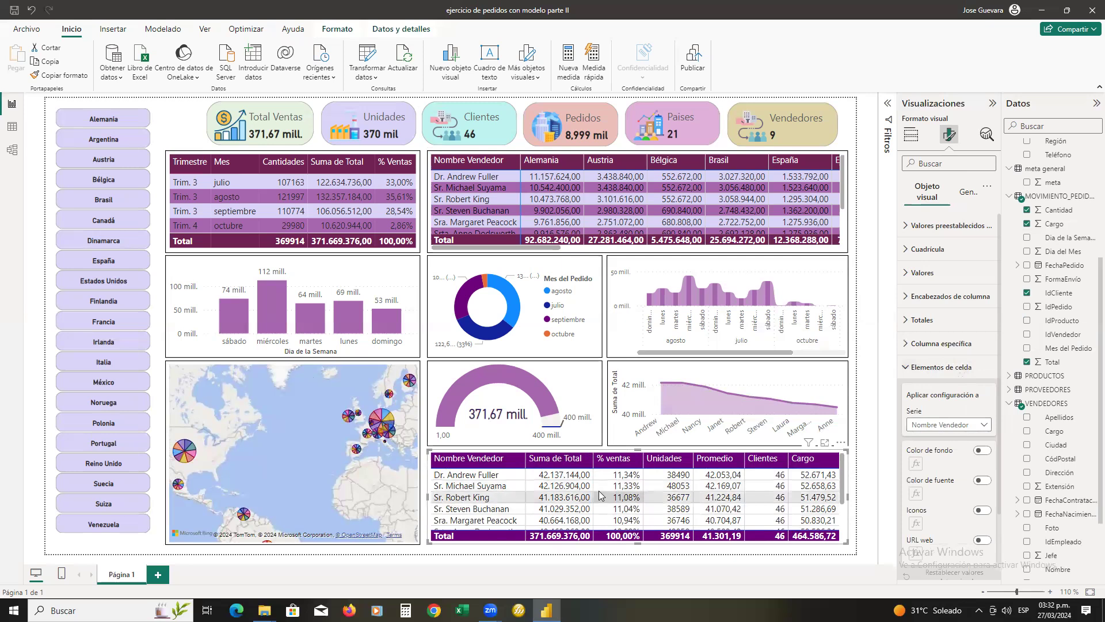
left_click(985, 426)
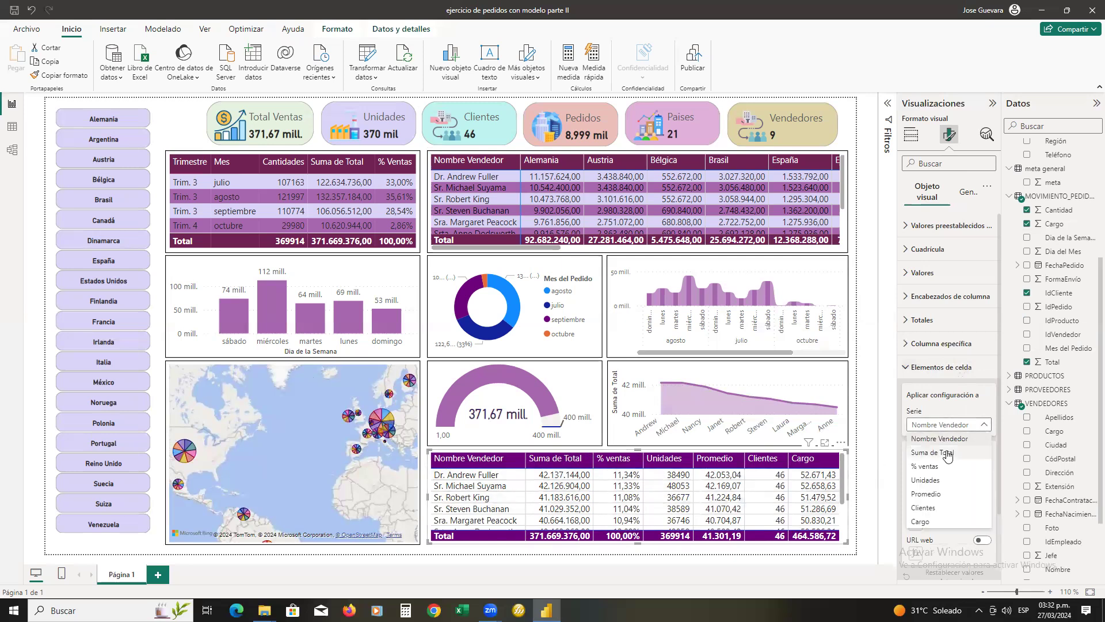
key("Escape")
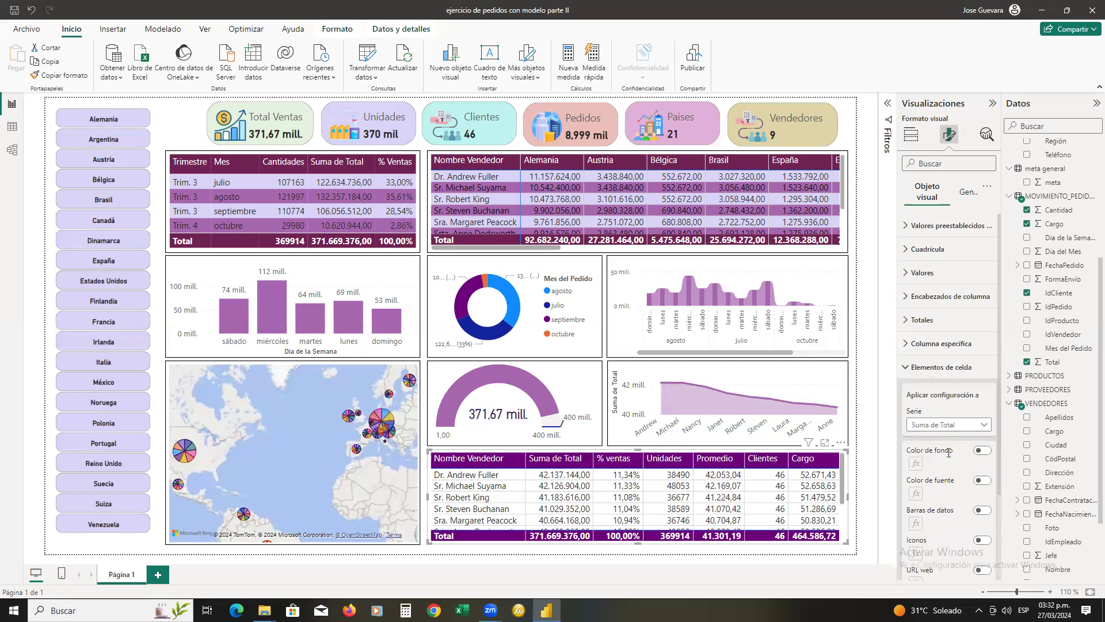
scroll(949, 453, "down", 1)
scroll(948, 453, "down", 1)
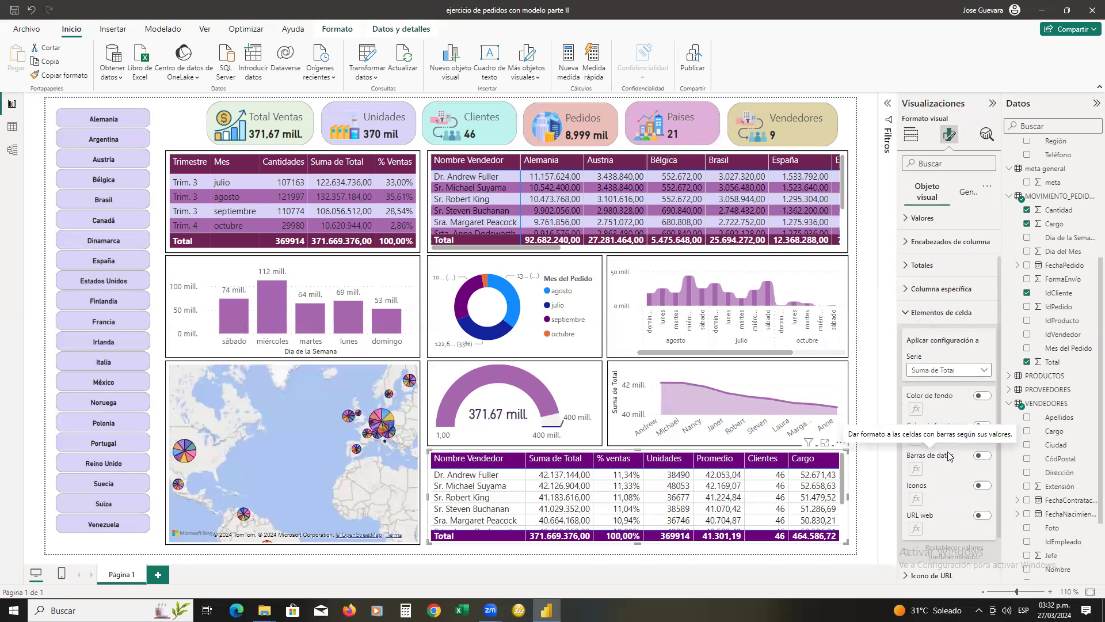
scroll(948, 453, "down", 2)
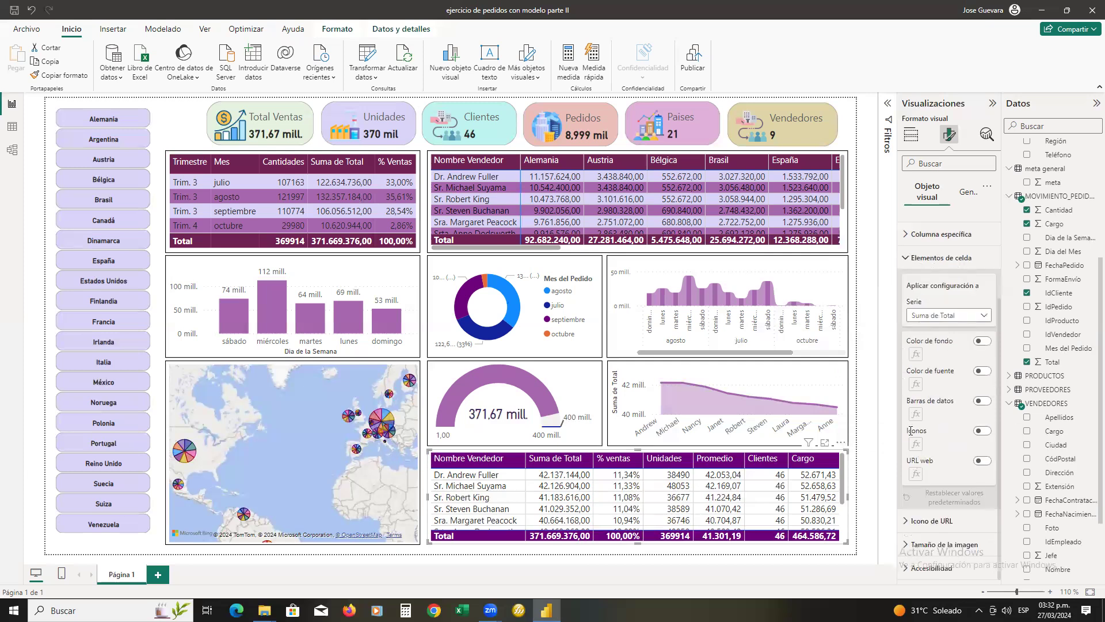
left_click(988, 434)
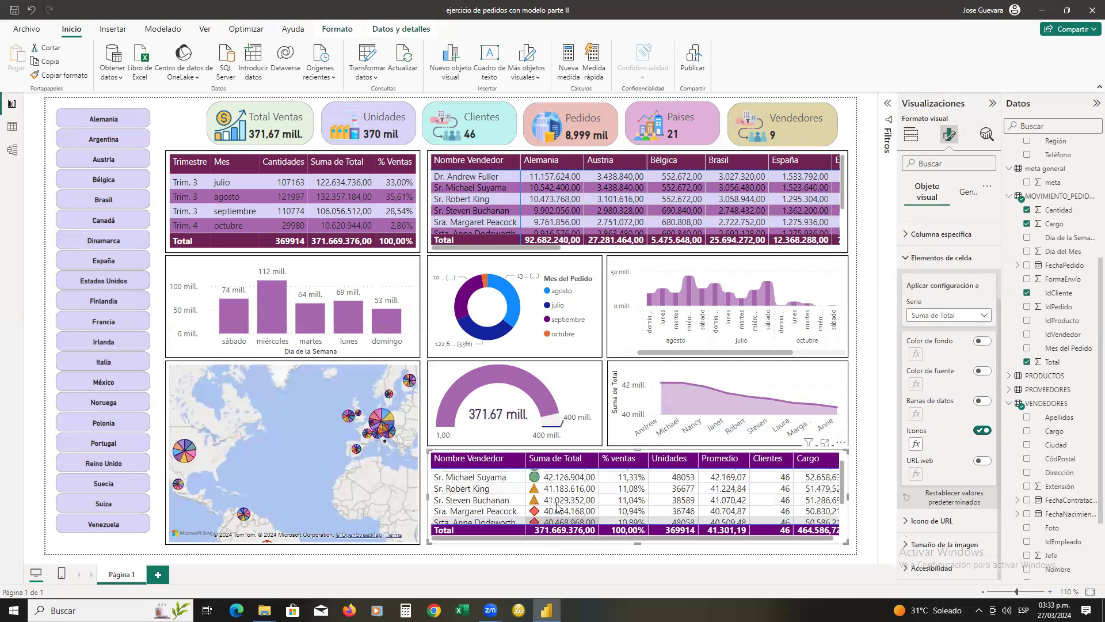
Step: Examine which icon each seller's Suma de Total value gets throughout the seller table
scroll(557, 515, "down", 1)
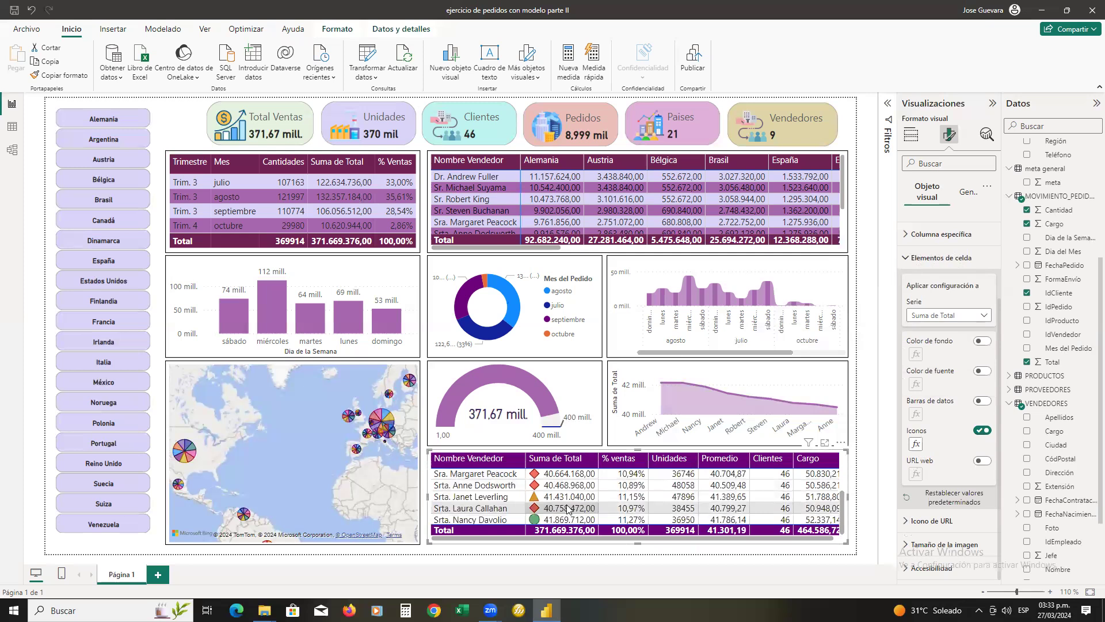
scroll(567, 509, "up", 1)
scroll(566, 509, "up", 1)
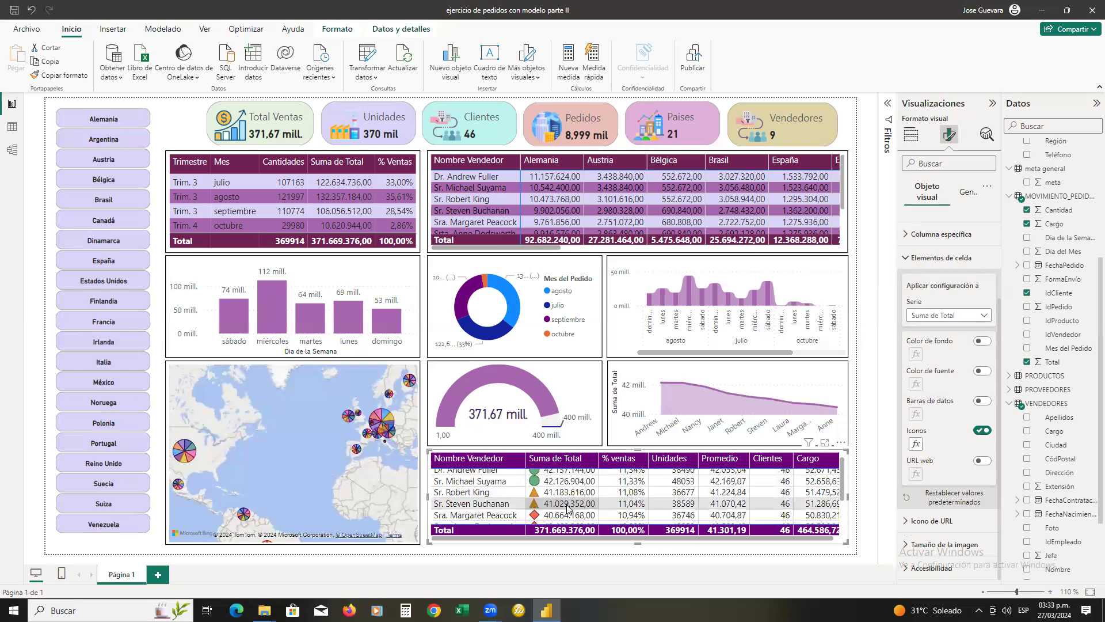
scroll(567, 509, "up", 1)
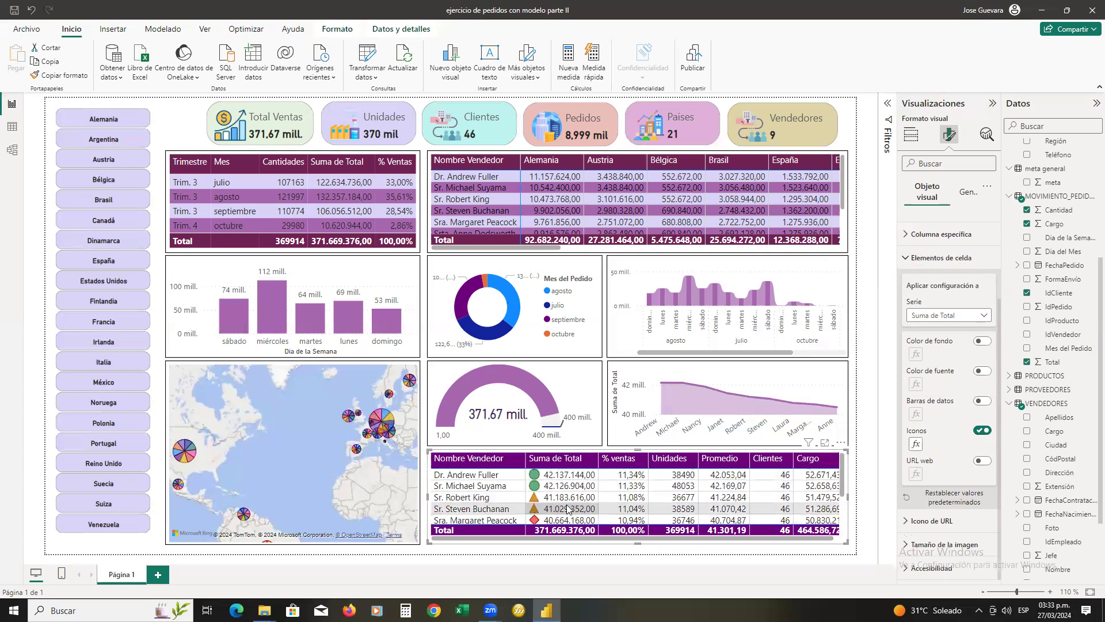
scroll(566, 508, "down", 1)
scroll(567, 509, "down", 3)
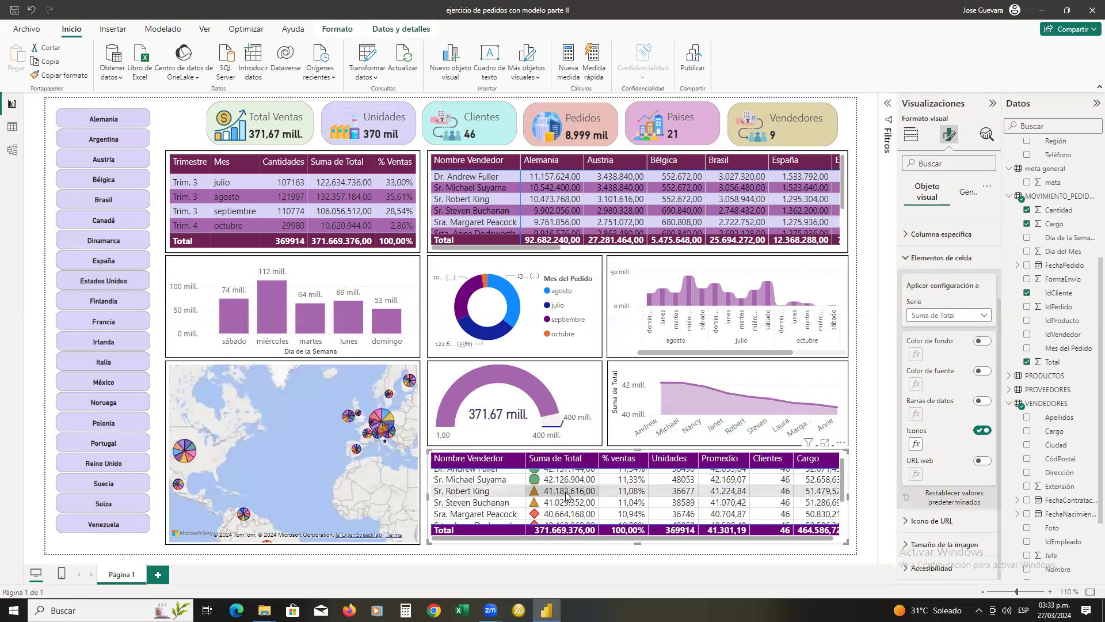
scroll(566, 496, "down", 2)
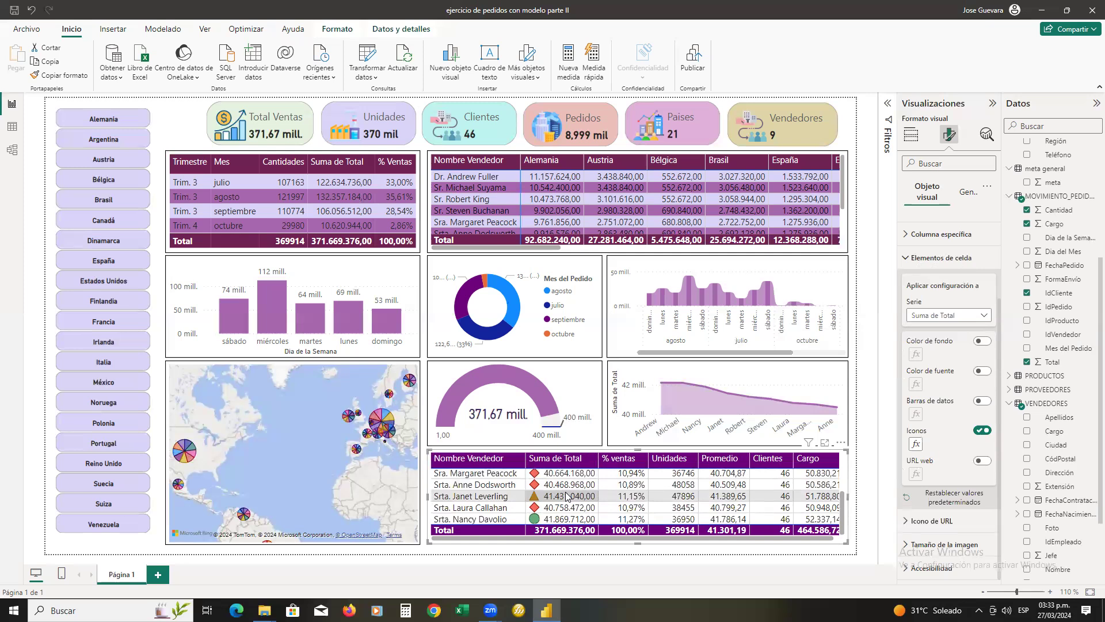
right_click(567, 495)
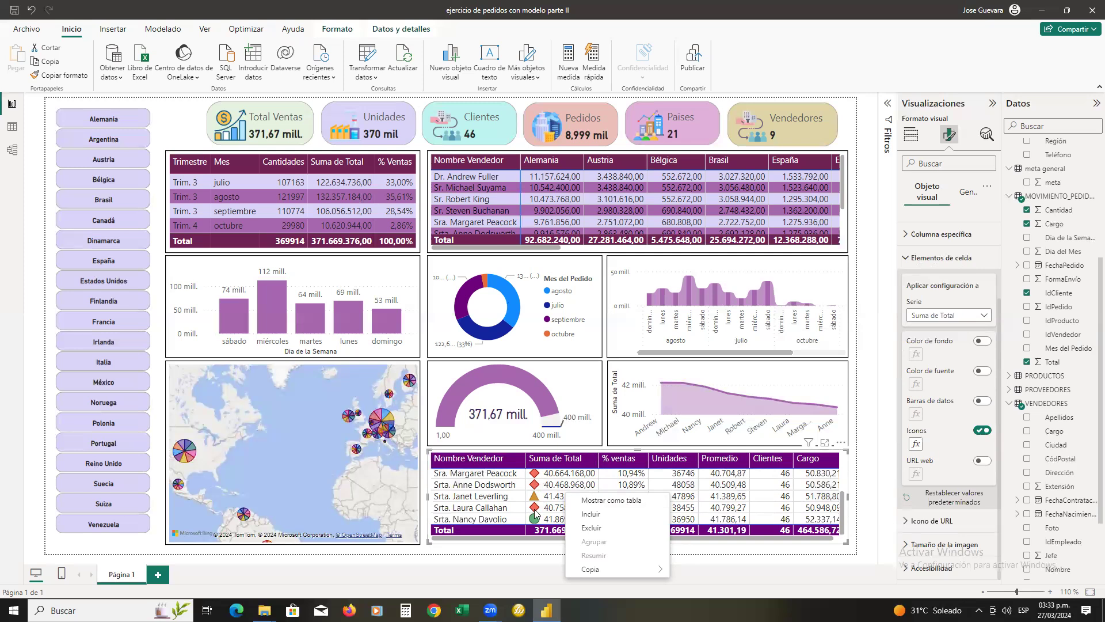
key("Escape")
scroll(565, 488, "up", 3)
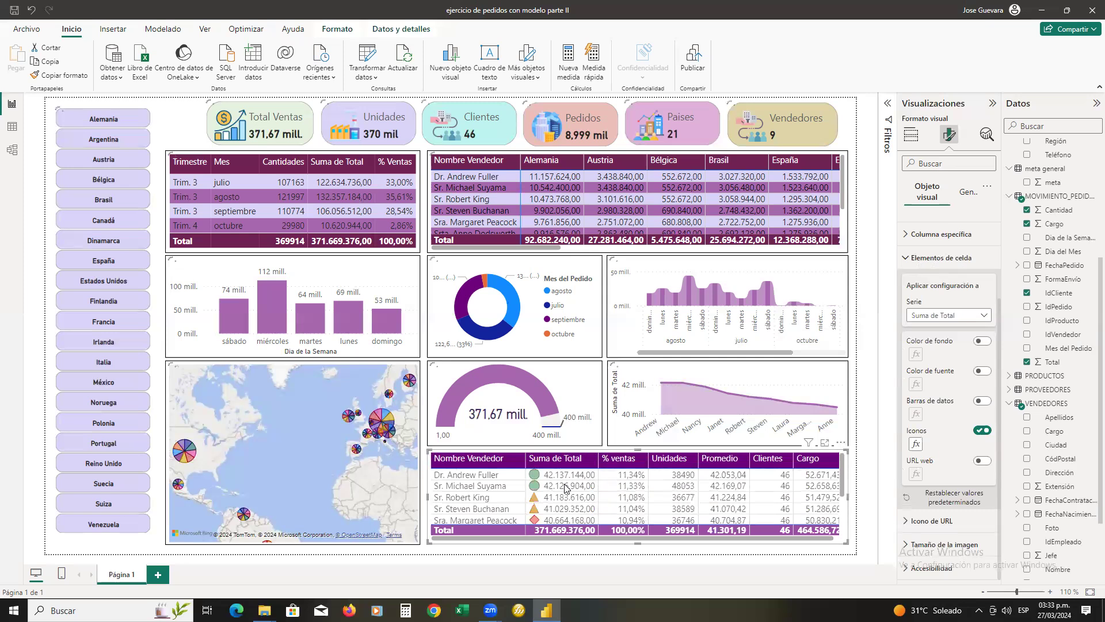
left_click(565, 486)
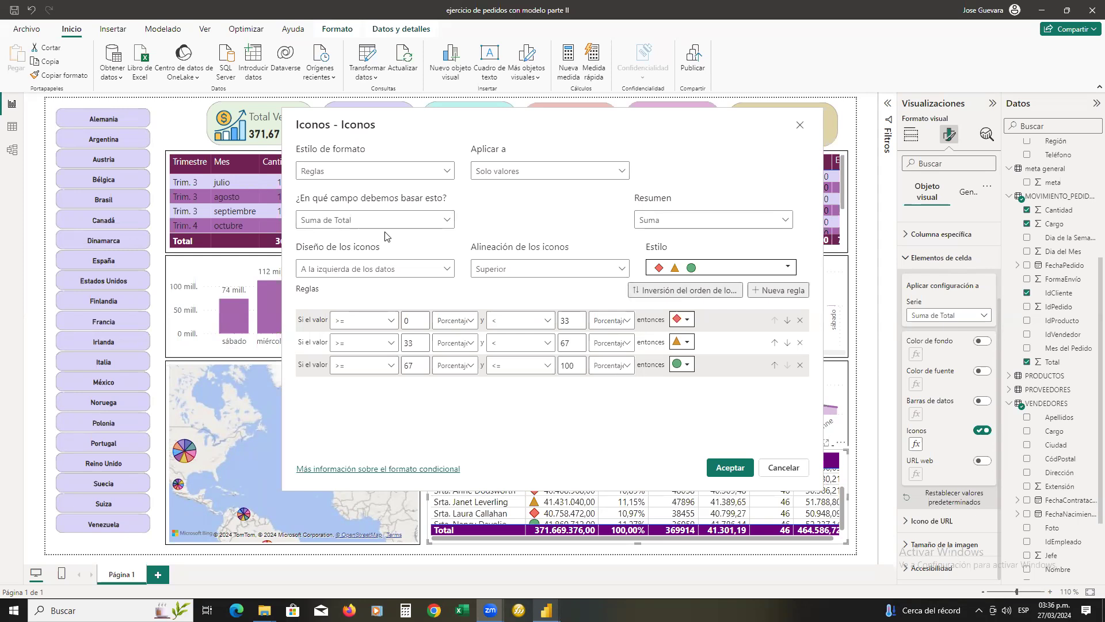
Step: Choose the circled cross, exclamation and check icon style for the Suma de Total rules and invert the icon order
left_click(699, 268)
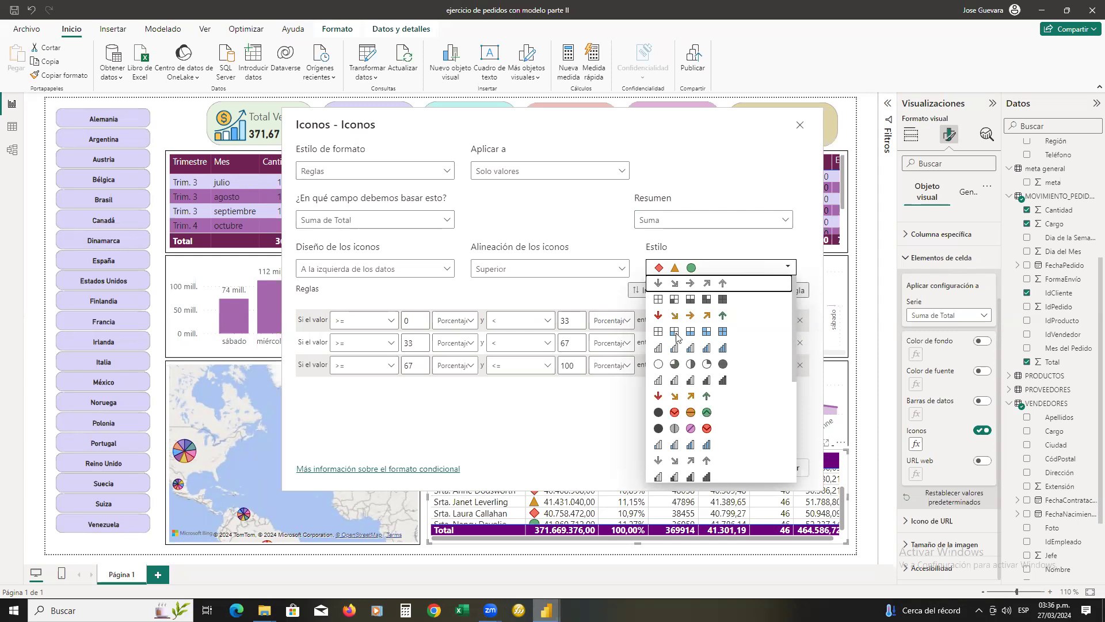
scroll(663, 432, "down", 3)
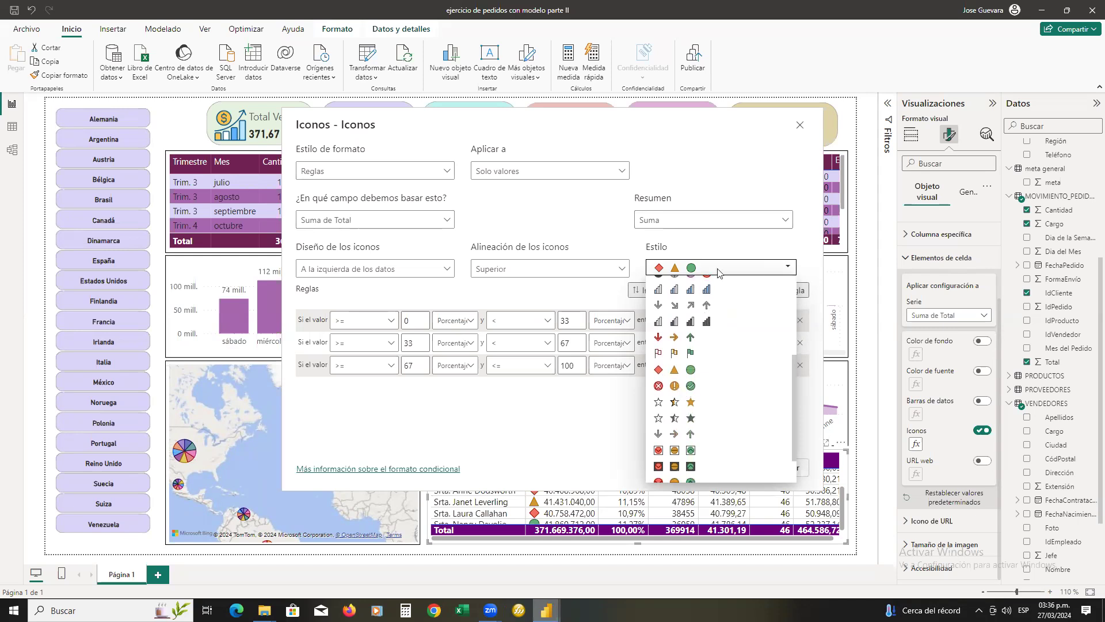
left_click(691, 390)
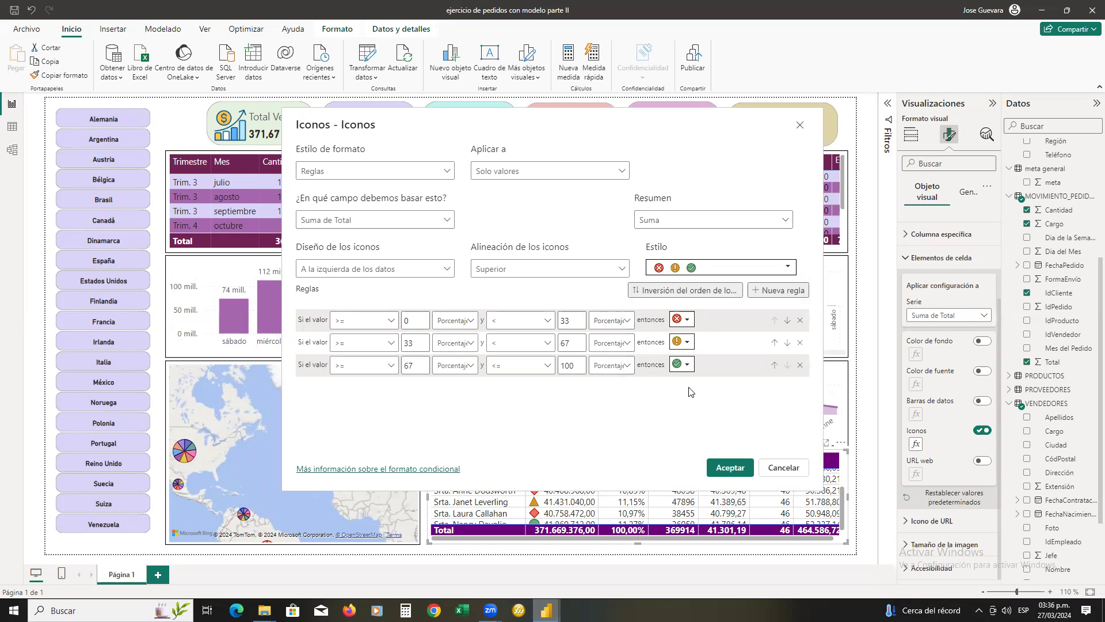
left_click(677, 302)
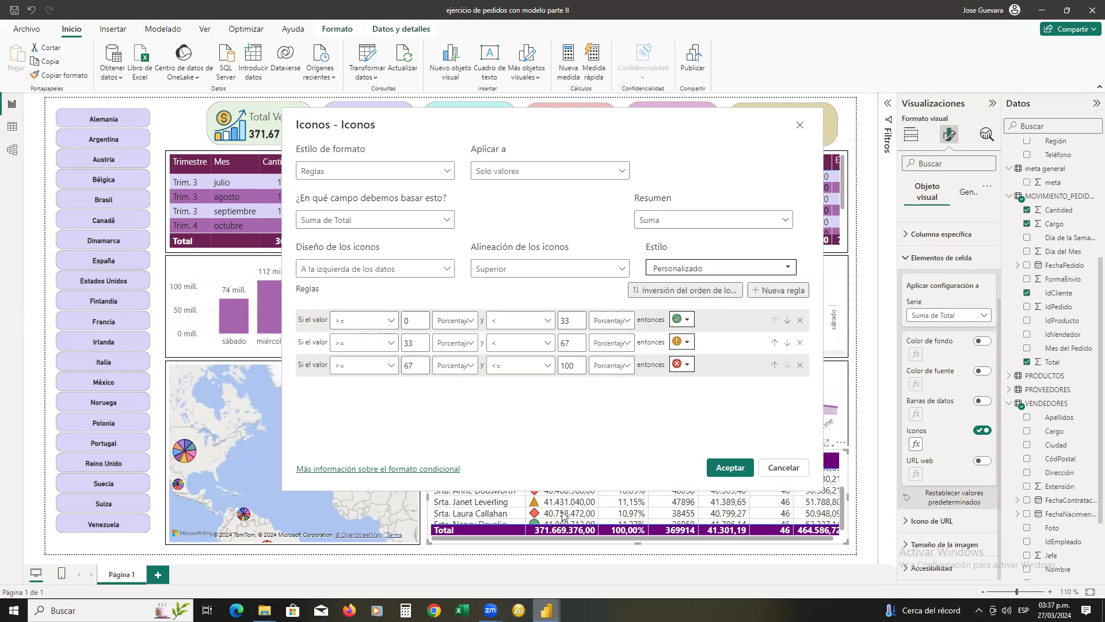
Step: Set the lower condition of the green check rule to greater than the number 41000000
left_click(390, 322)
left_click(360, 344)
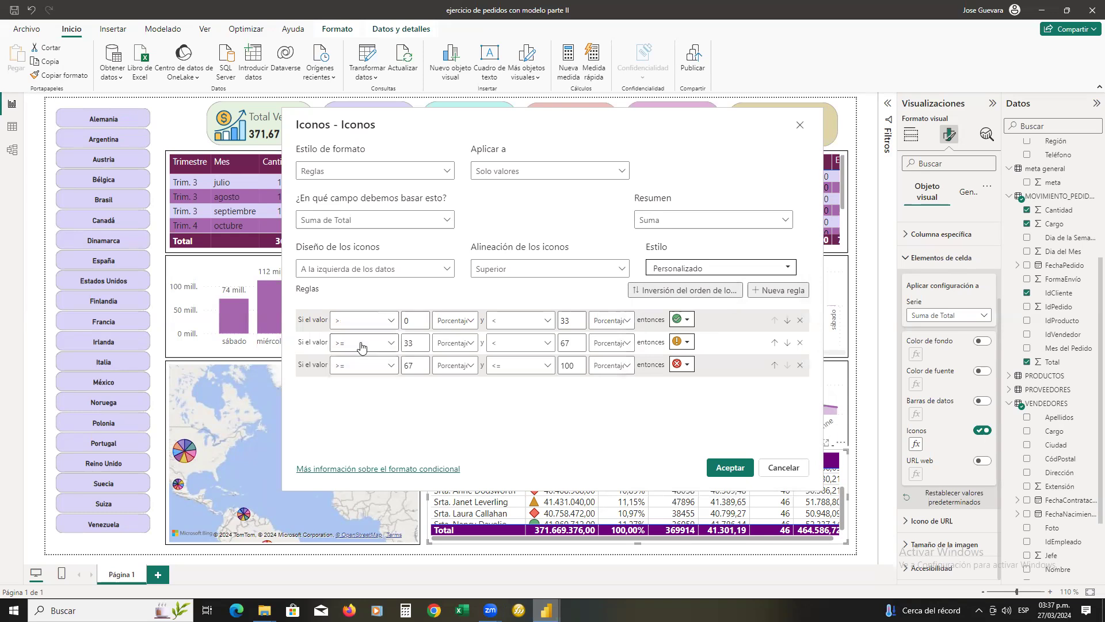
left_click(470, 322)
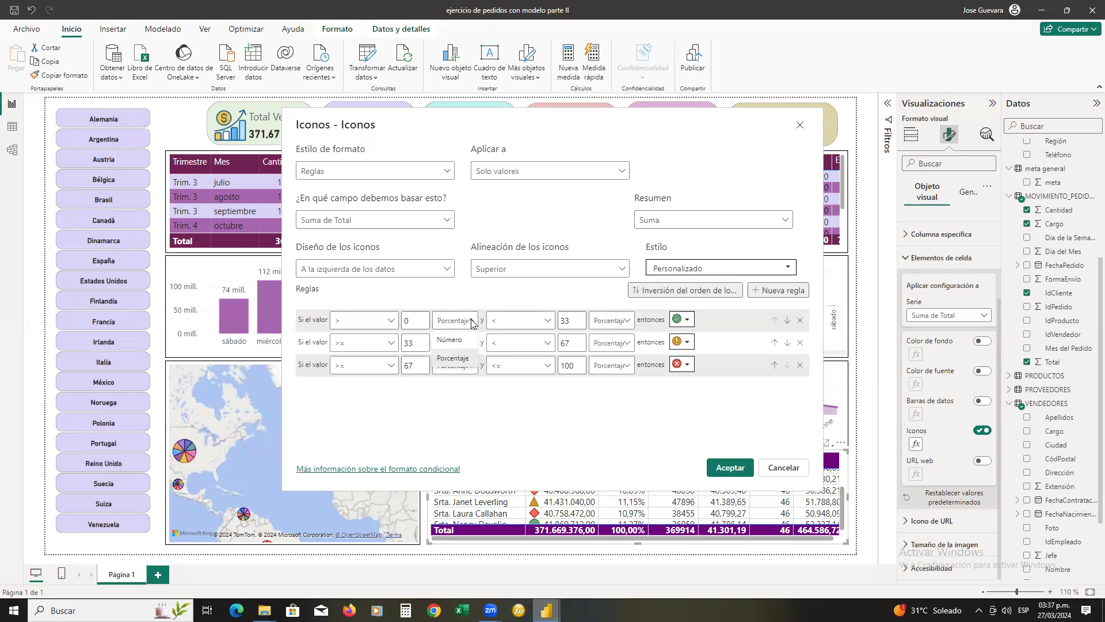
left_click(467, 342)
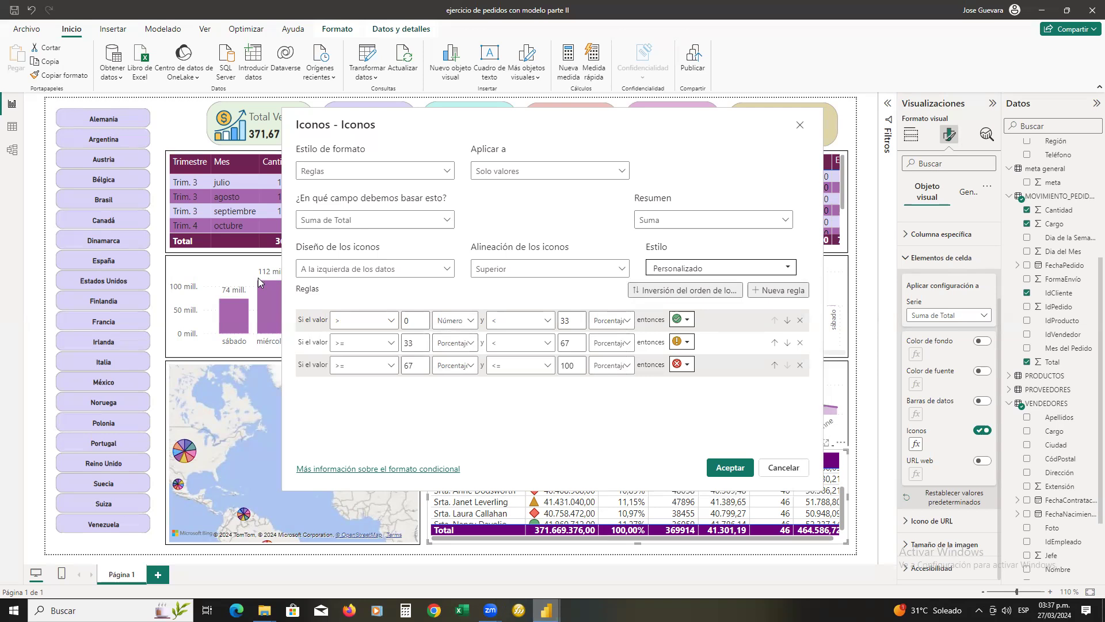
left_click(415, 320)
key("BackSpace")
type("410")
type("0000")
type("0")
Step: Switch all remaining limits in the three icon rules from percentage to Número
left_click(472, 345)
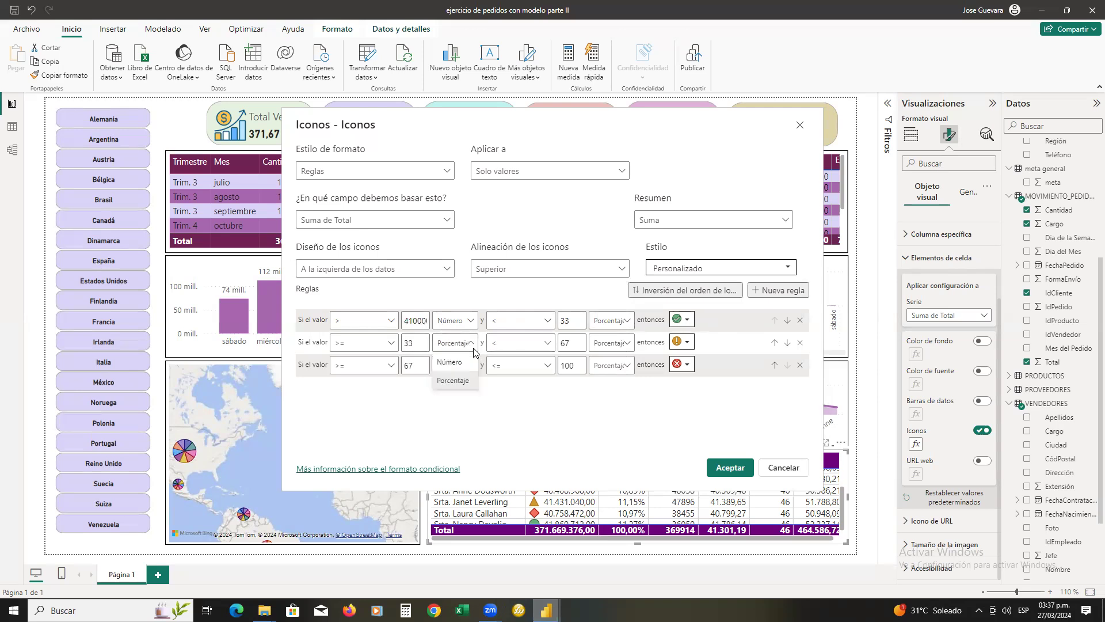
left_click(446, 363)
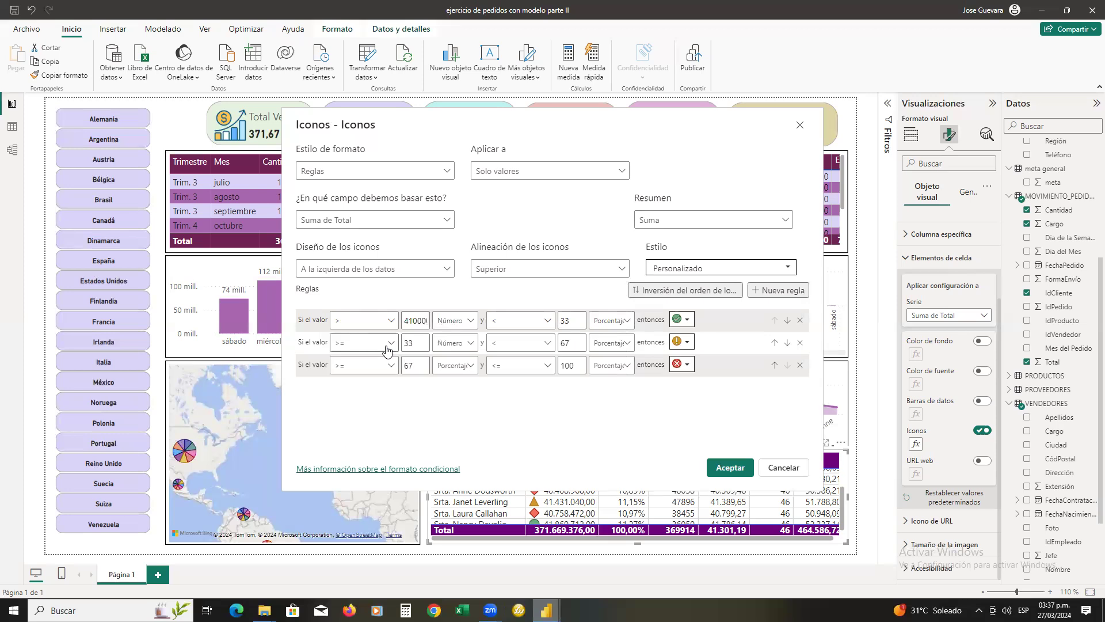
left_click(625, 344)
left_click(613, 363)
left_click(628, 322)
left_click(606, 340)
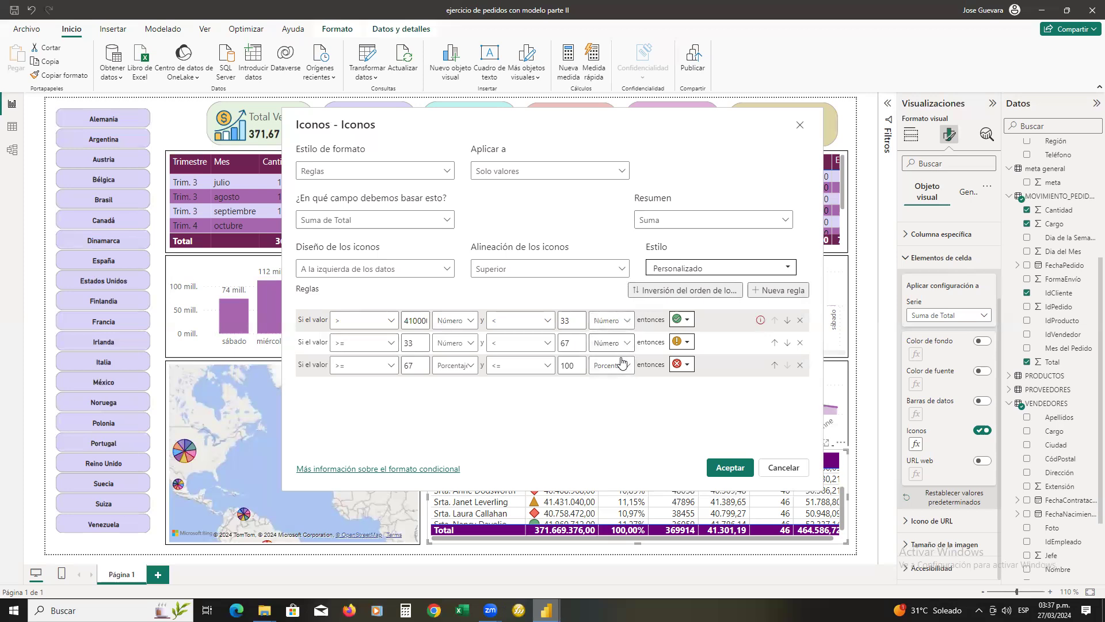
left_click(625, 366)
left_click(605, 383)
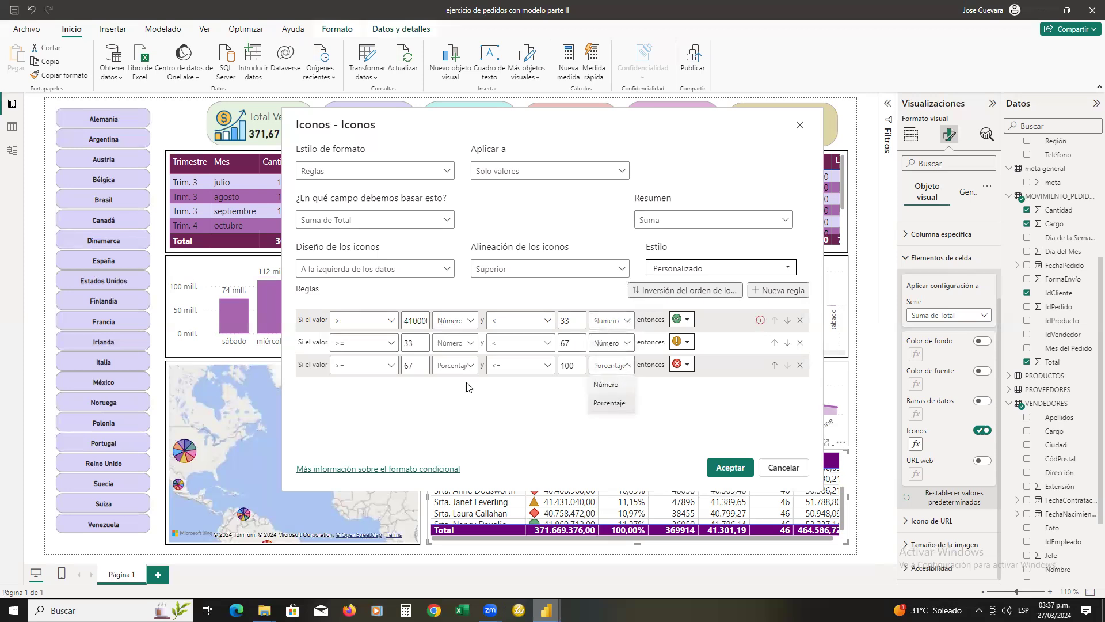
left_click(473, 368)
left_click(464, 384)
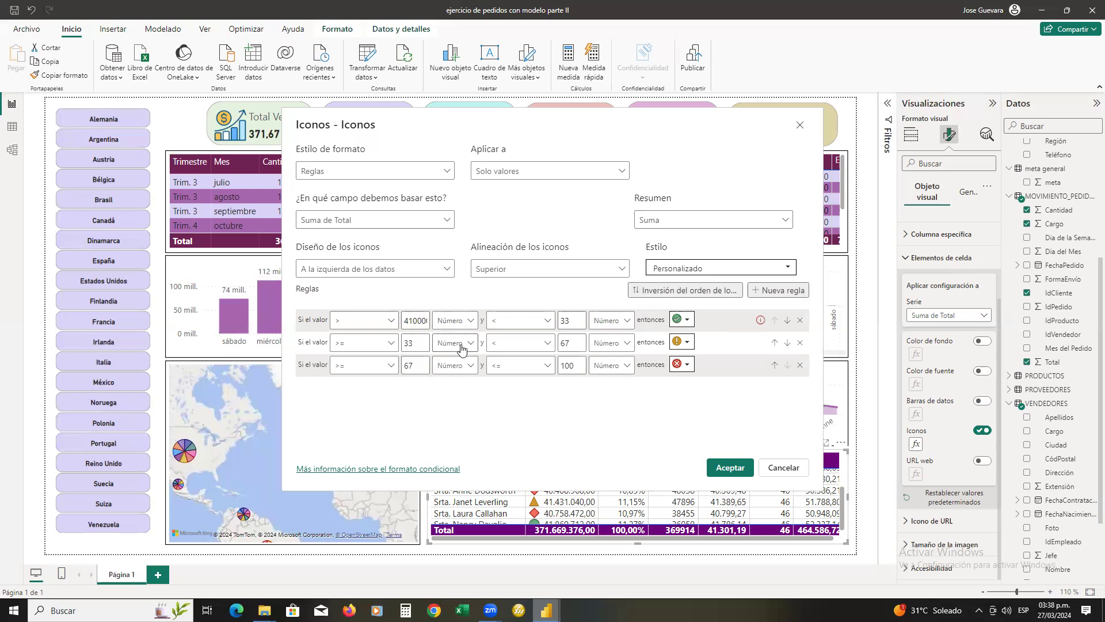
Step: Set the yellow exclamation rule to values greater than 4000000 and less than or equal to 41000000
left_click(395, 344)
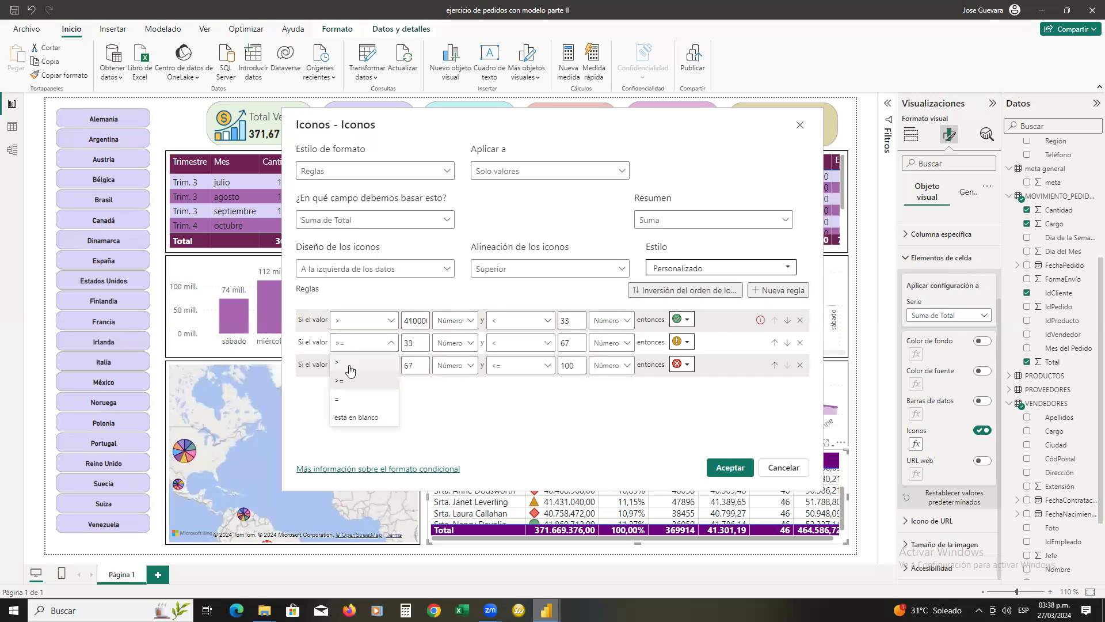
left_click(349, 363)
key("Tab")
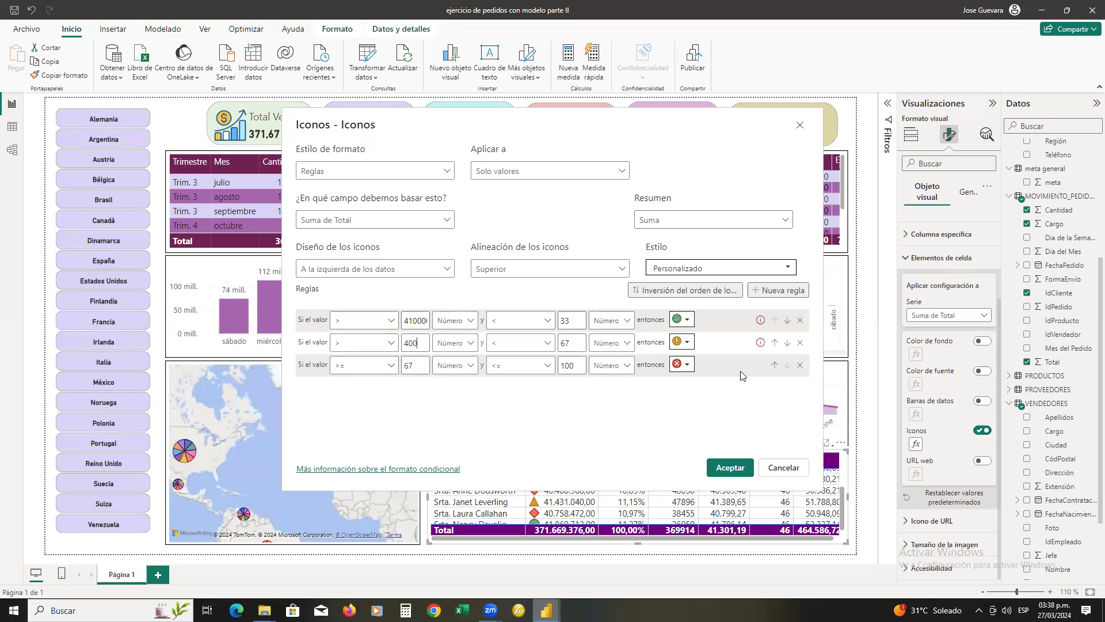
type("4000000")
left_click(550, 345)
left_click(502, 382)
double_click(567, 342)
type("41000000")
Step: Set the red cross rule to values above 0 and up to the yellow rule's lower limit, and apply the icon rules
left_click(390, 369)
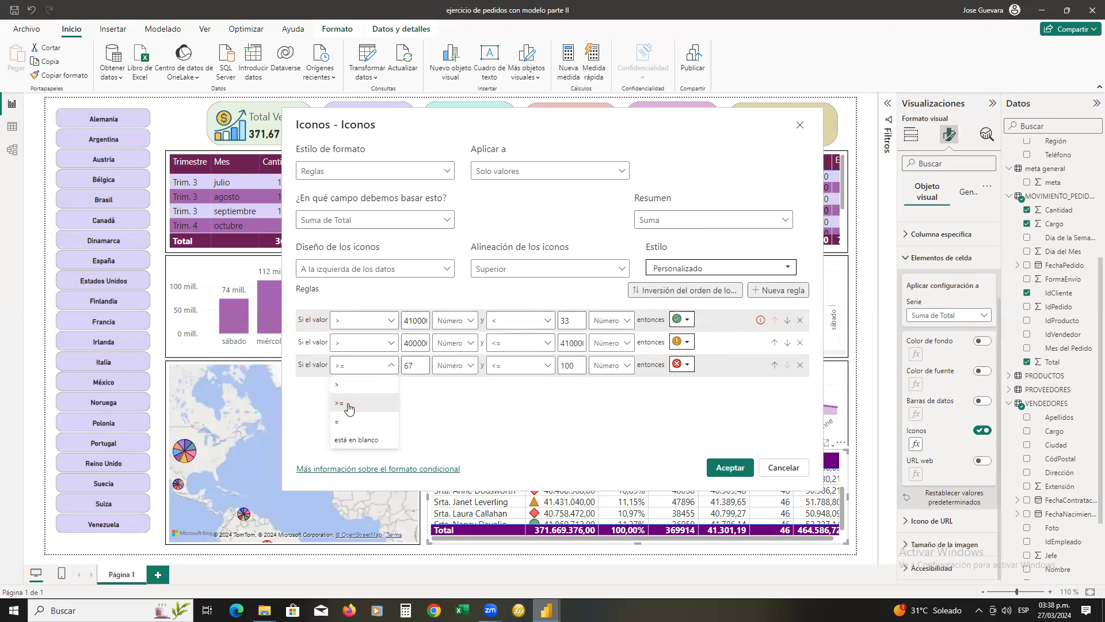
left_click(537, 349)
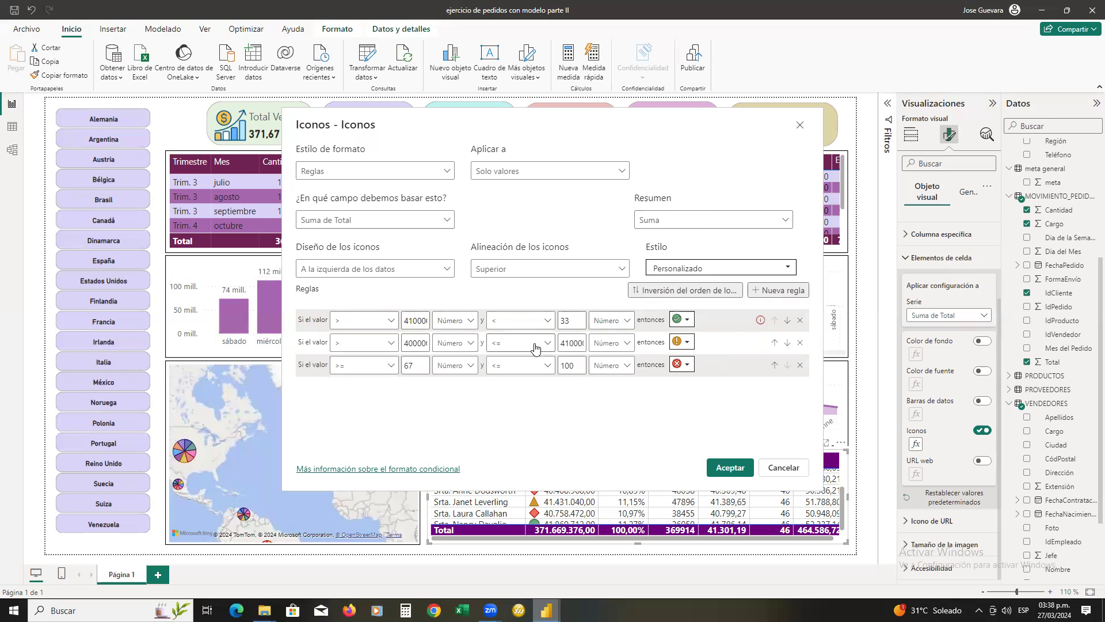
left_click(356, 374)
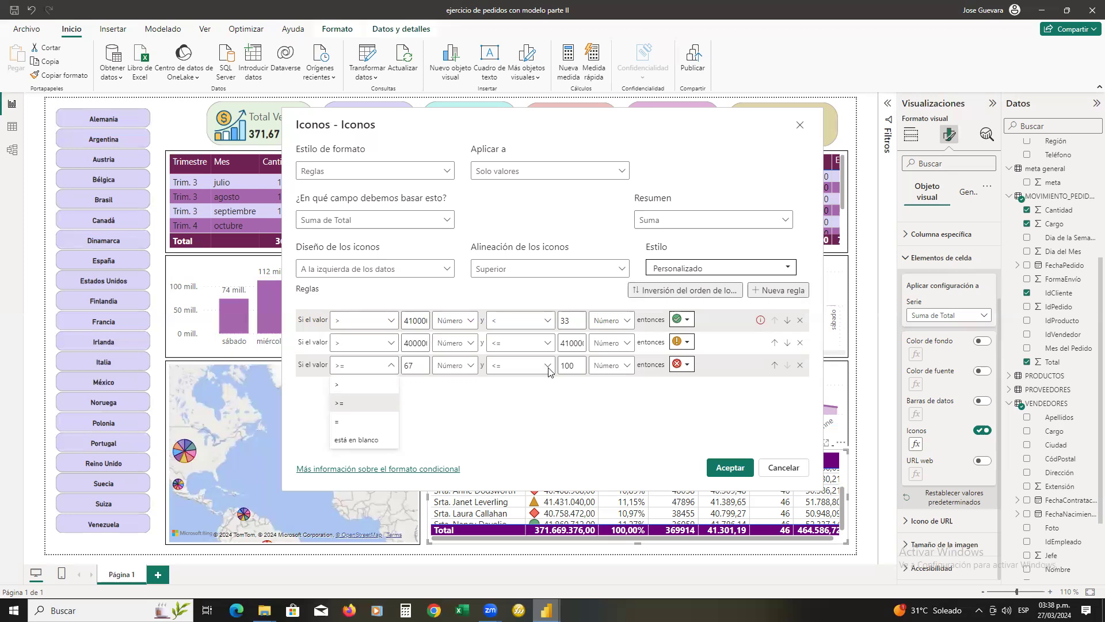
left_click(352, 385)
left_click_drag(410, 366, 399, 372)
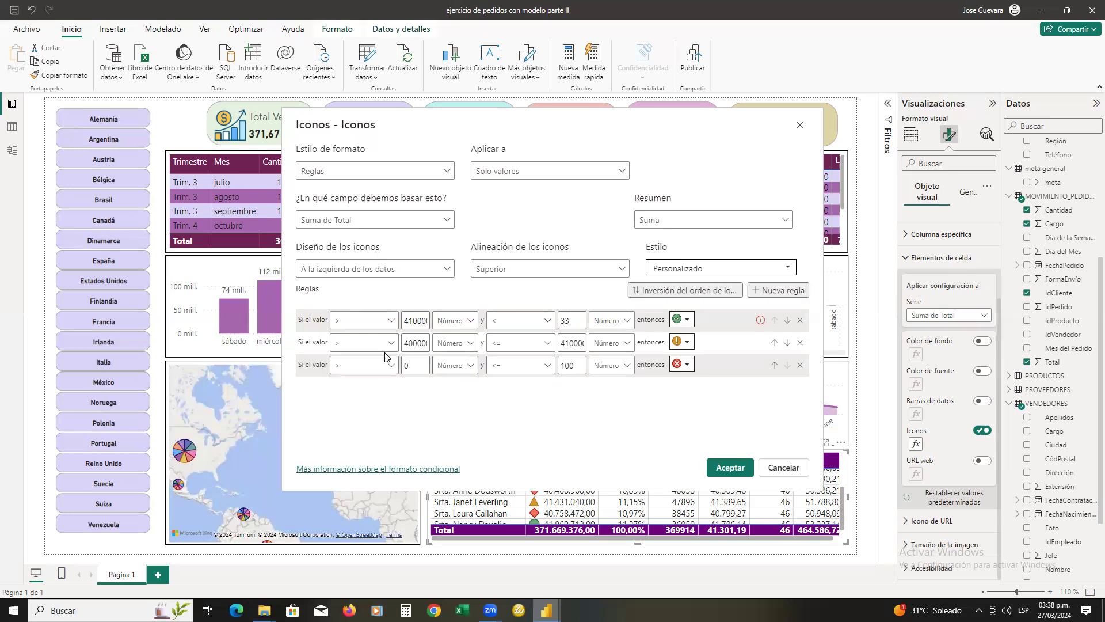
double_click(562, 366)
type("4")
left_click(730, 469)
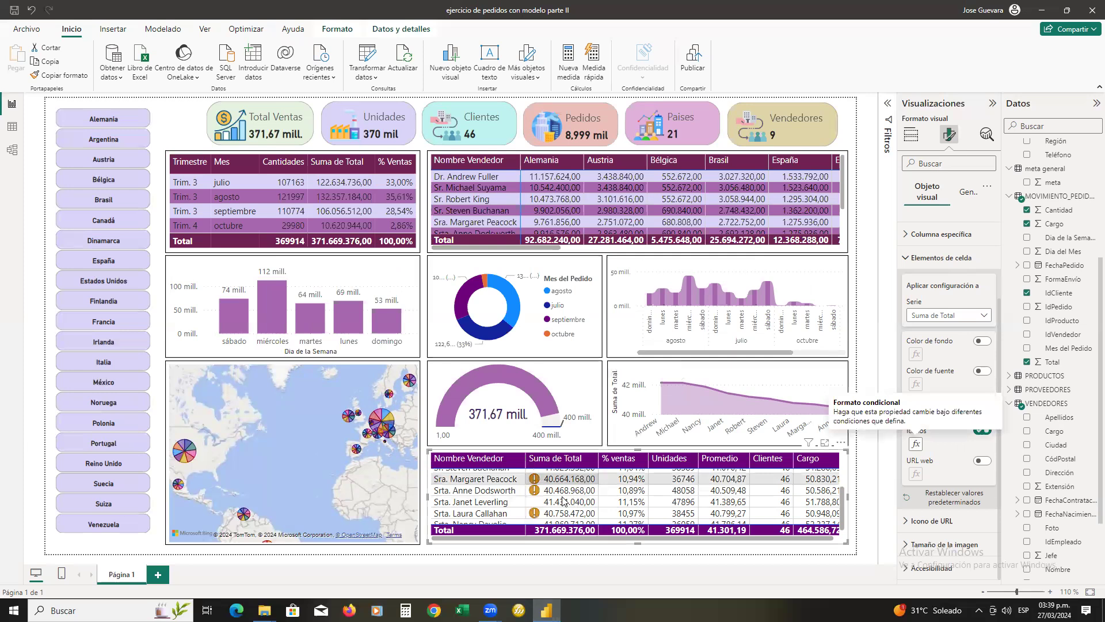
Step: Examine which seller rows show an icon beside Suma de Total under the new number rules
scroll(576, 499, "up", 3)
scroll(620, 499, "down", 2)
scroll(604, 497, "up", 3)
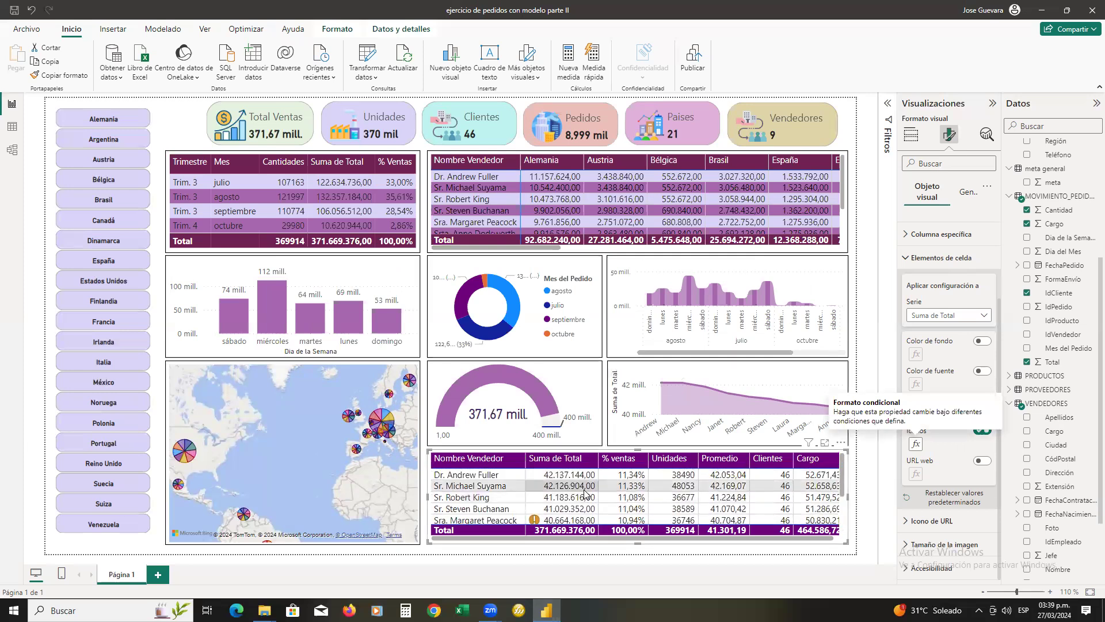
scroll(578, 496, "down", 4)
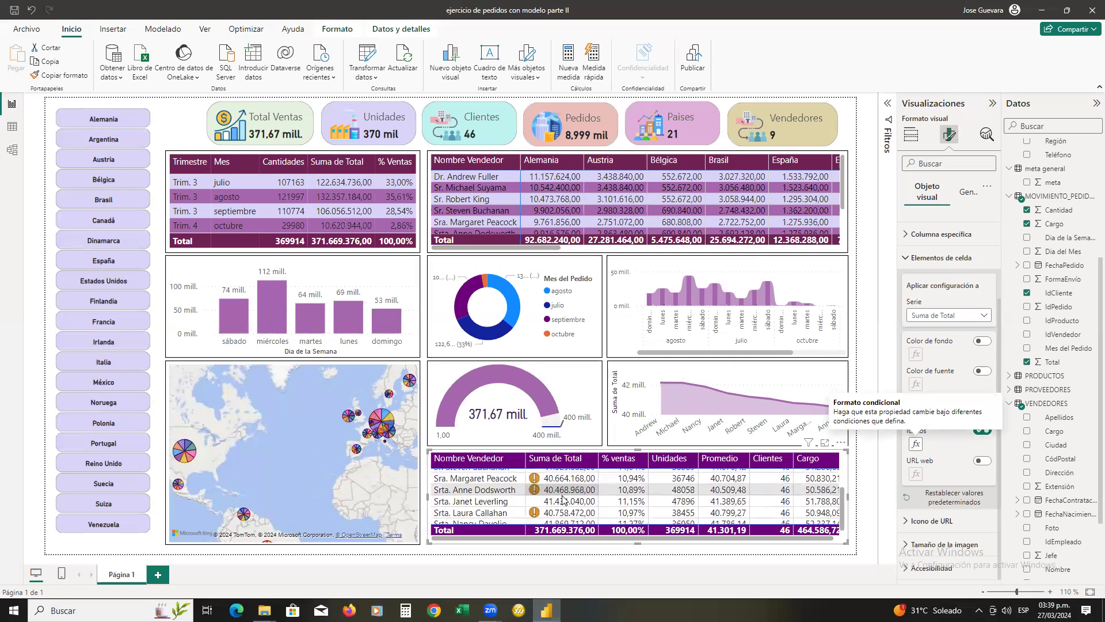
scroll(562, 500, "up", 4)
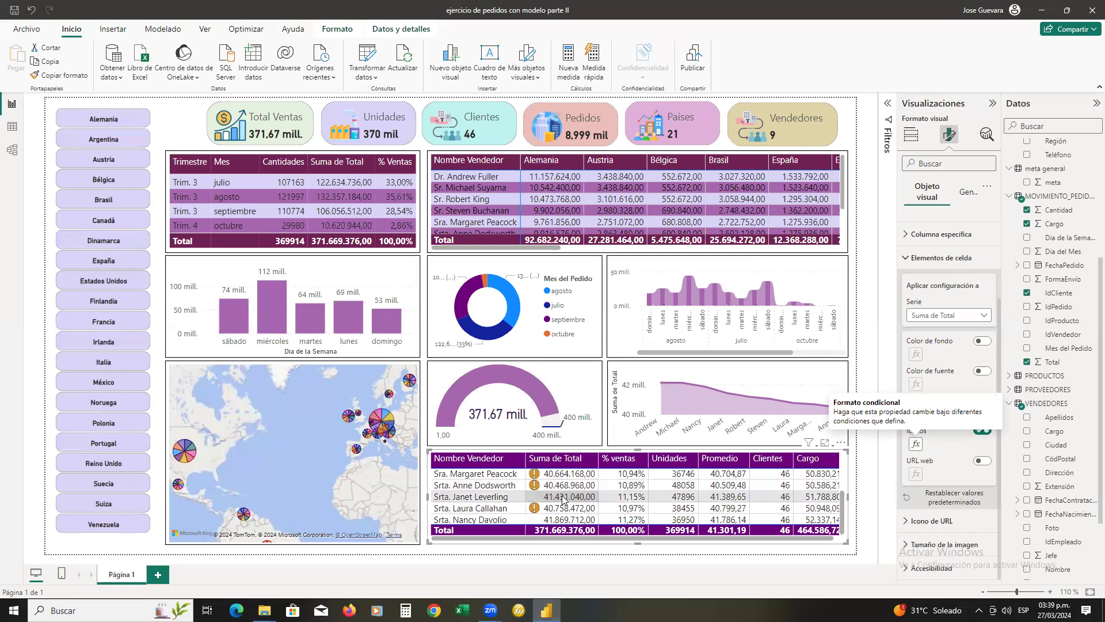
scroll(692, 498, "down", 4)
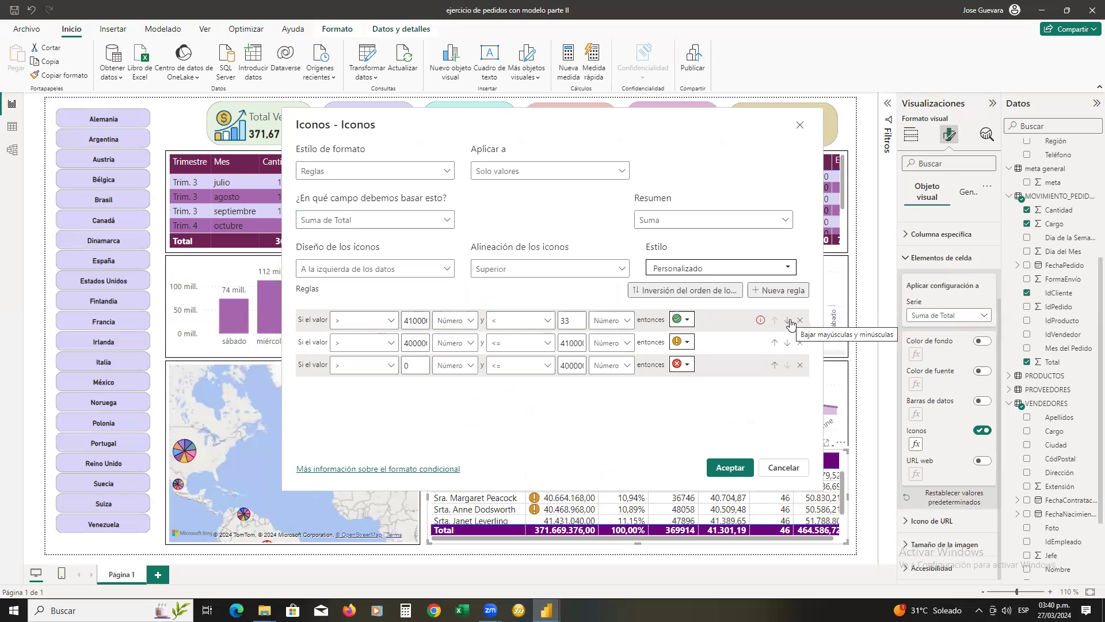
Step: Set the green check rule's upper limit to a number well above 41000000 and apply the icon rules
left_click(684, 290)
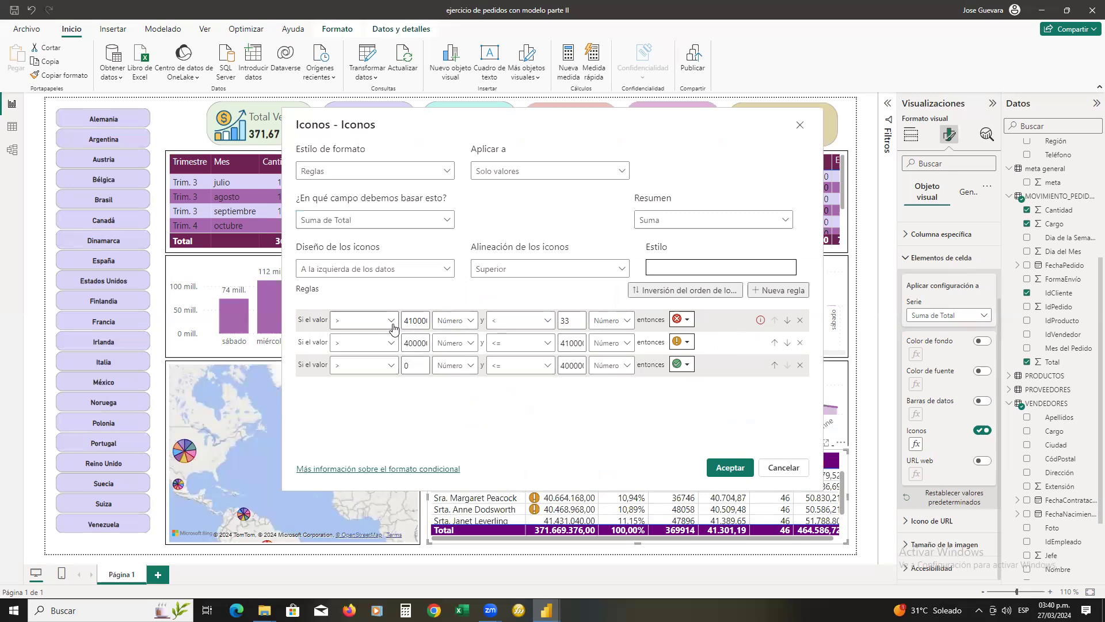
left_click(684, 290)
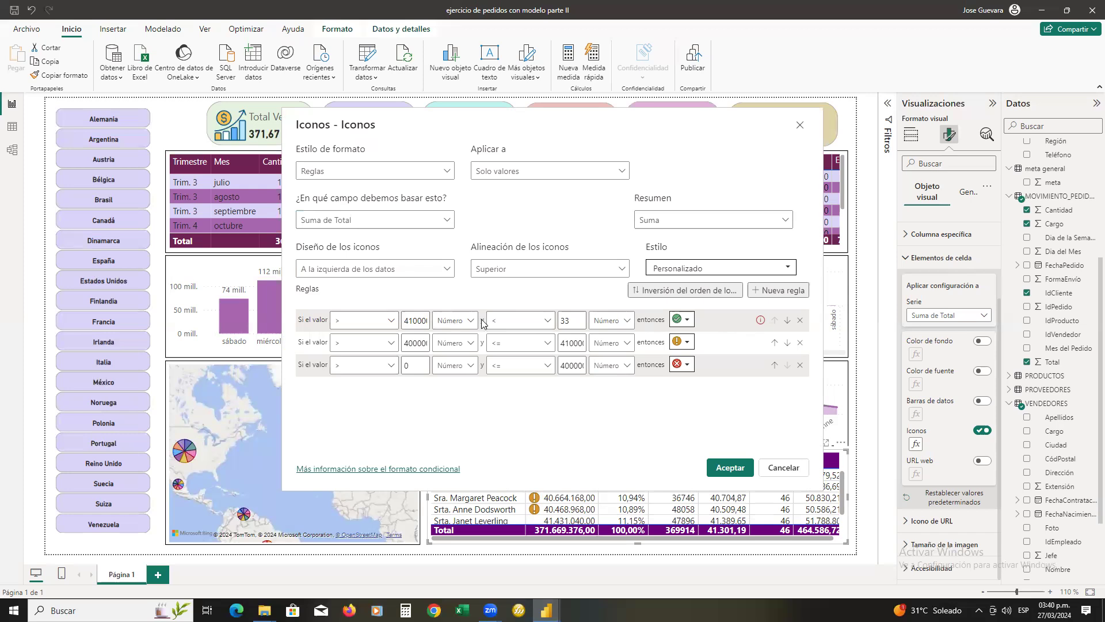
left_click(549, 323)
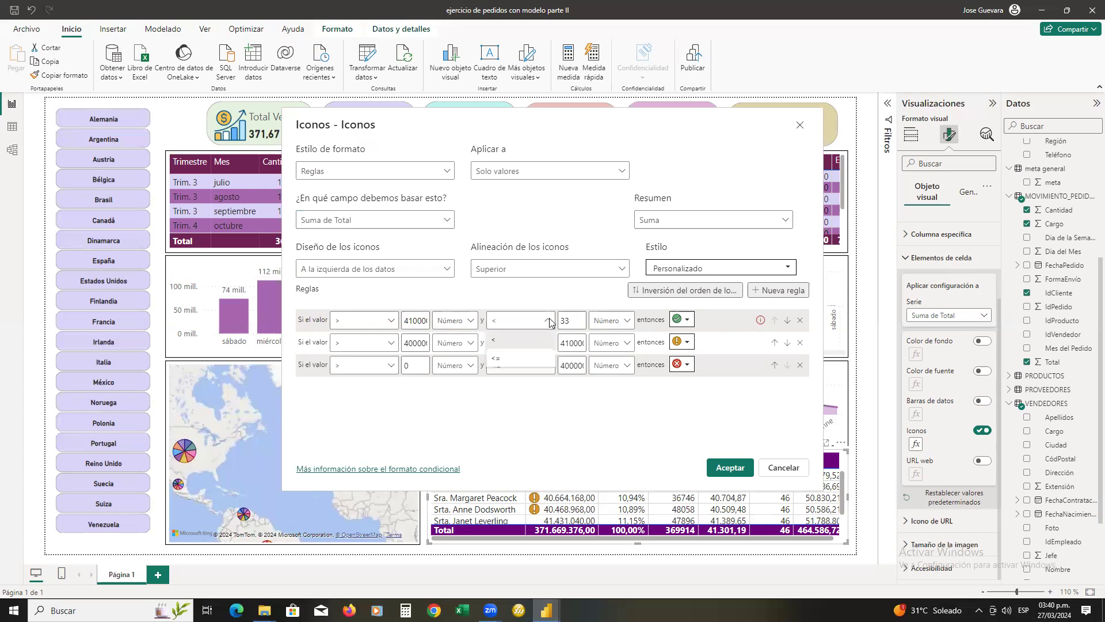
left_click(538, 347)
double_click(566, 324)
type("1")
type("000000")
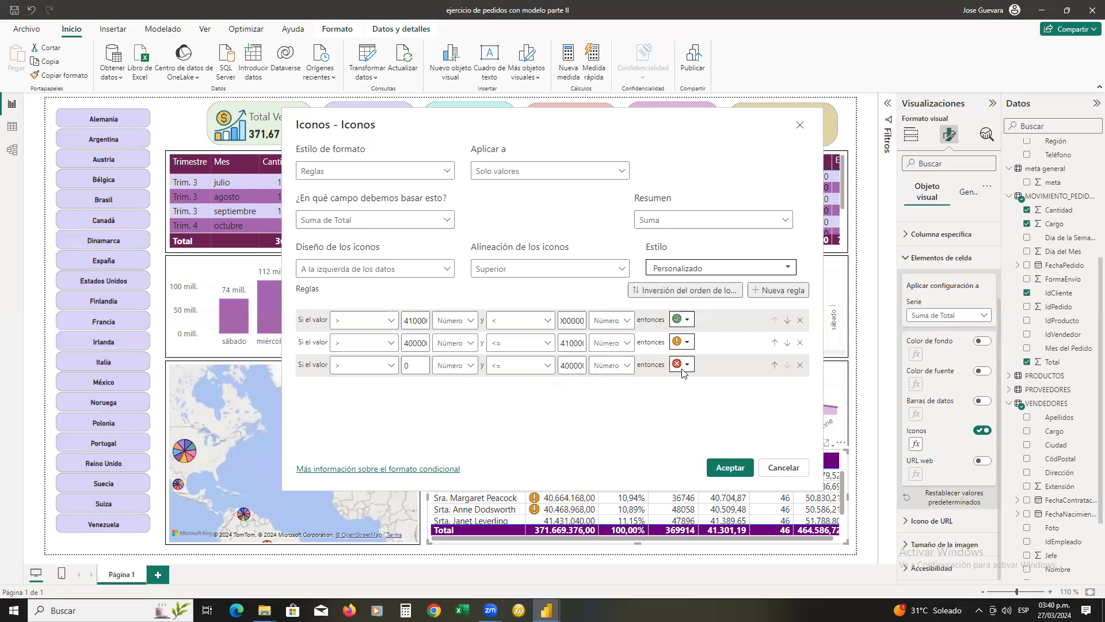
left_click(736, 468)
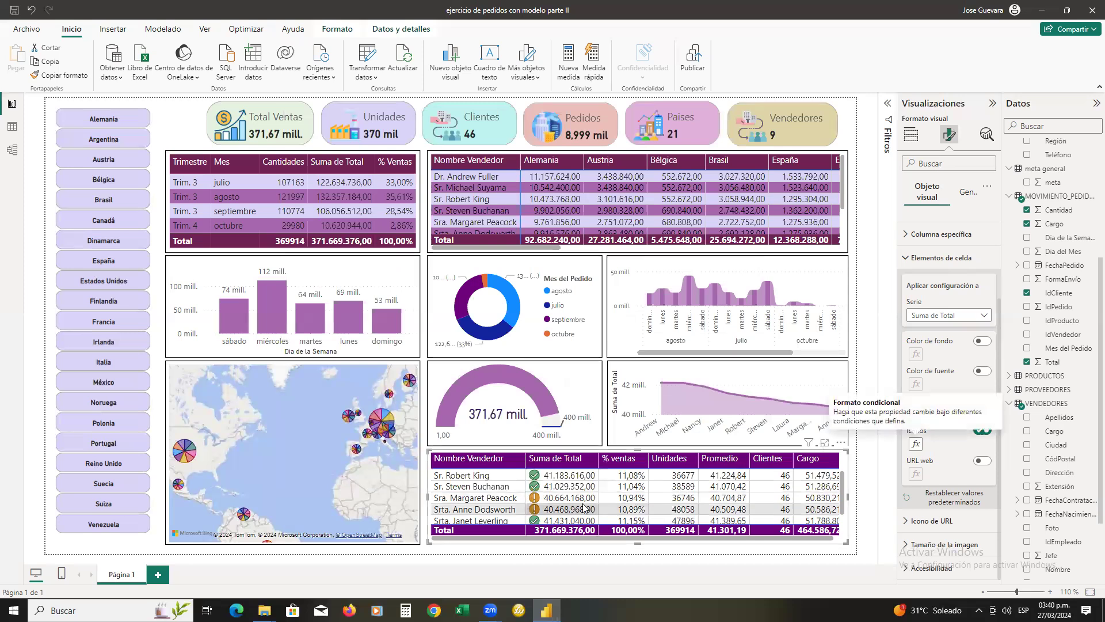
Step: Compare each seller's Suma de Total with its icon after the green rule's correction
scroll(556, 505, "down", 1)
scroll(556, 505, "up", 3)
scroll(567, 504, "down", 2)
scroll(569, 503, "down", 2)
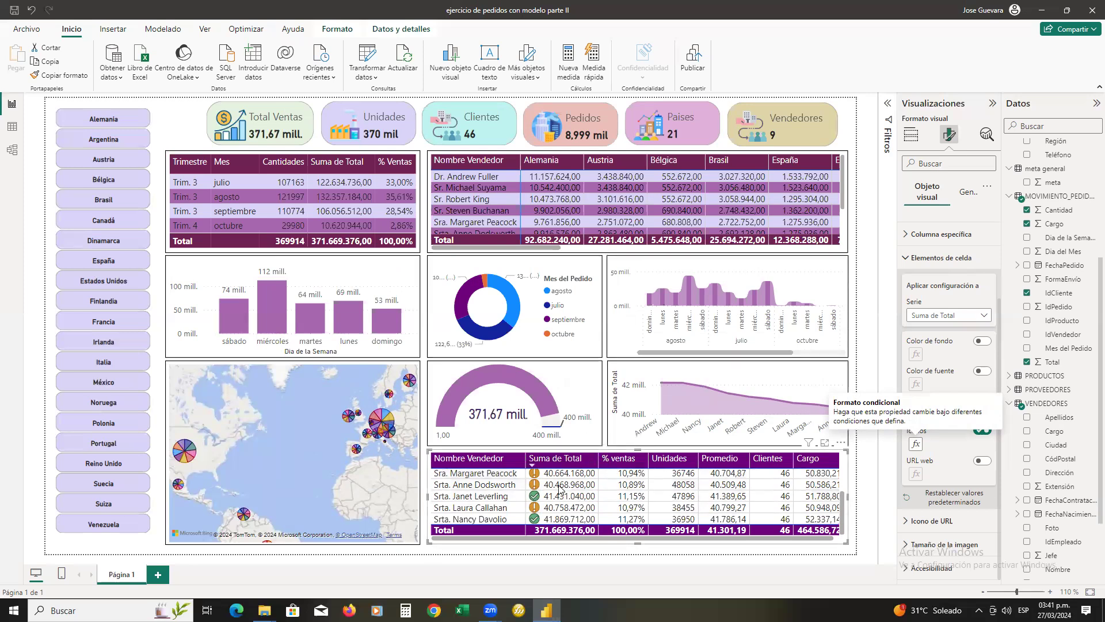
scroll(558, 488, "up", 5)
scroll(557, 486, "down", 3)
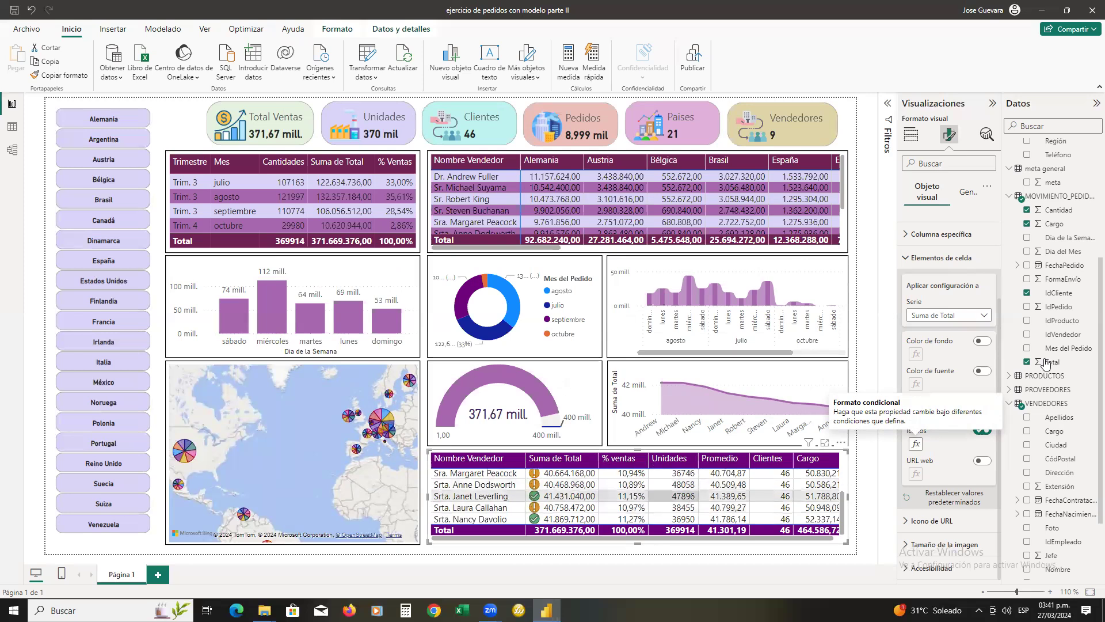
Step: Turn on data bars for the Unidades column of the seller table
left_click(985, 317)
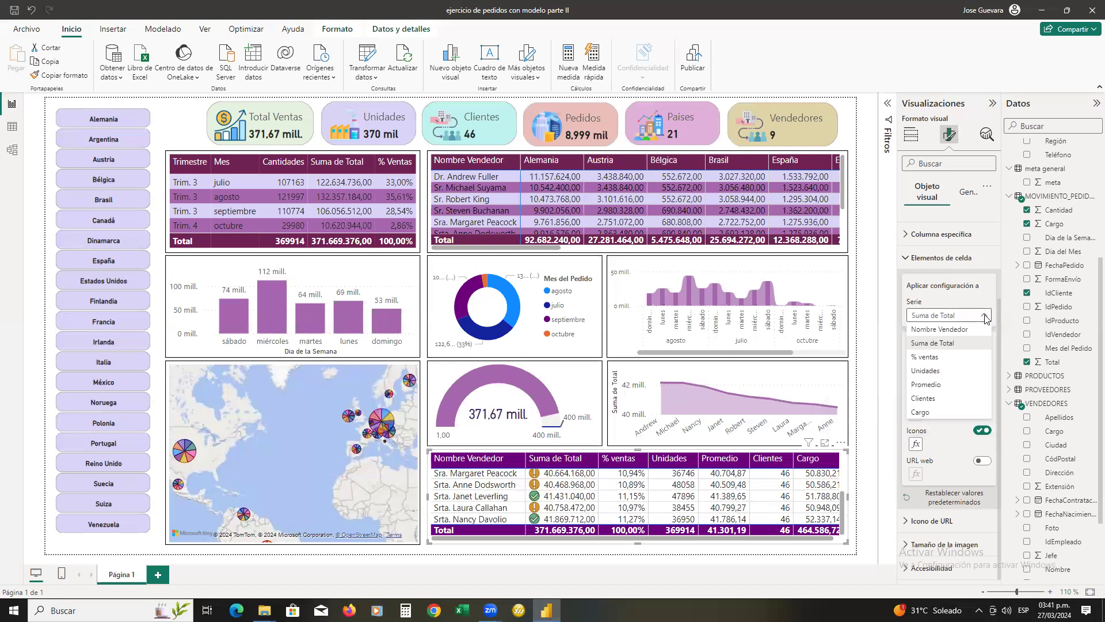
left_click(942, 372)
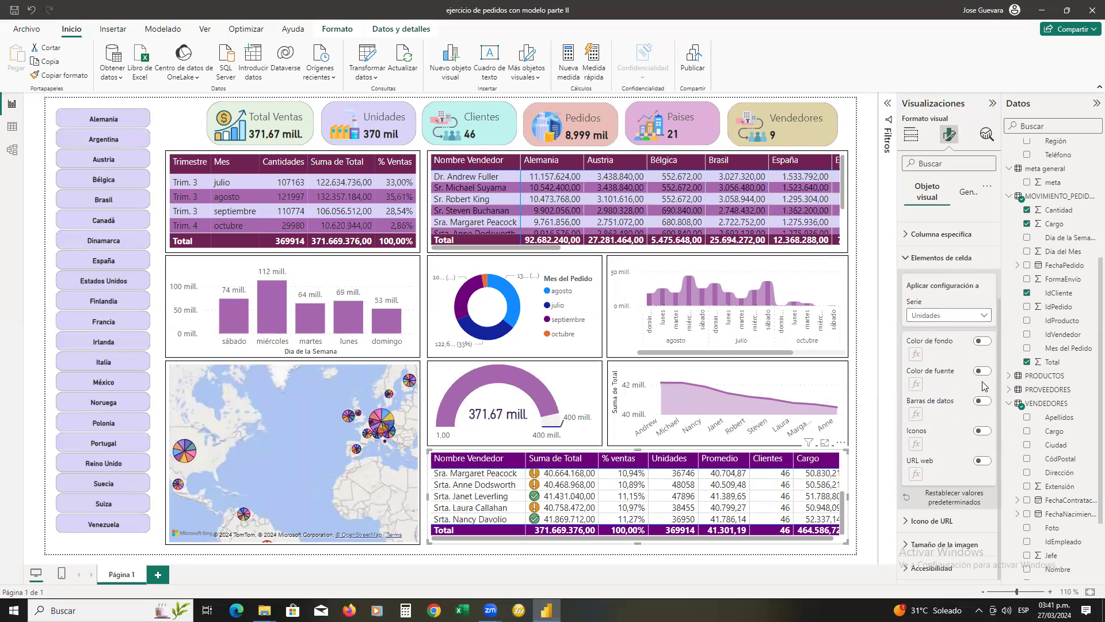
left_click(981, 400)
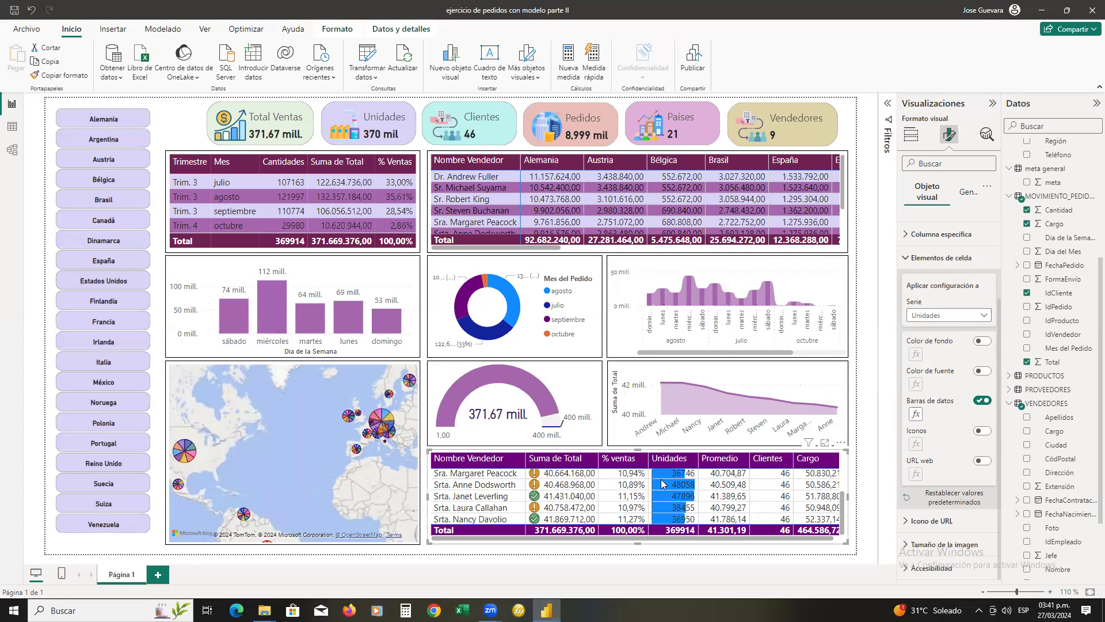
Step: Set the positive bar colour of the Unidades data bars to the theme purple and apply it
left_click(917, 415)
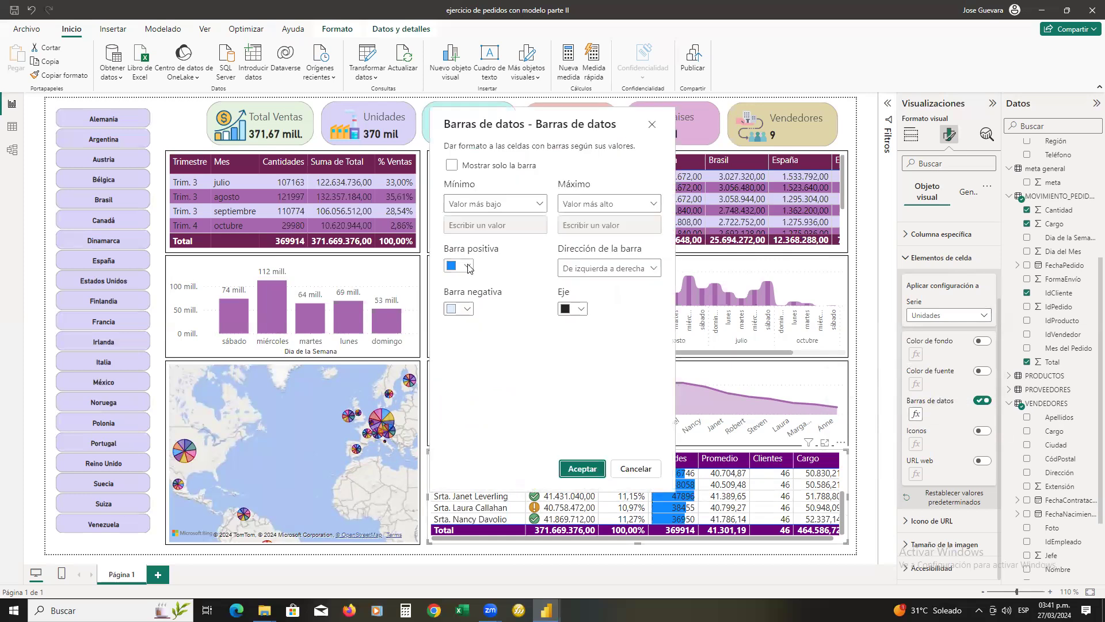
left_click(468, 268)
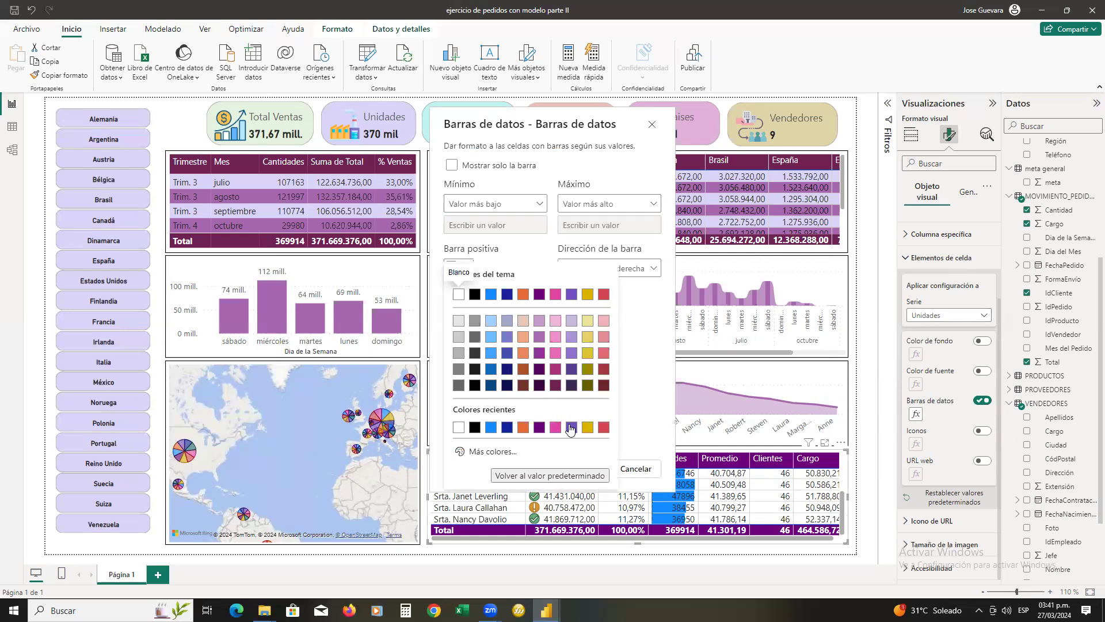
left_click(786, 412)
left_click(588, 471)
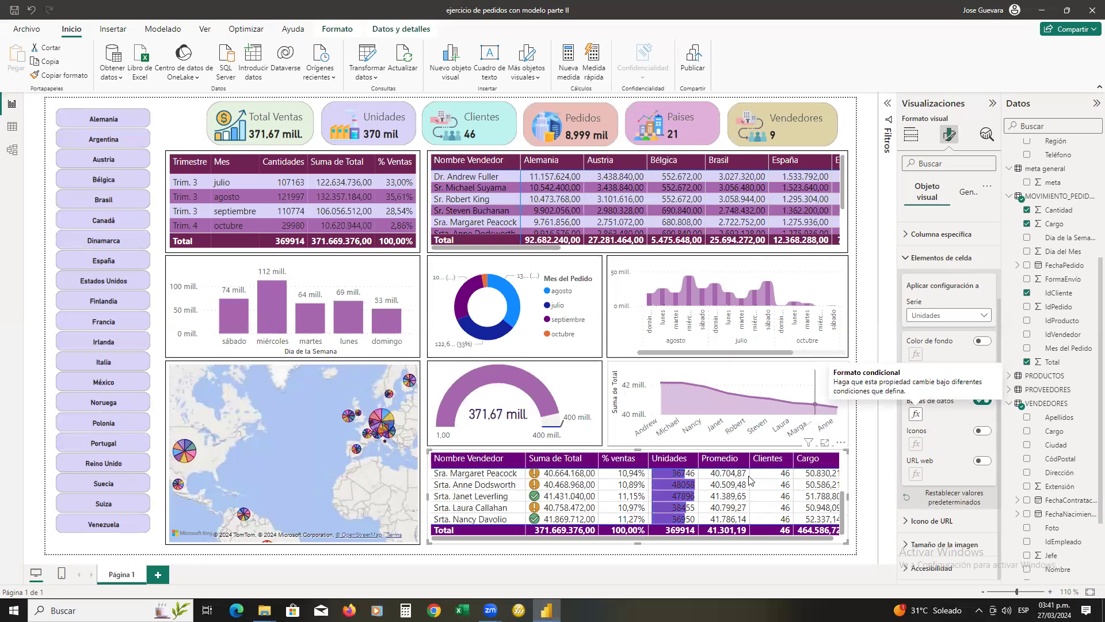
scroll(781, 512, "up", 3)
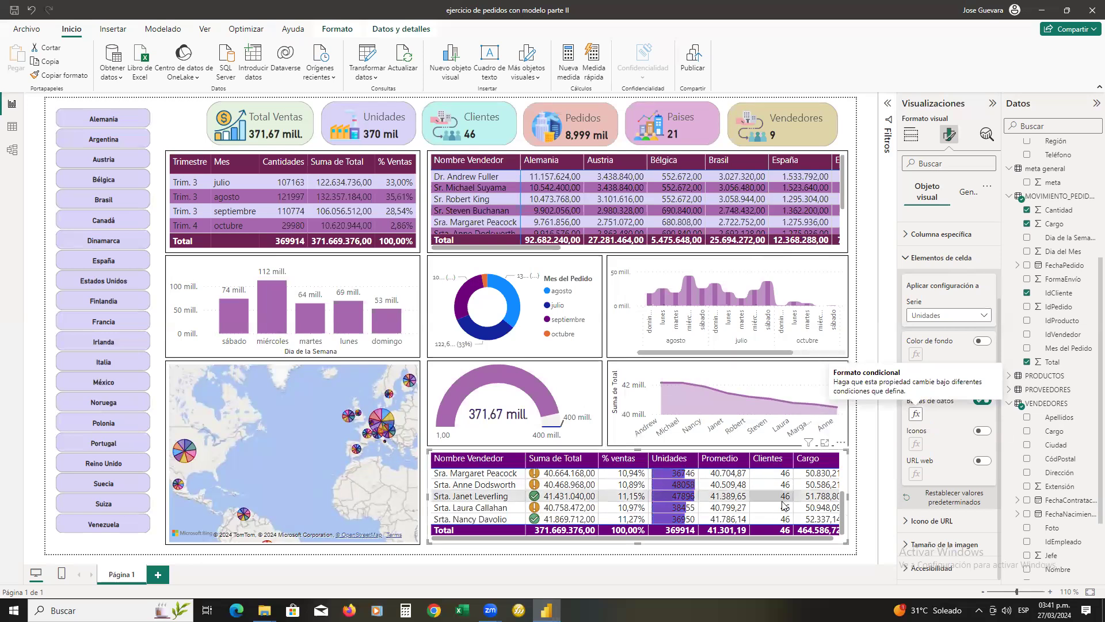
scroll(747, 460, "up", 1)
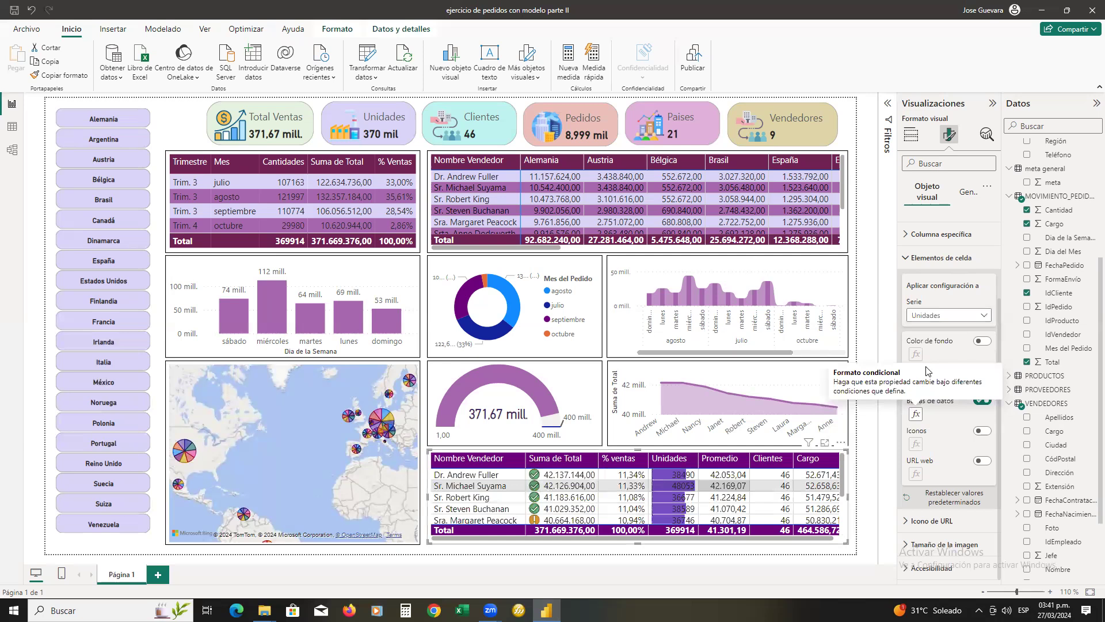
Step: Turn on conditional background colour for the Promedio column of the seller table
left_click(986, 318)
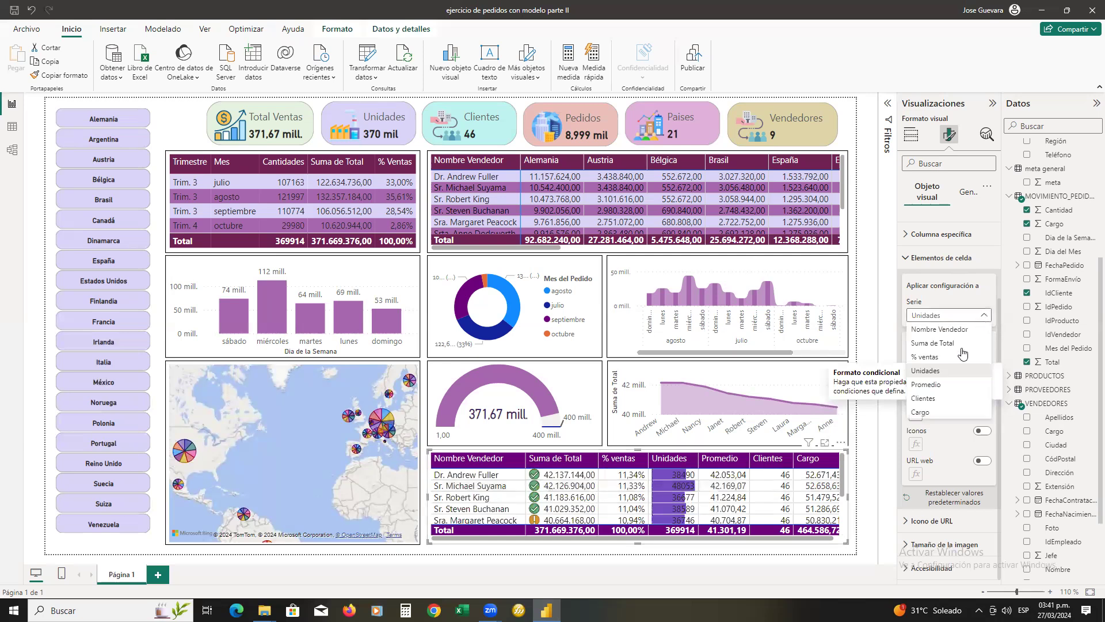
left_click(971, 384)
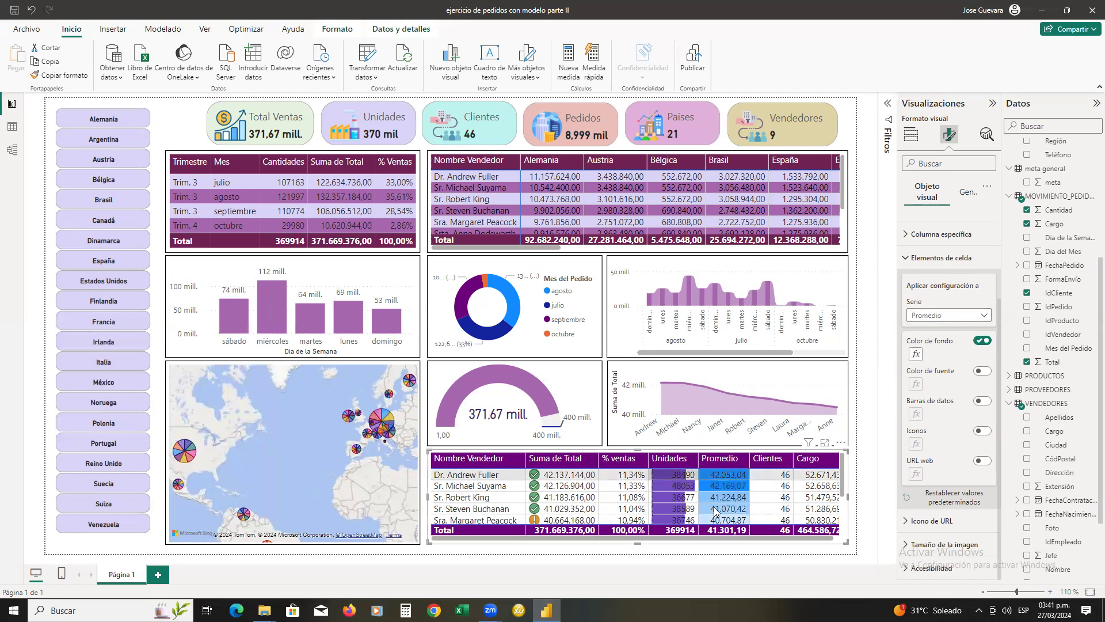
Step: Compare the background shades of the Promedio values across all seller rows
scroll(713, 512, "down", 1)
scroll(725, 511, "down", 1)
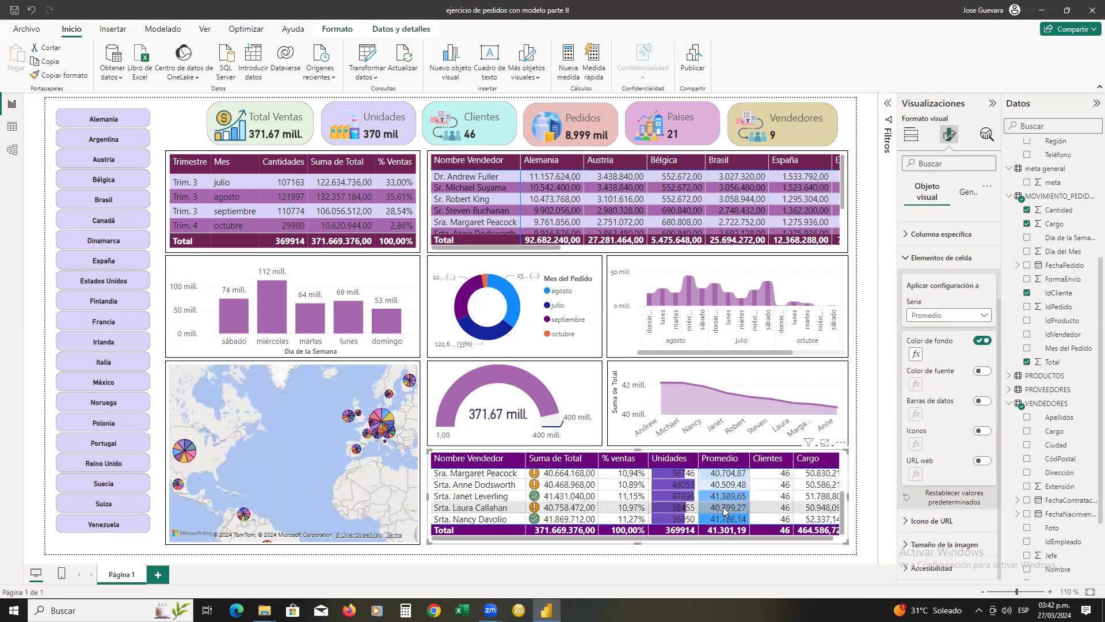
scroll(719, 492, "up", 2)
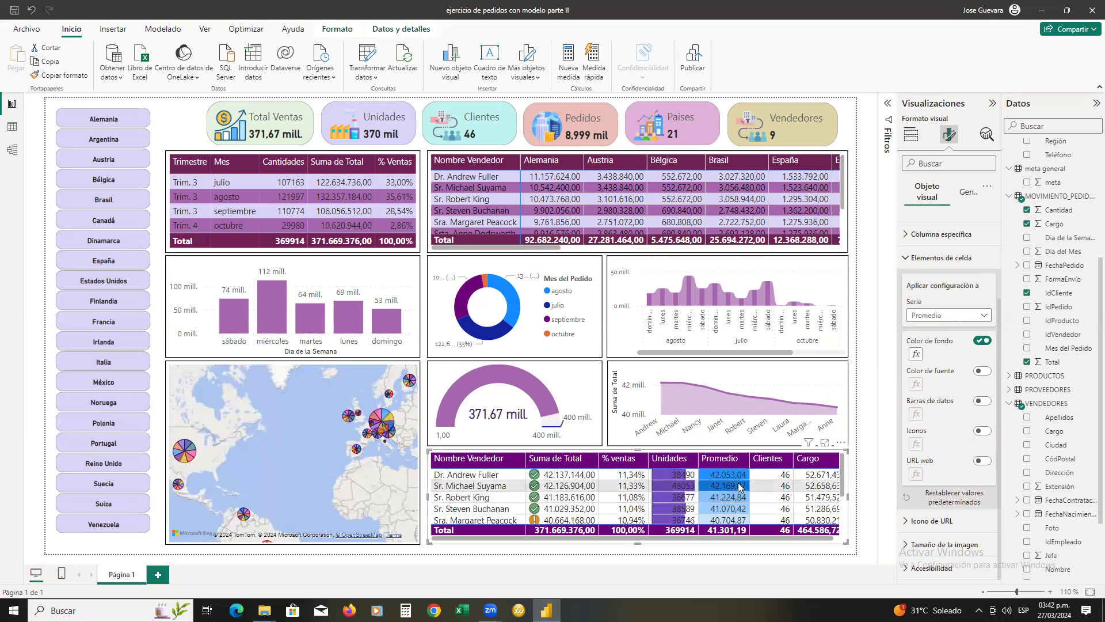
scroll(741, 488, "down", 2)
scroll(739, 487, "up", 1)
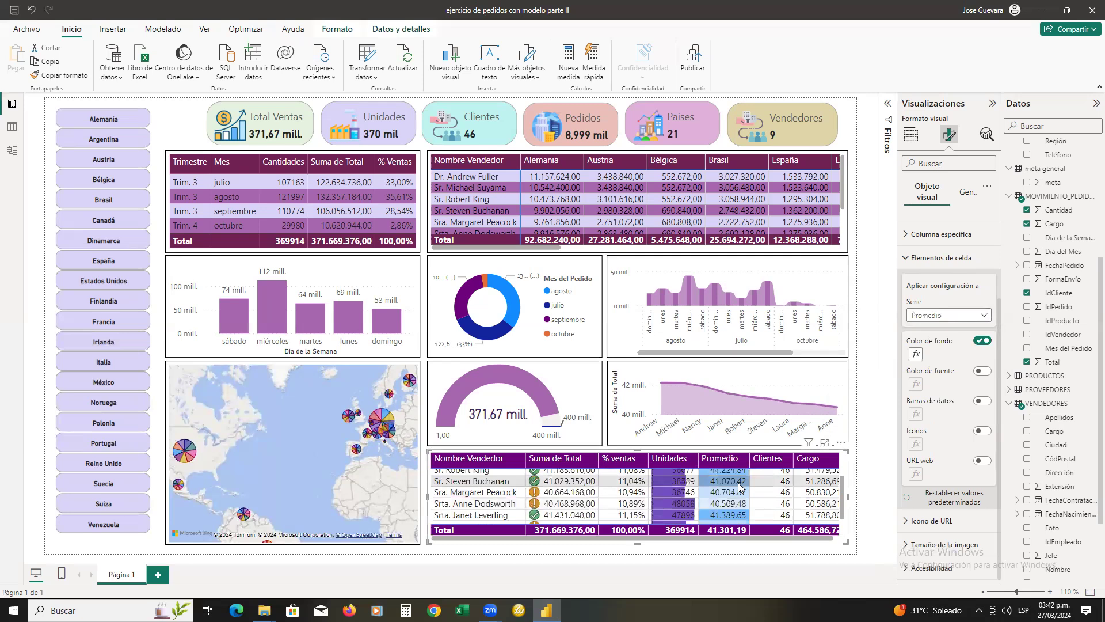
scroll(739, 487, "up", 1)
scroll(741, 487, "down", 1)
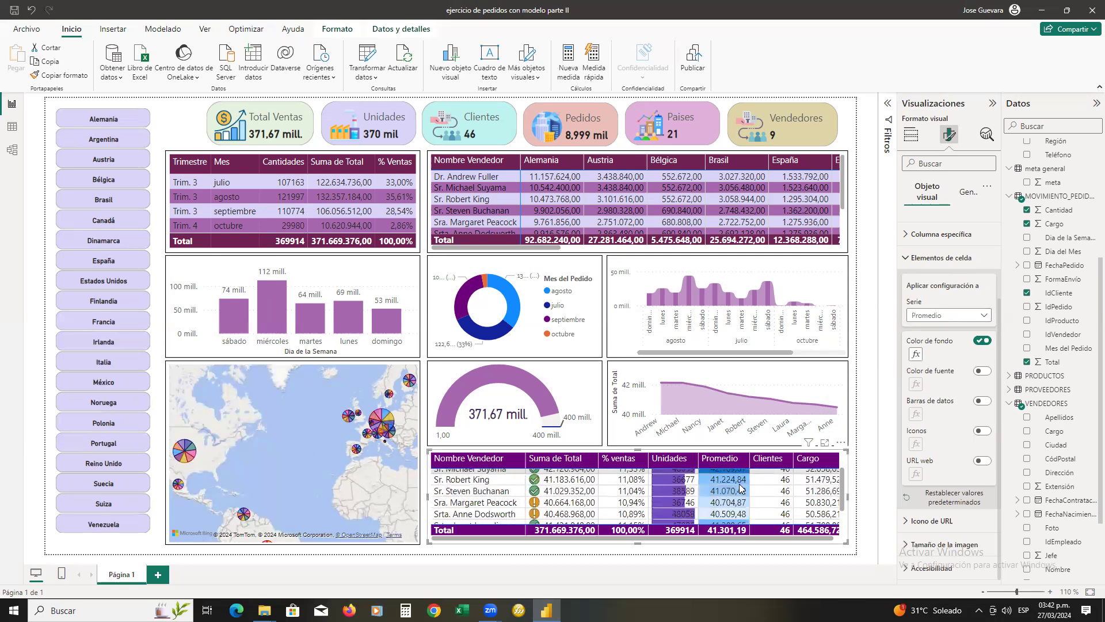
scroll(737, 480, "down", 1)
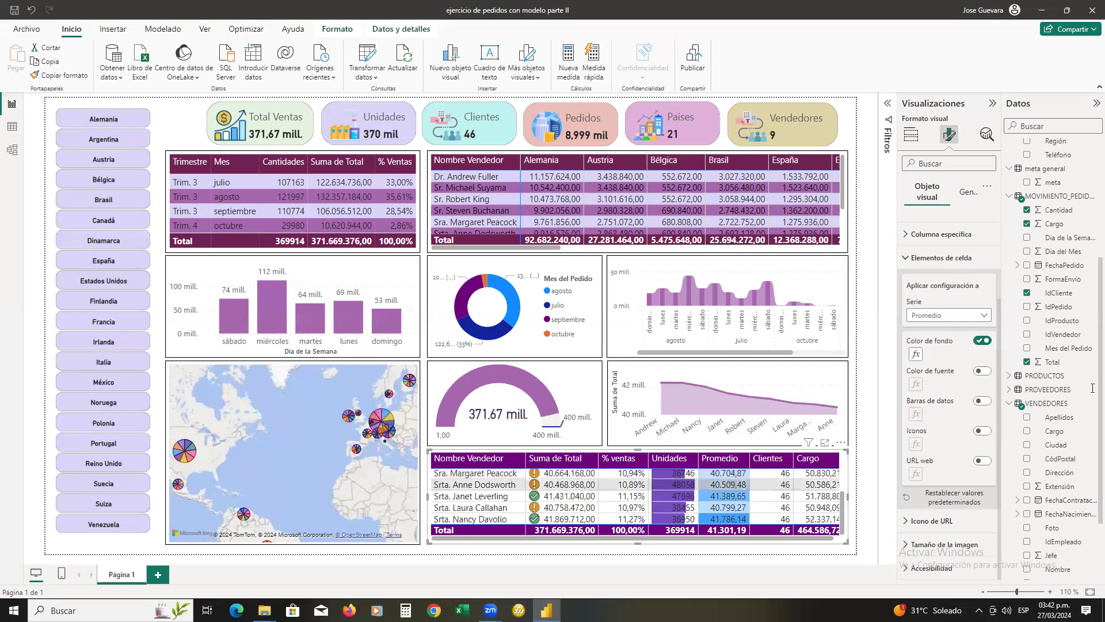
Step: Apply data bars to the Cargo column of the seller table instead of conditional font colour
left_click(985, 316)
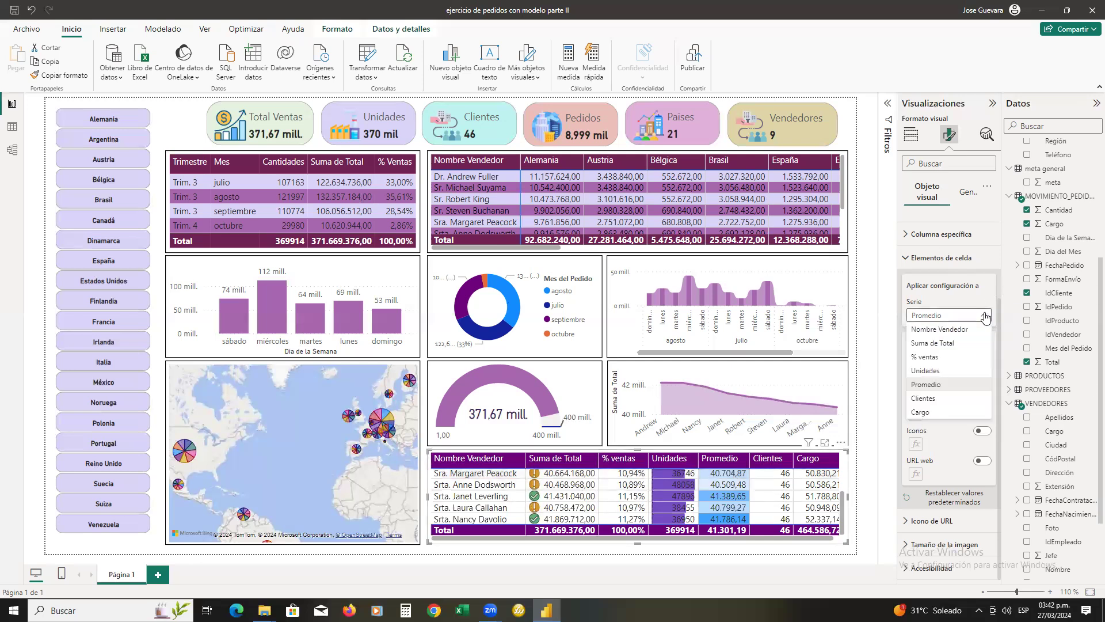
left_click(923, 415)
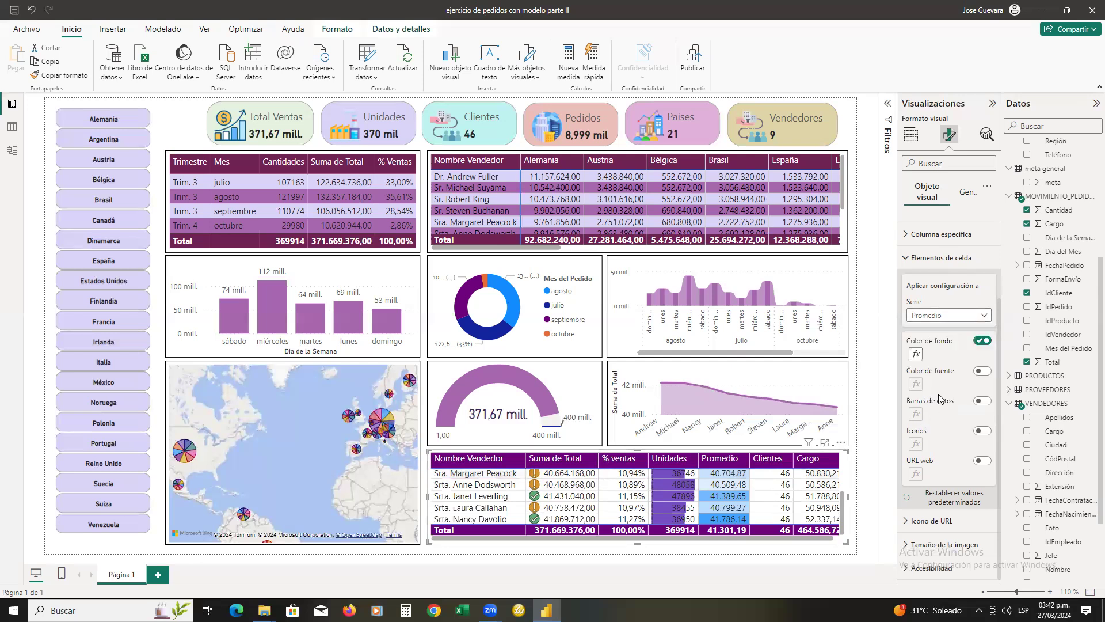
left_click(984, 372)
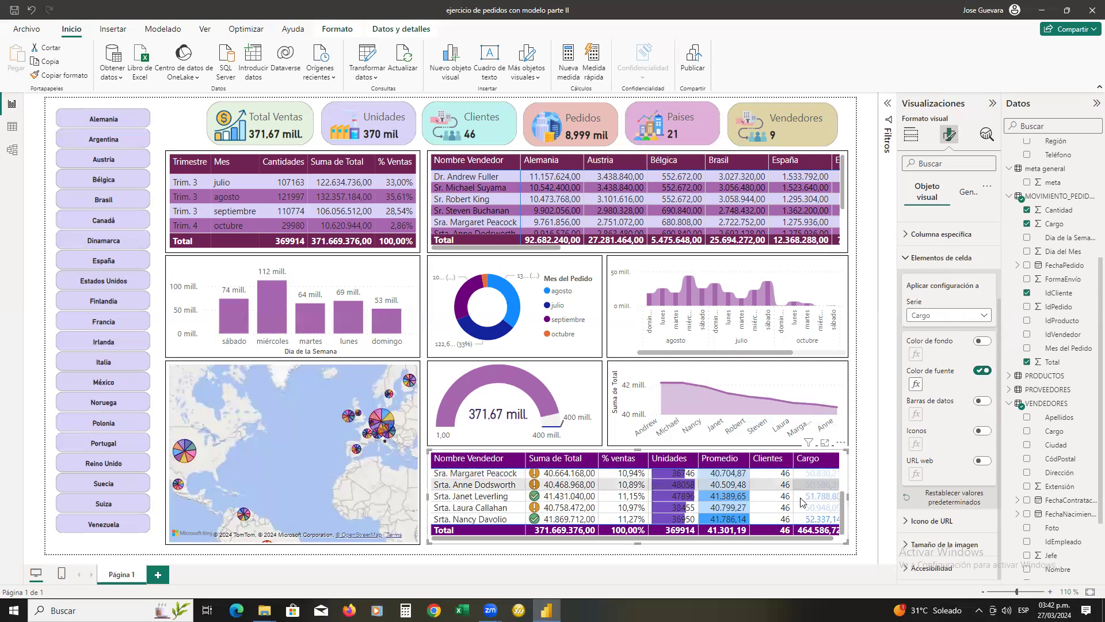
left_click(983, 372)
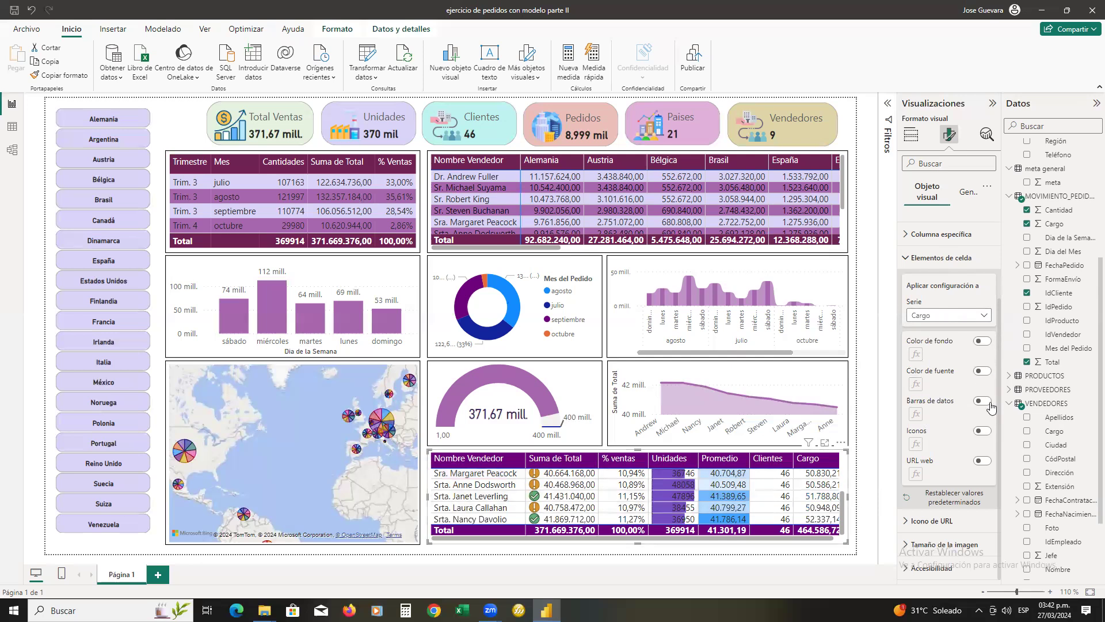
left_click(982, 402)
left_click(982, 401)
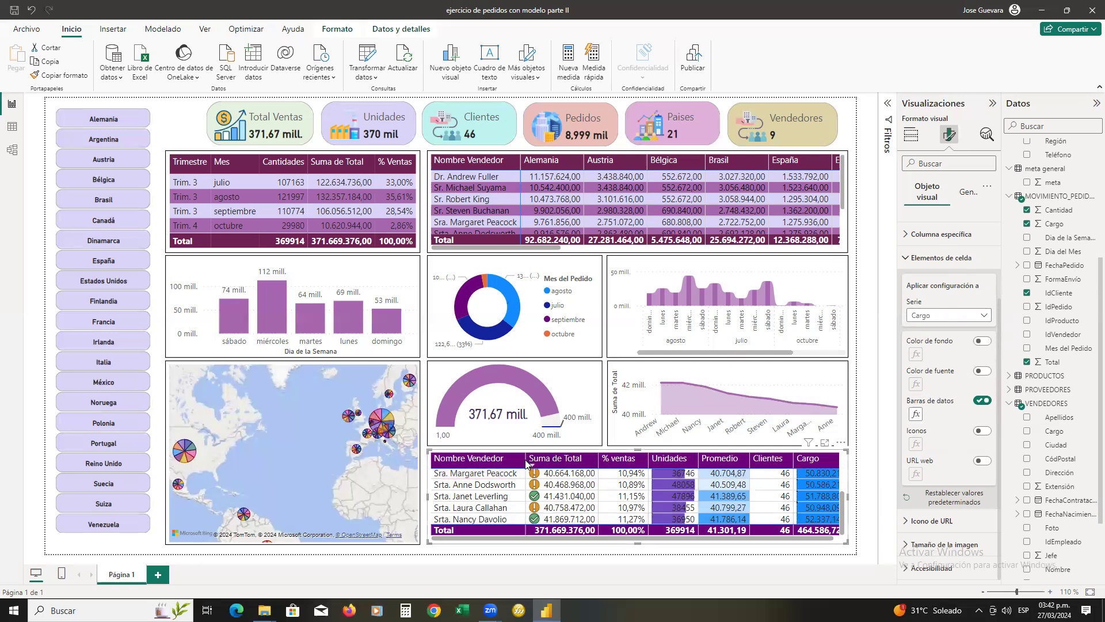
Step: Slightly narrow the Nombre Vendedor and % ventas columns and sort the seller table by Unidades in descending order
left_click_drag(523, 458, 527, 458)
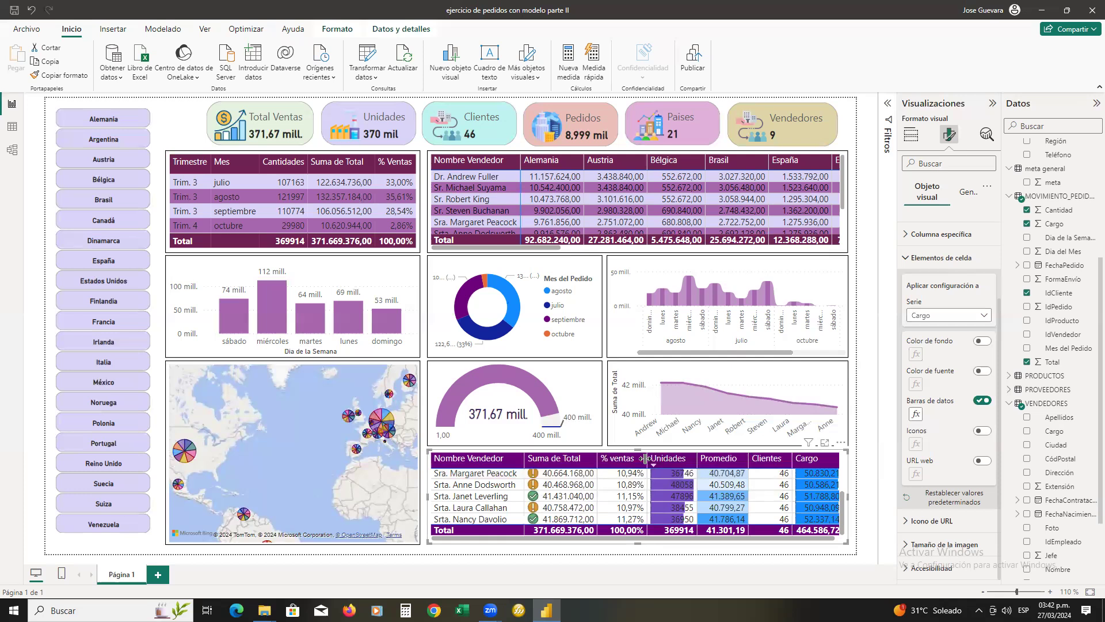
left_click_drag(645, 458, 640, 457)
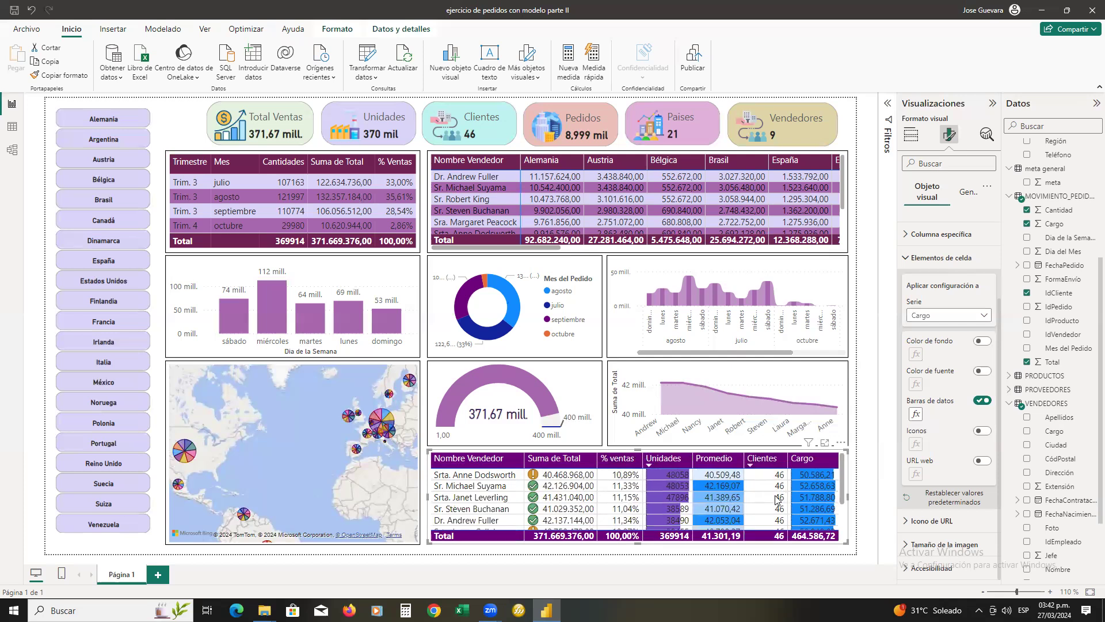
scroll(778, 494, "down", 3)
scroll(778, 493, "up", 3)
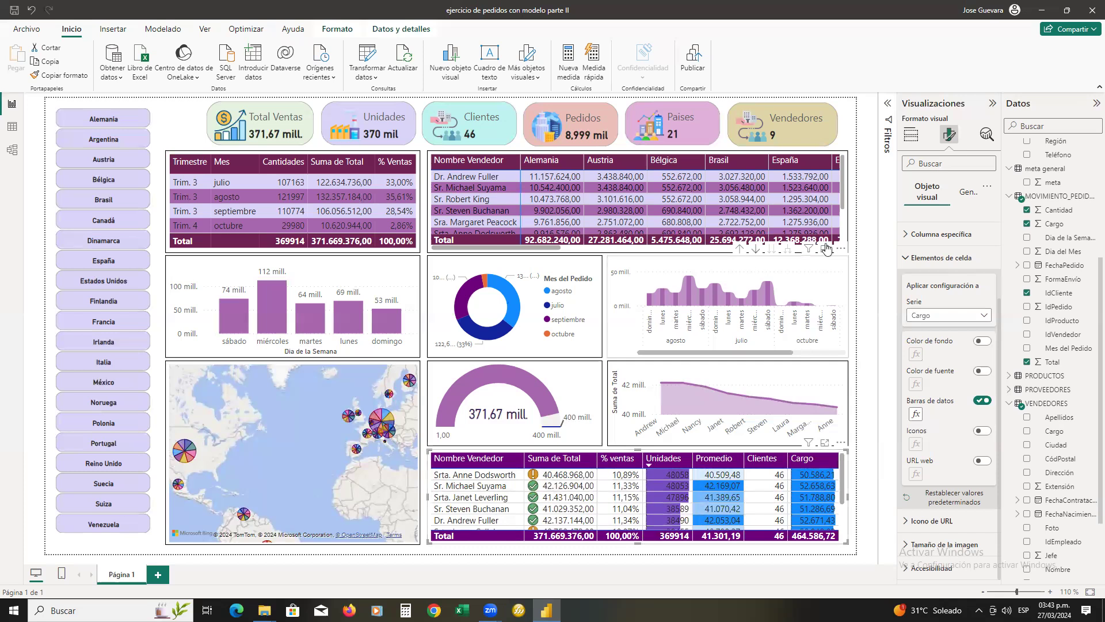
Step: Test the country slicer by selecting Brasil and clearing the selection
left_click(101, 231)
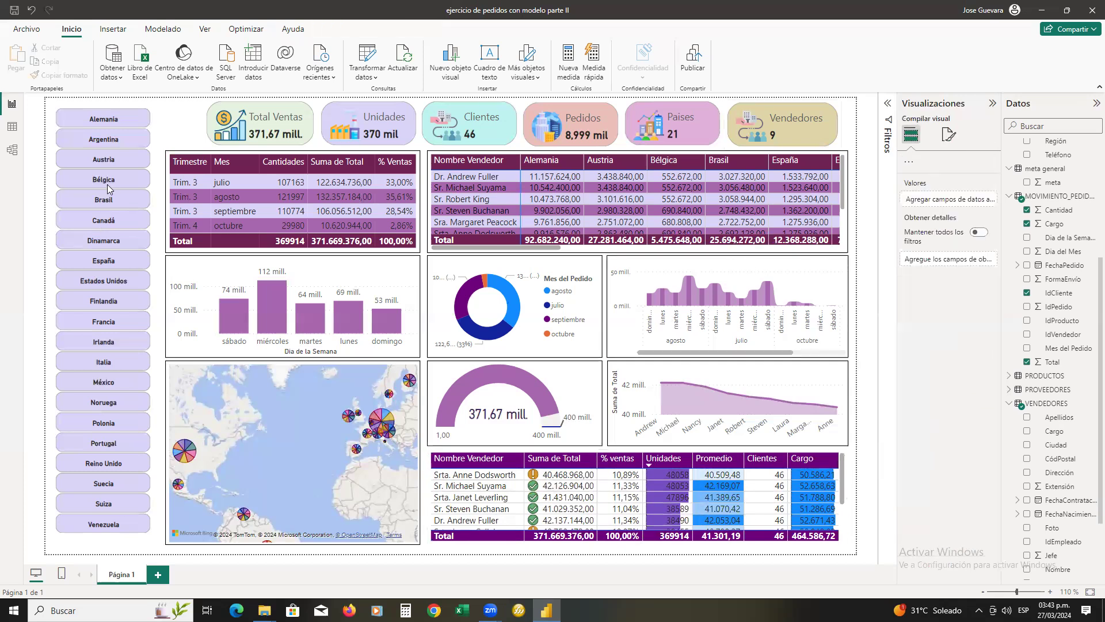
left_click(119, 199)
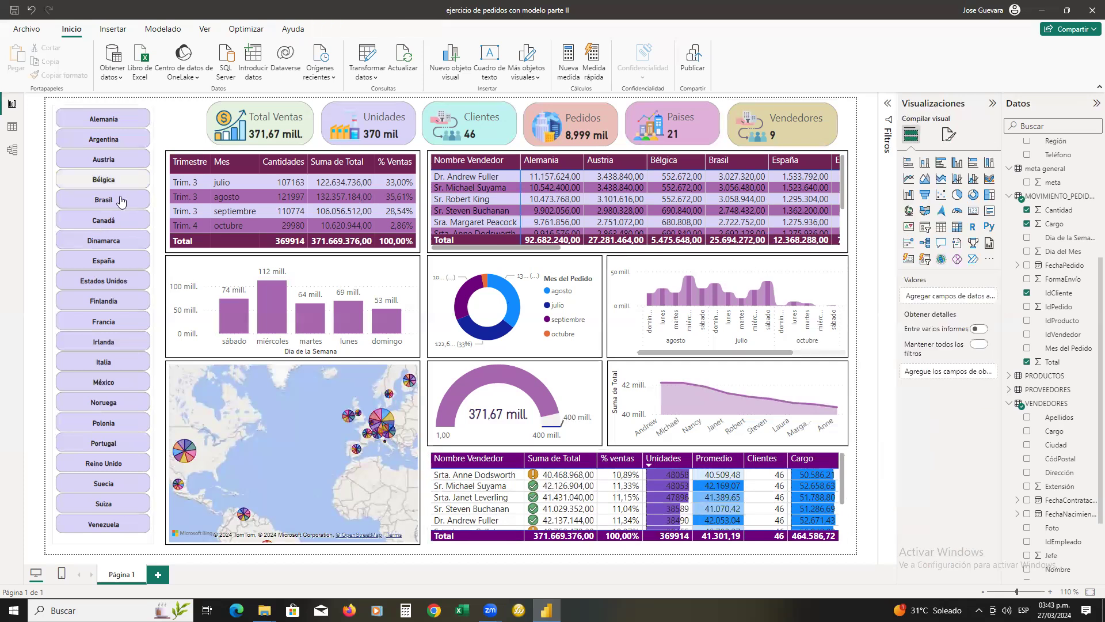
left_click(119, 199)
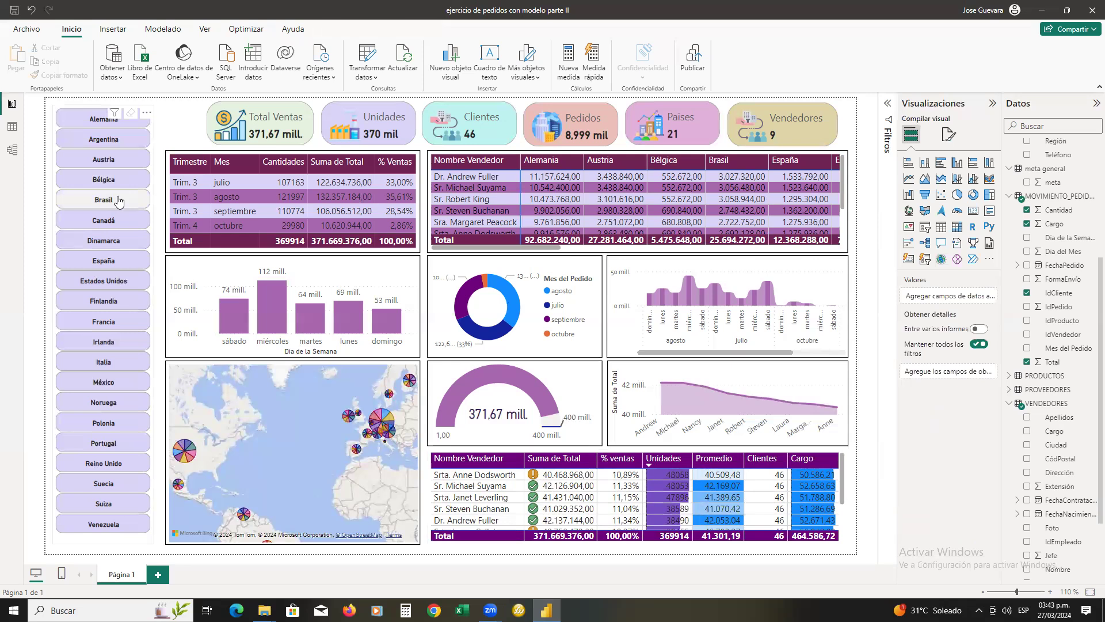
left_click(119, 201)
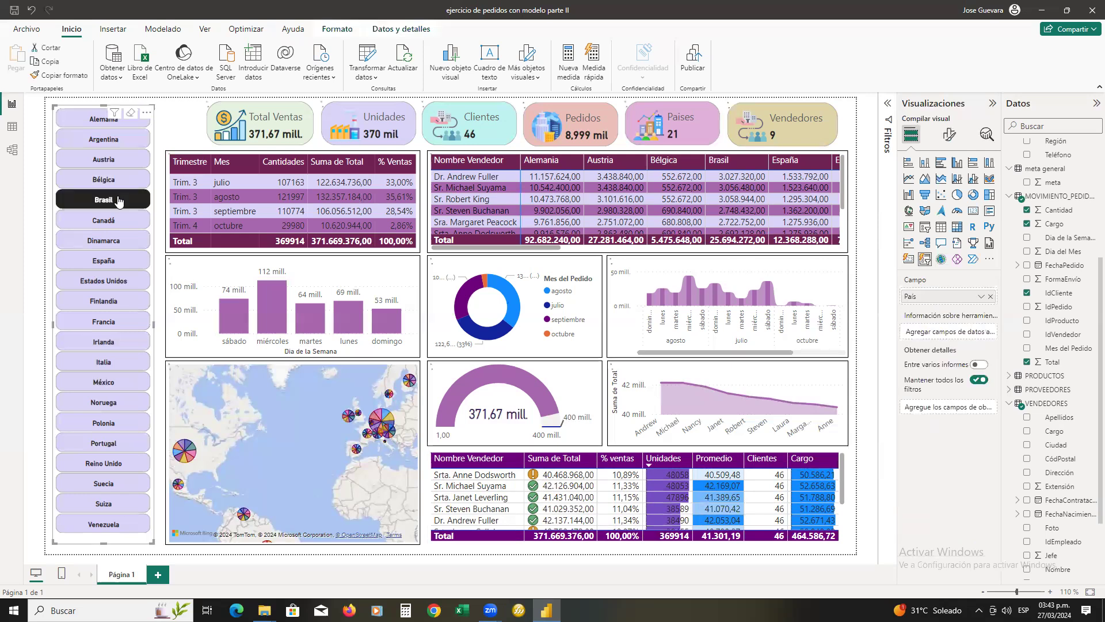
left_click(119, 200)
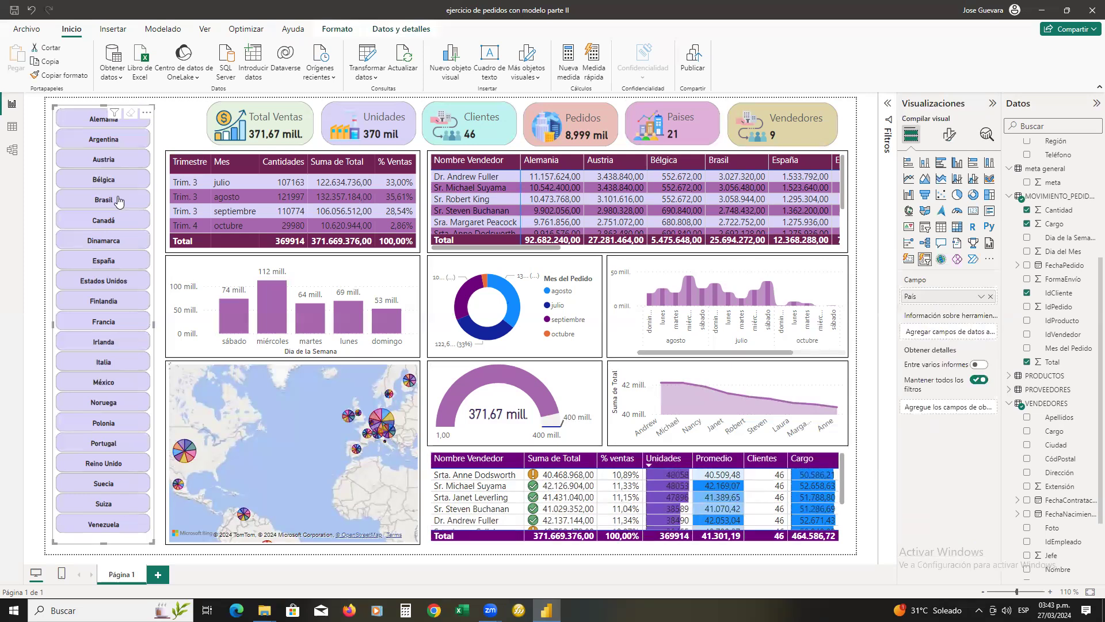